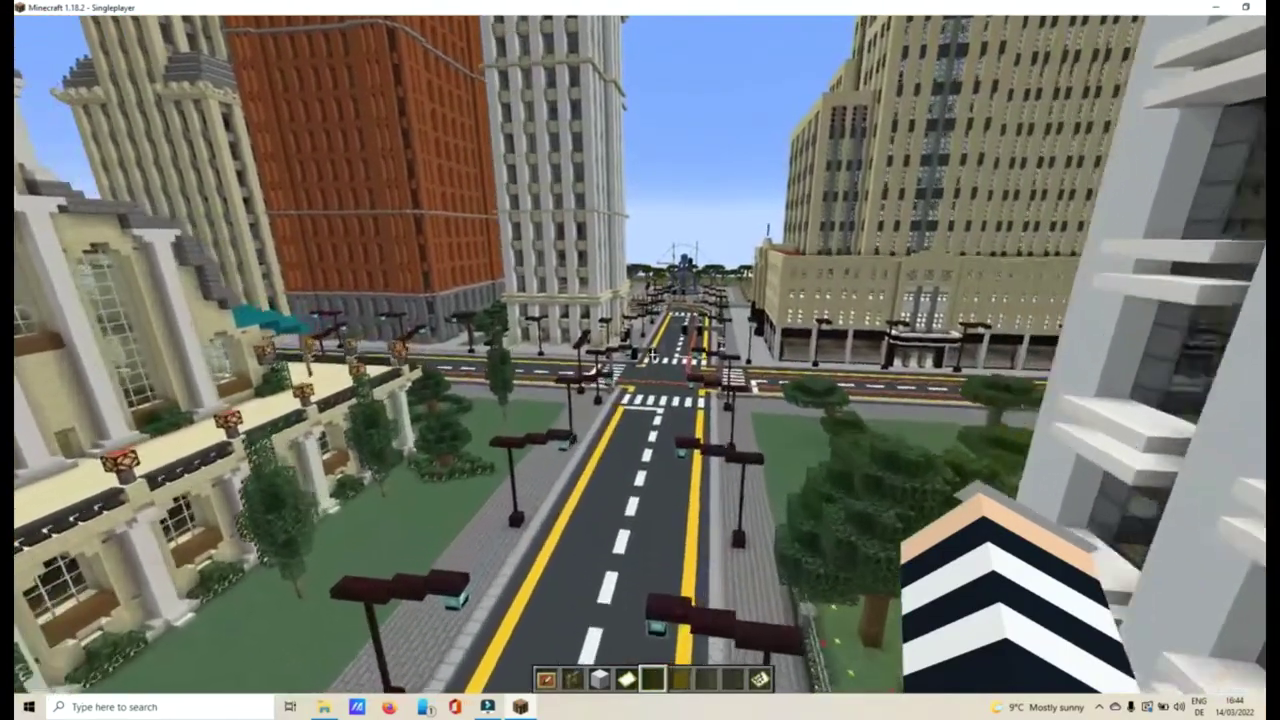
Step: Fly down the road to the intersection and look at the traffic lights hanging over it
{"action": "key", "text": "w"}
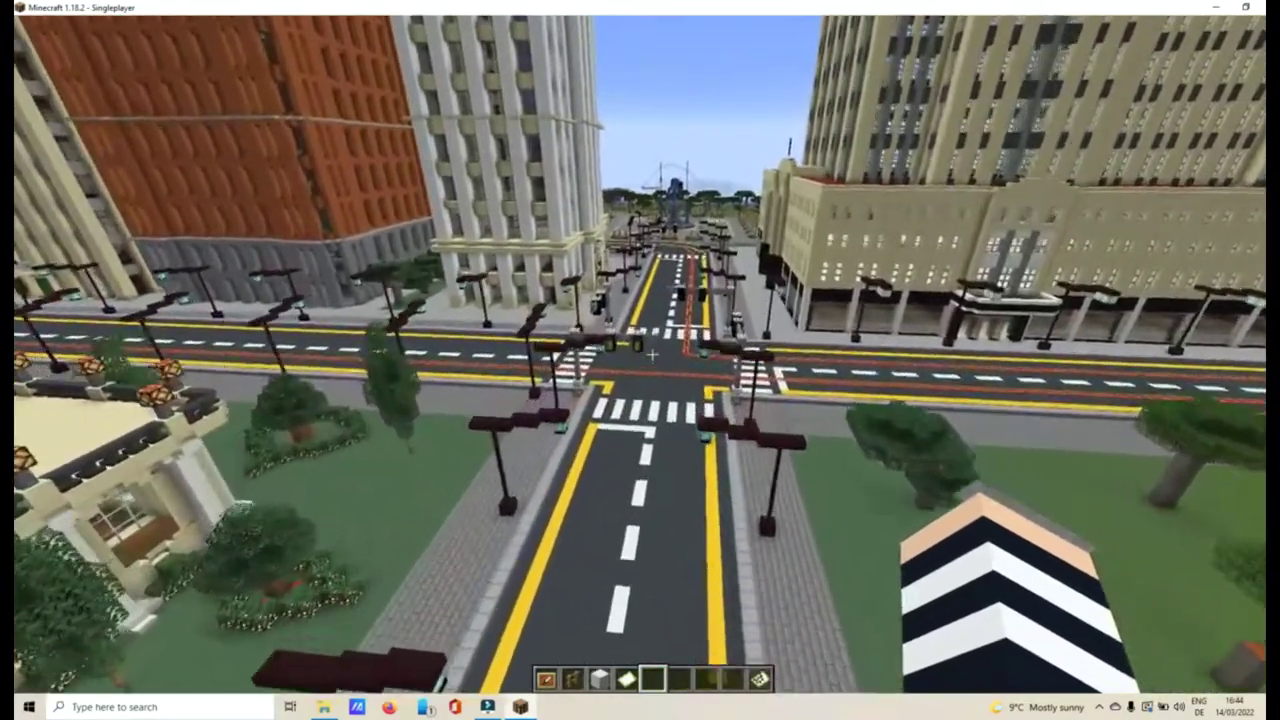
{"action": "key", "text": "w"}
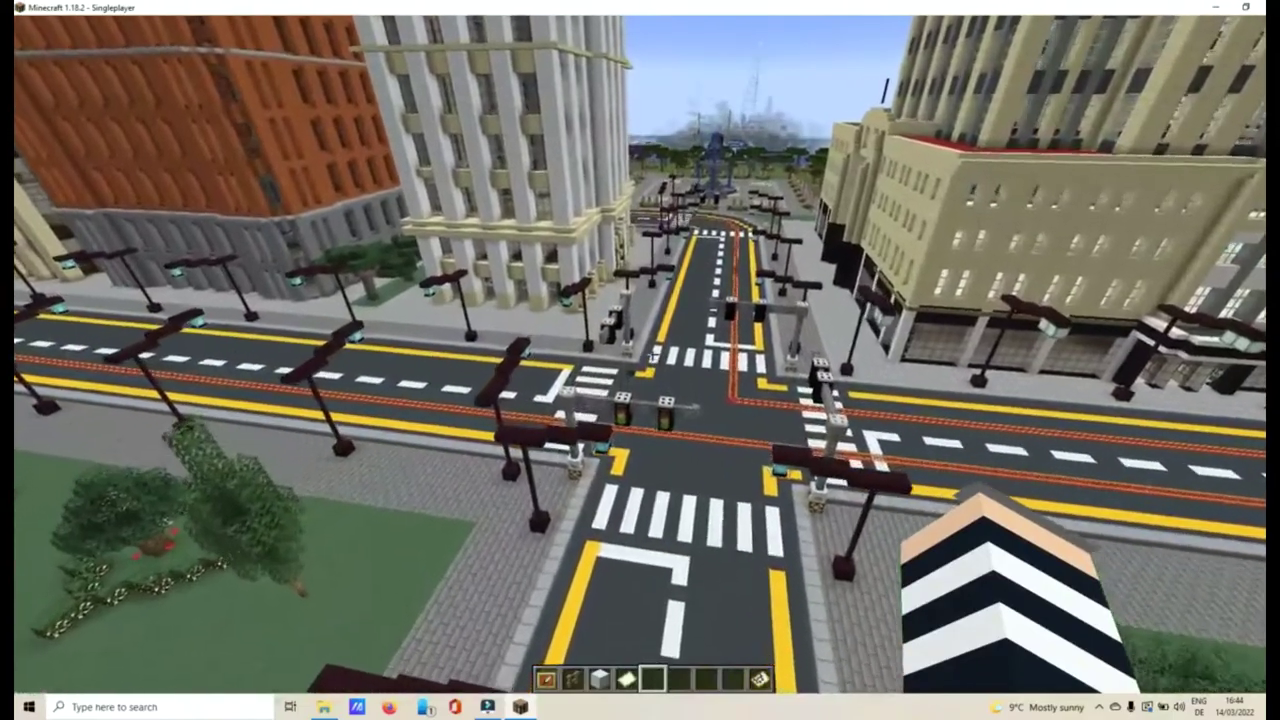
{"action": "key", "text": "w"}
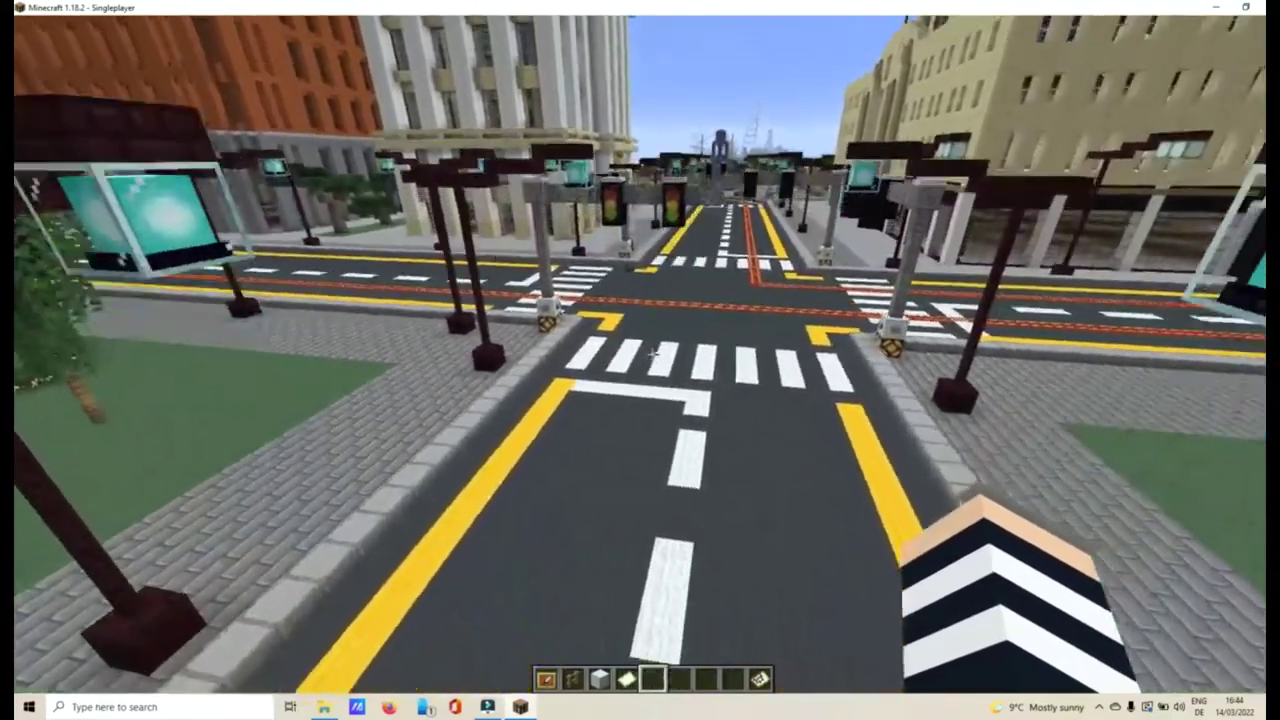
{"action": "key", "text": "w"}
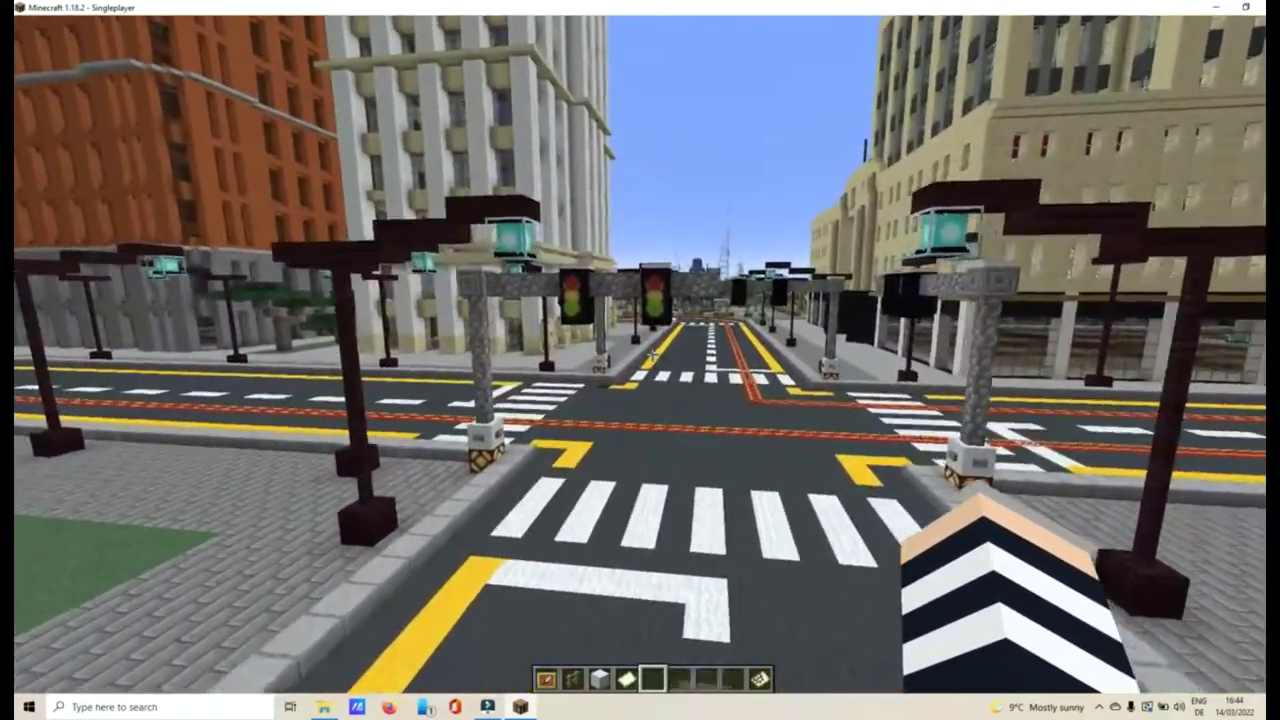
{"action": "key", "text": "w"}
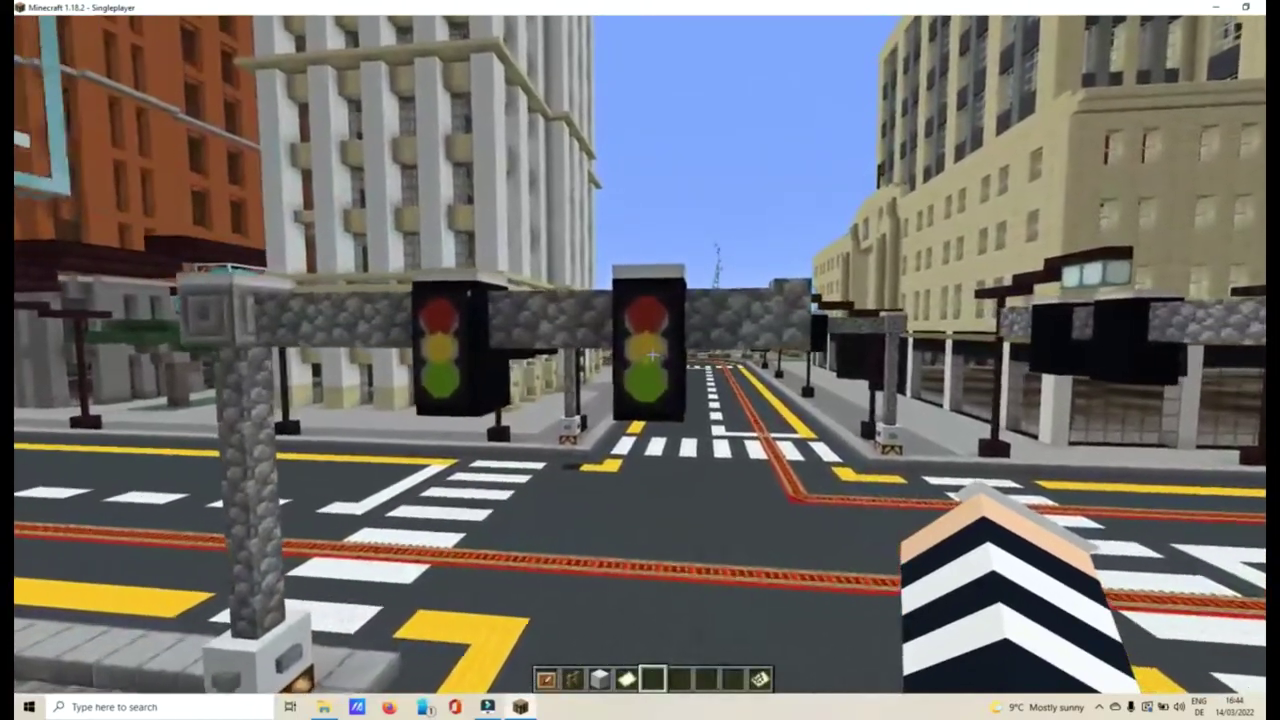
{"action": "key", "text": "w"}
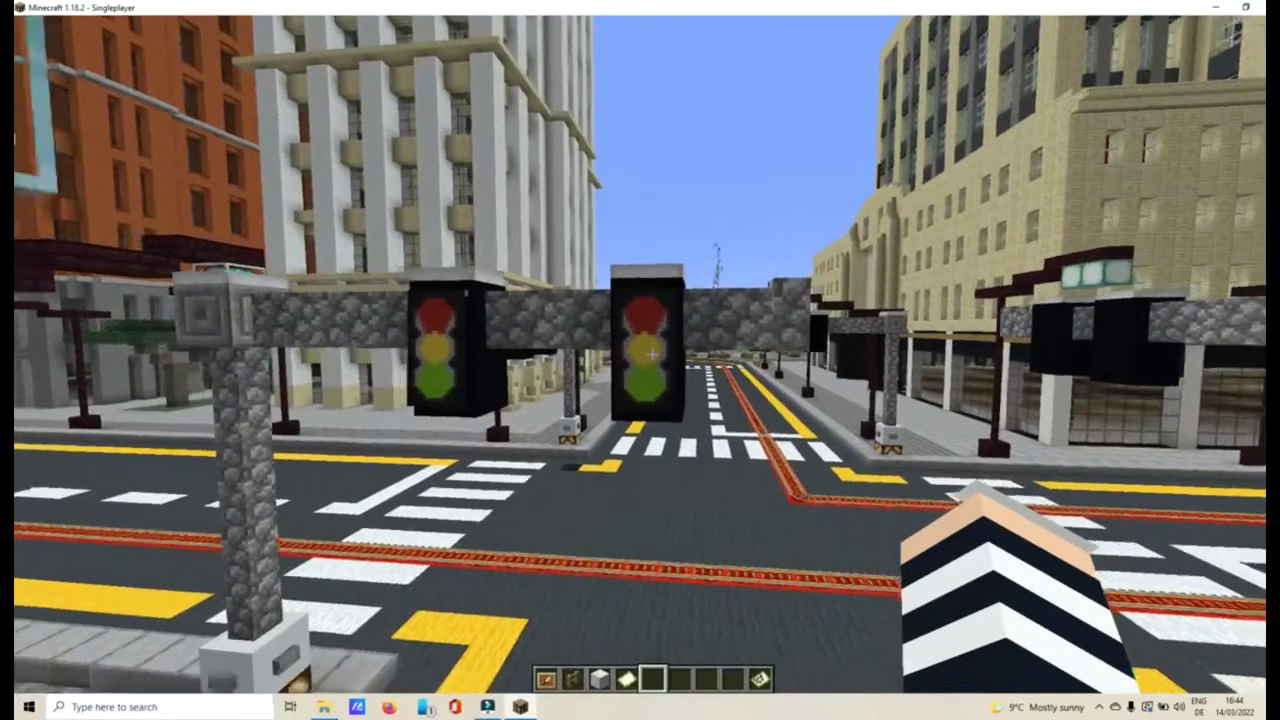
Step: Build a wooden fence post topped with a white block on the pavement beside the curb before the crosswalk
{"action": "key", "text": "s"}
{"action": "scroll", "coordinate": [640, 360], "scroll_direction": "up", "scroll_amount": 1}
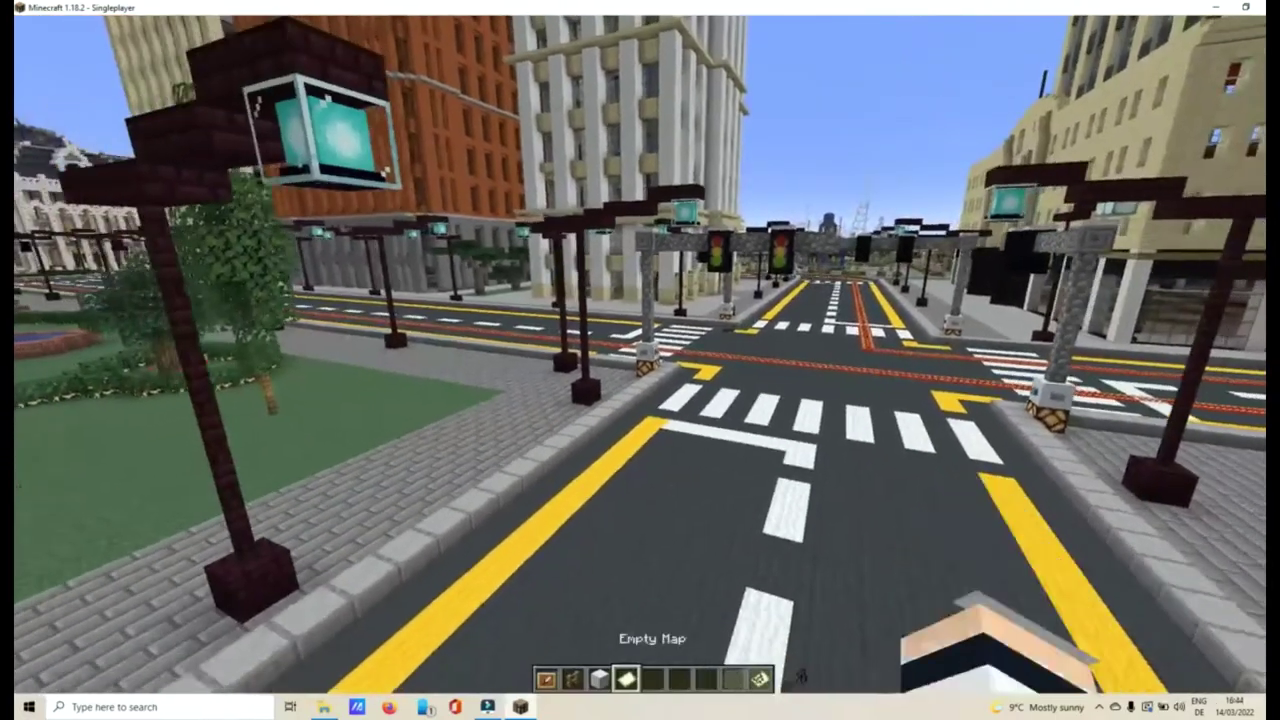
{"action": "scroll", "coordinate": [640, 360], "scroll_direction": "up", "scroll_amount": 1}
{"action": "scroll", "coordinate": [640, 360], "scroll_direction": "up", "scroll_amount": 1}
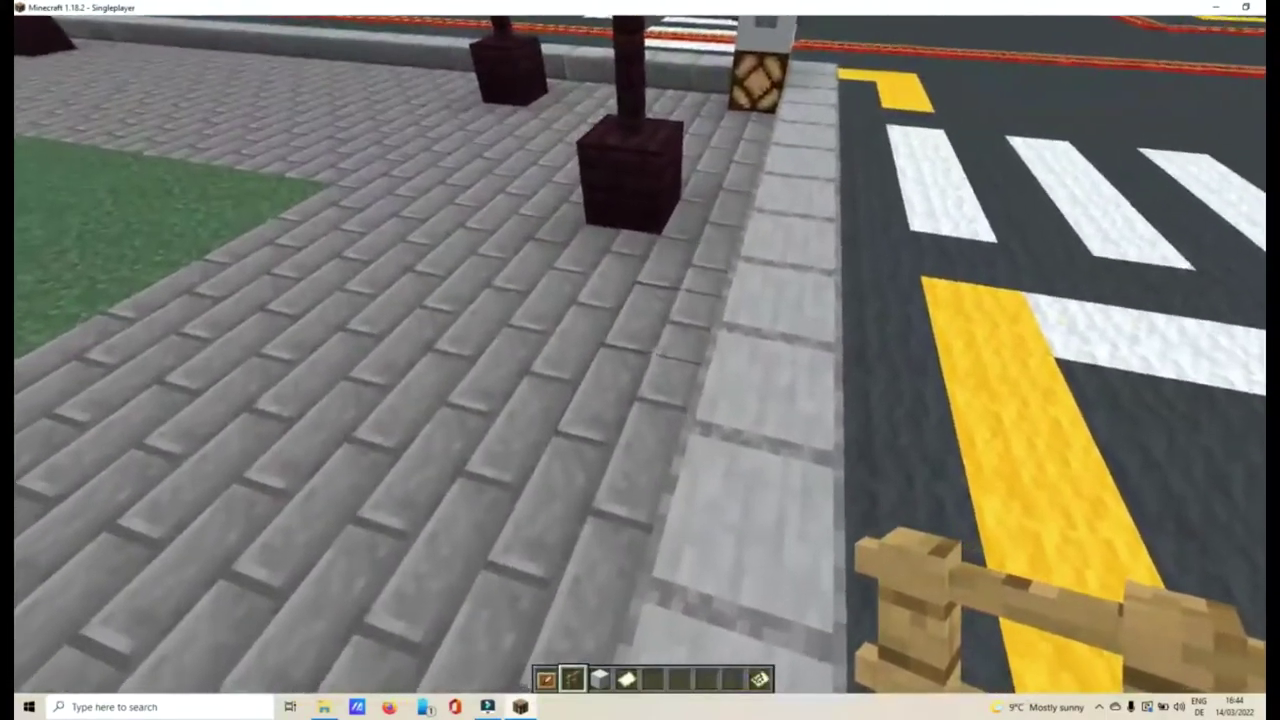
{"action": "right_click", "coordinate": [640, 357]}
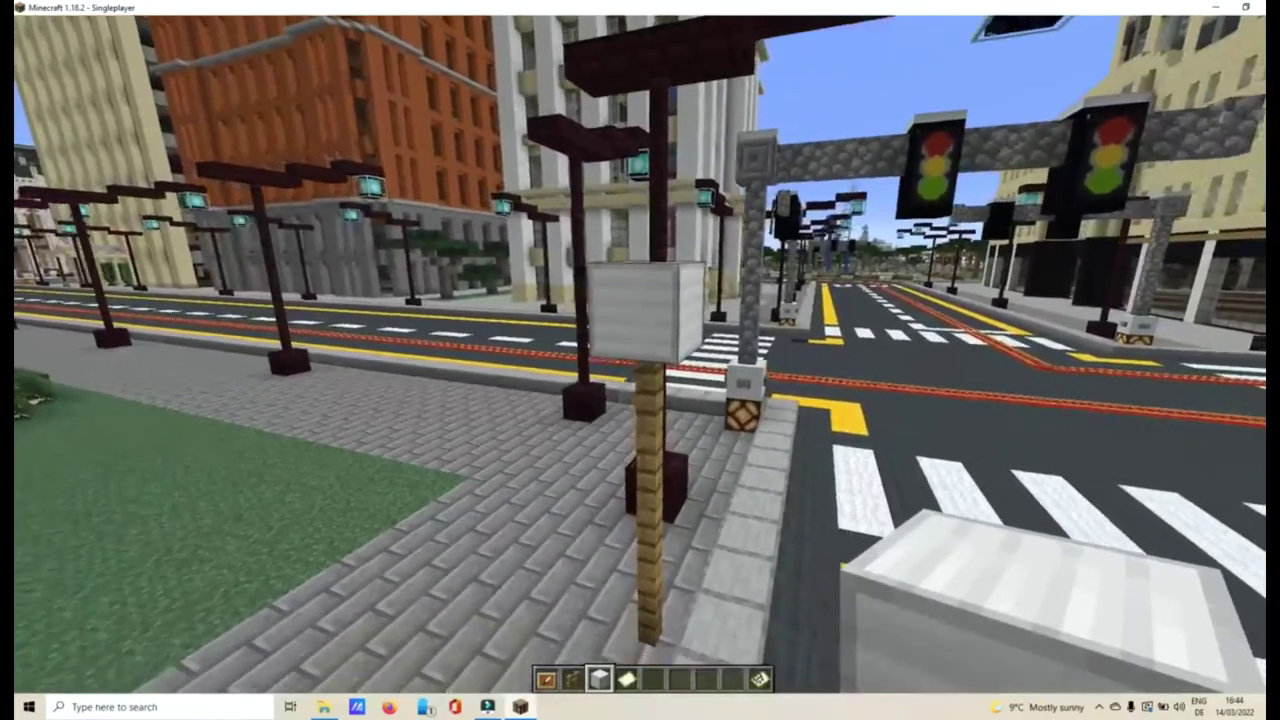
Step: Attach an item frame to the front face of the white block on the fence post
{"action": "scroll", "coordinate": [640, 360], "scroll_direction": "up", "scroll_amount": 1}
{"action": "scroll", "coordinate": [640, 360], "scroll_direction": "up", "scroll_amount": 1}
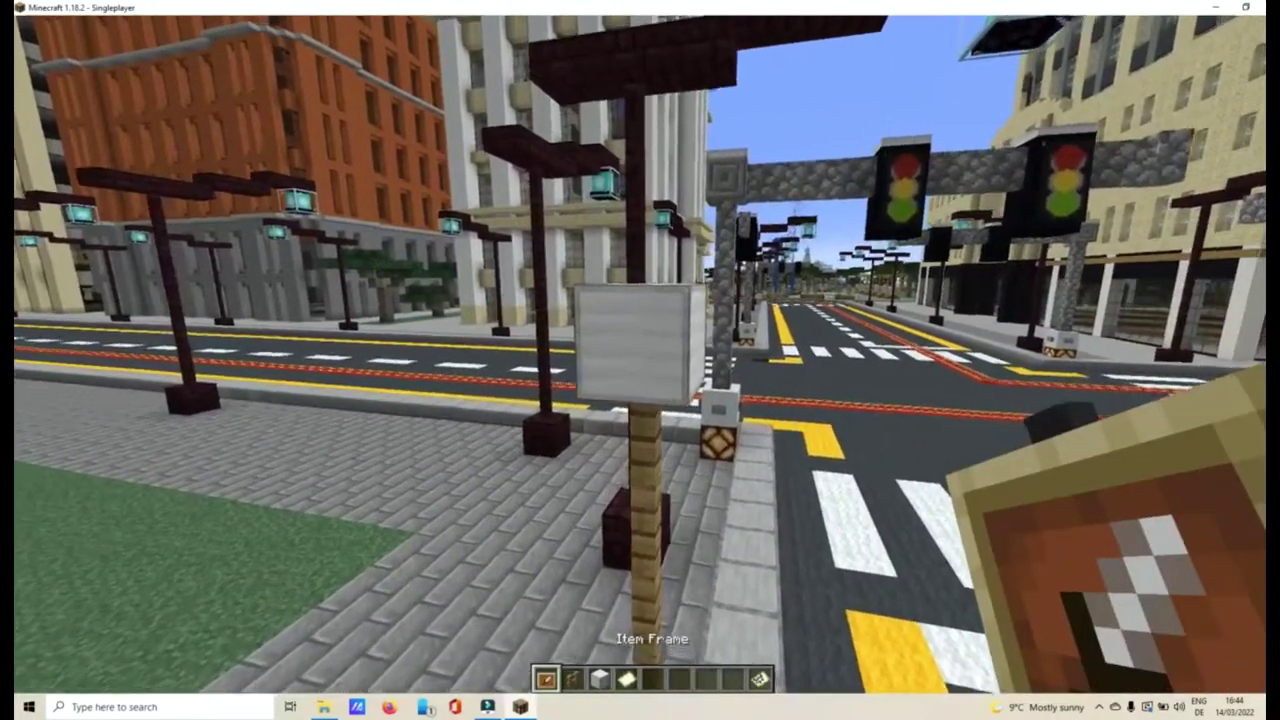
{"action": "right_click", "coordinate": [640, 360]}
Step: Create a map of the area from the empty map while standing on the road beside the sign post
{"action": "key", "text": "w"}
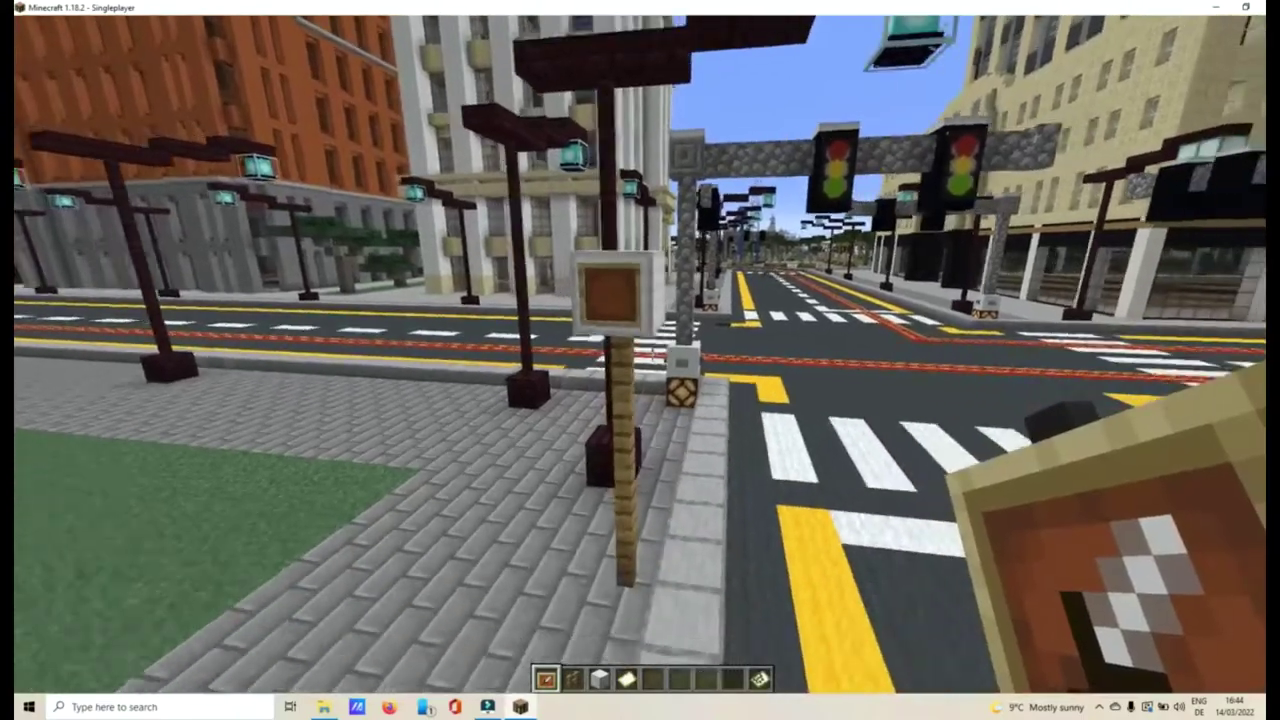
{"action": "key", "text": "w"}
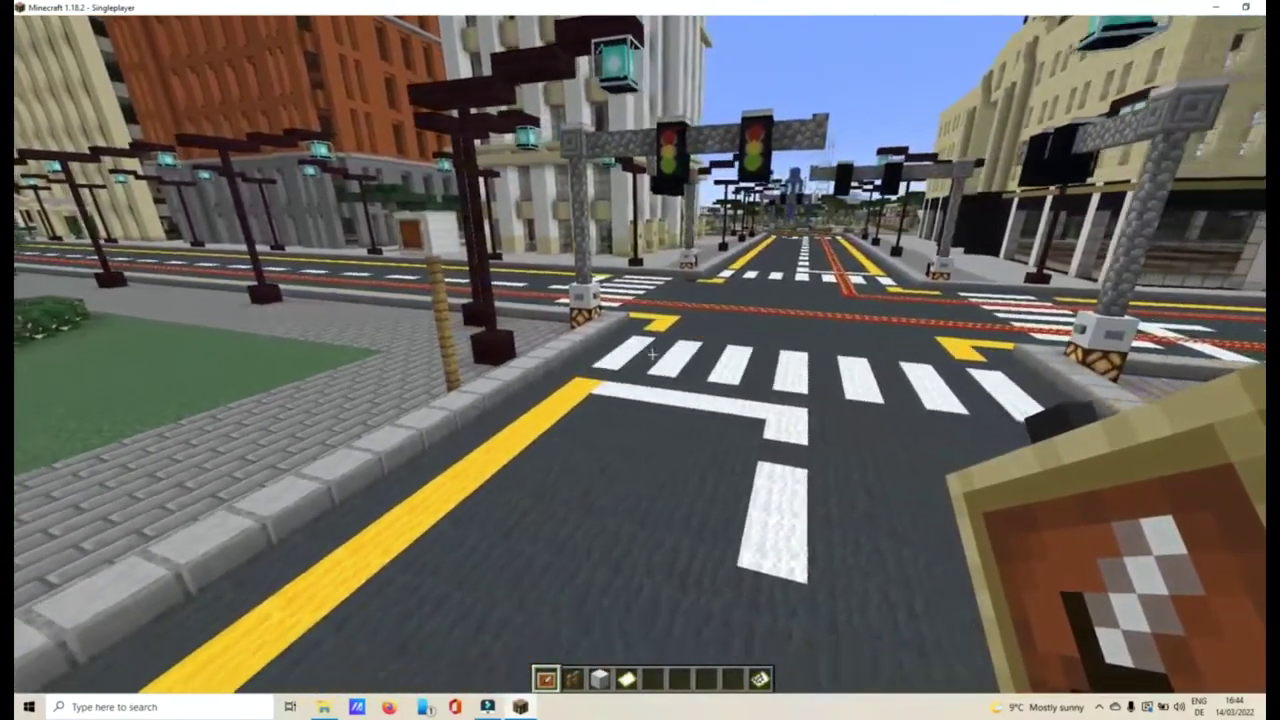
{"action": "key", "text": "w"}
{"action": "key", "text": "w"}
{"action": "key", "text": "4"}
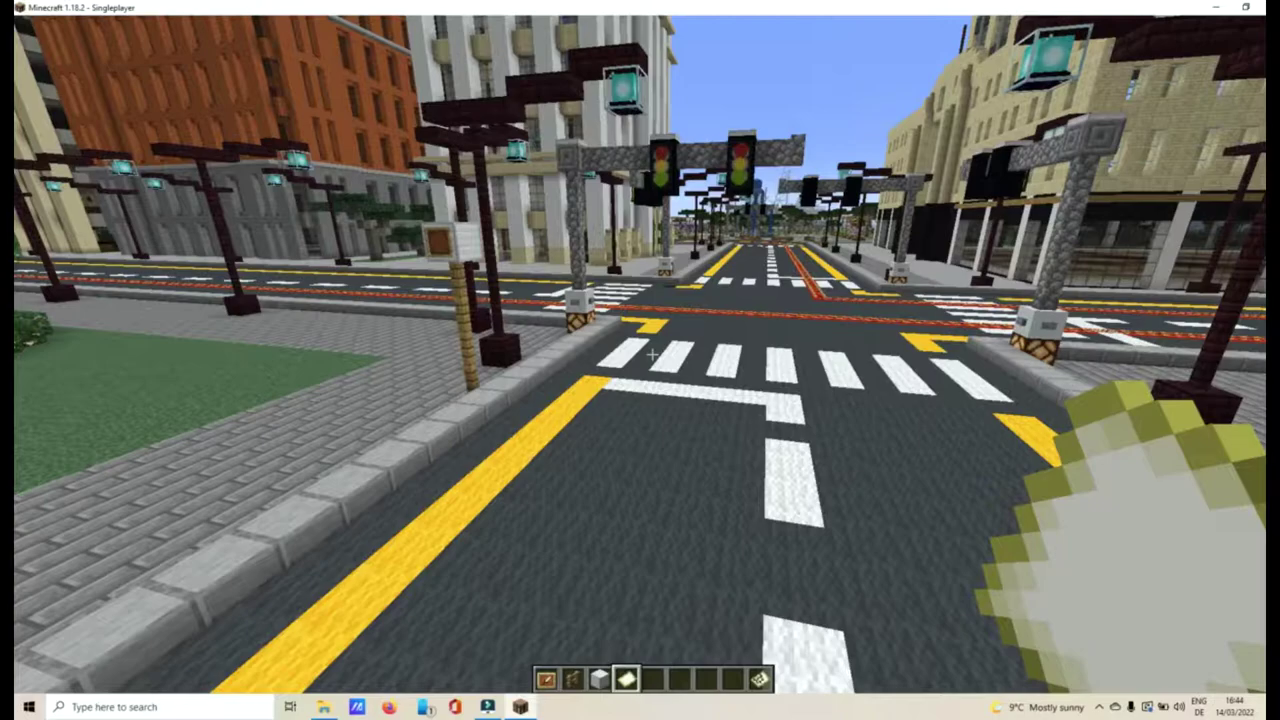
{"action": "key", "text": "w"}
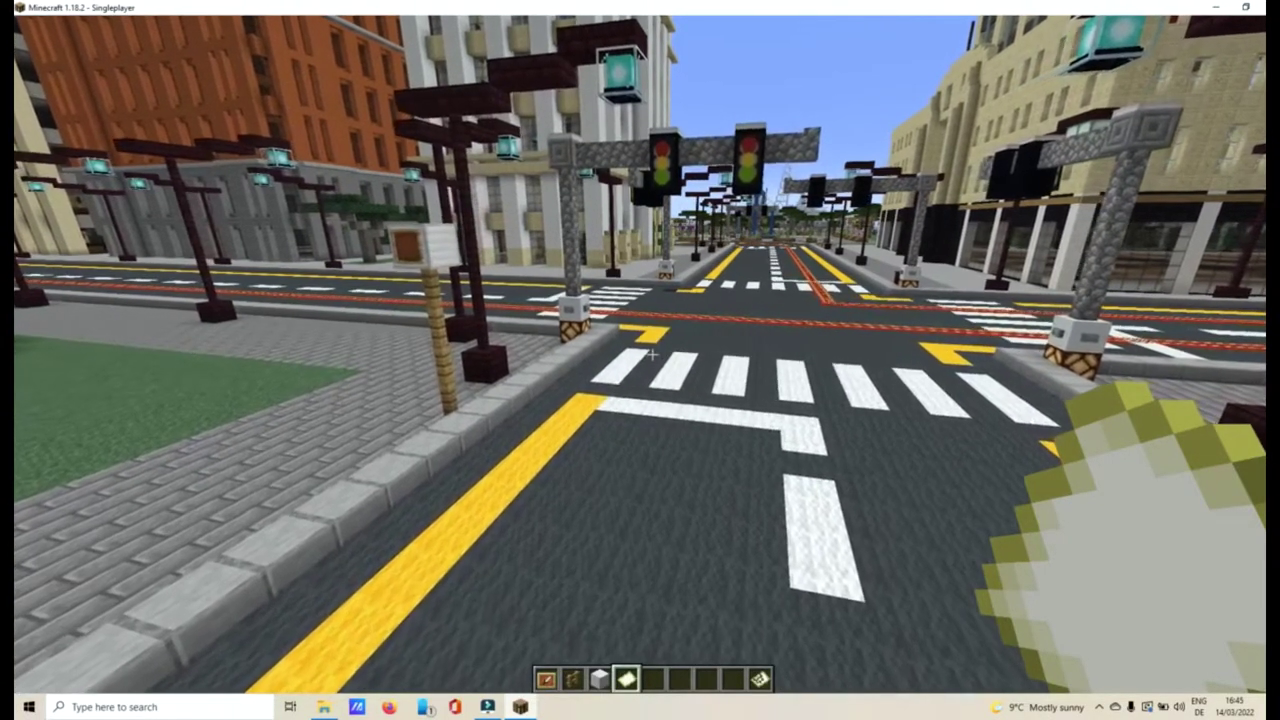
{"action": "right_click", "coordinate": [640, 360]}
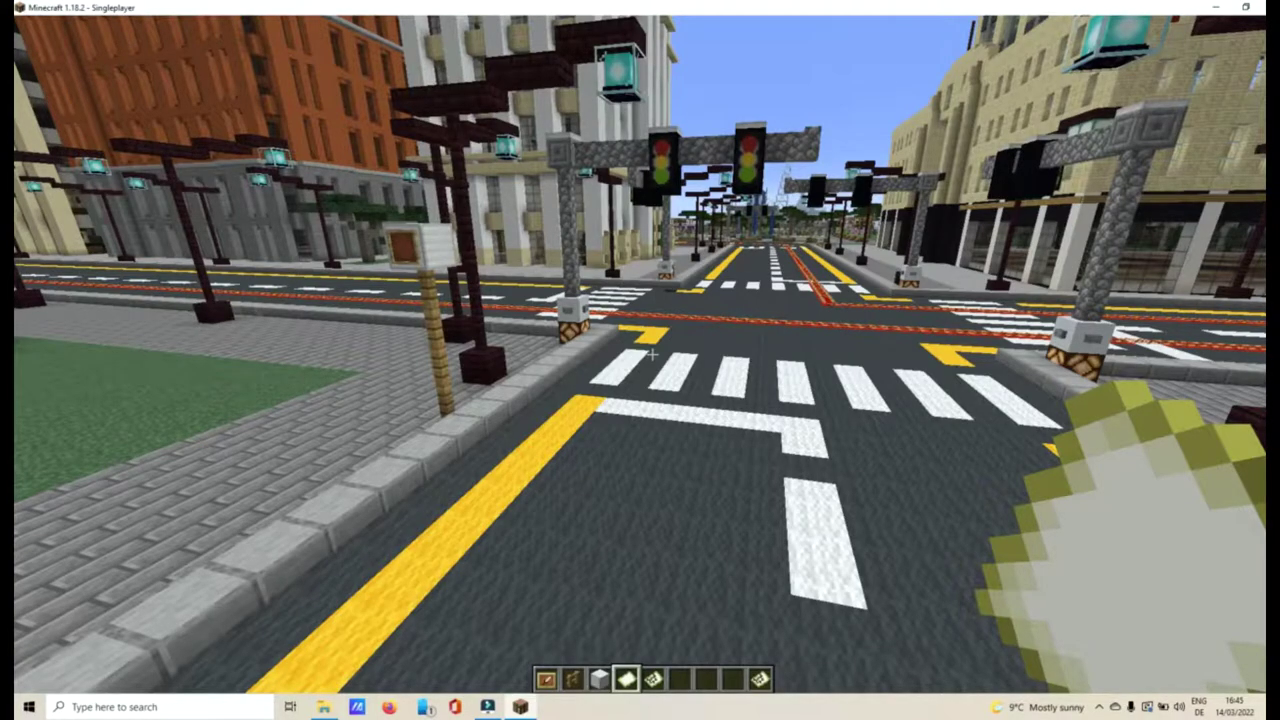
Step: Hold the newly created map and examine the area it covers
{"action": "key", "text": "5"}
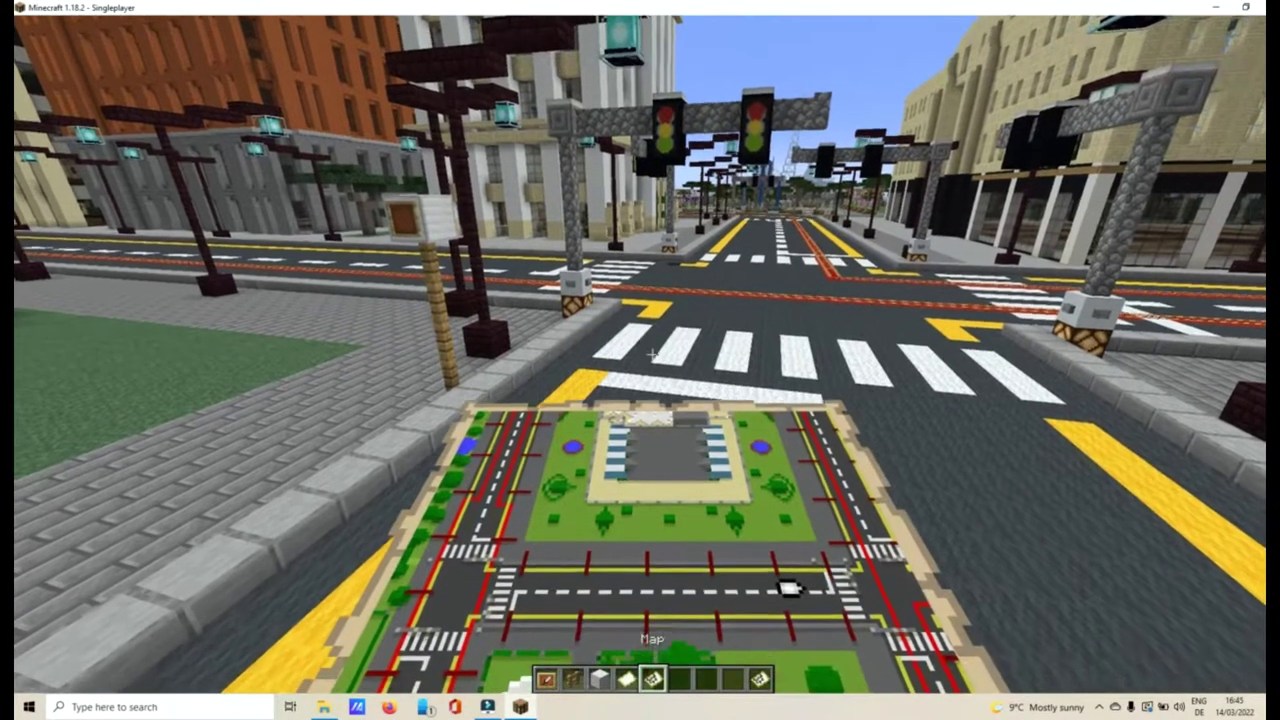
{"action": "mouse_move", "coordinate": [640, 420]}
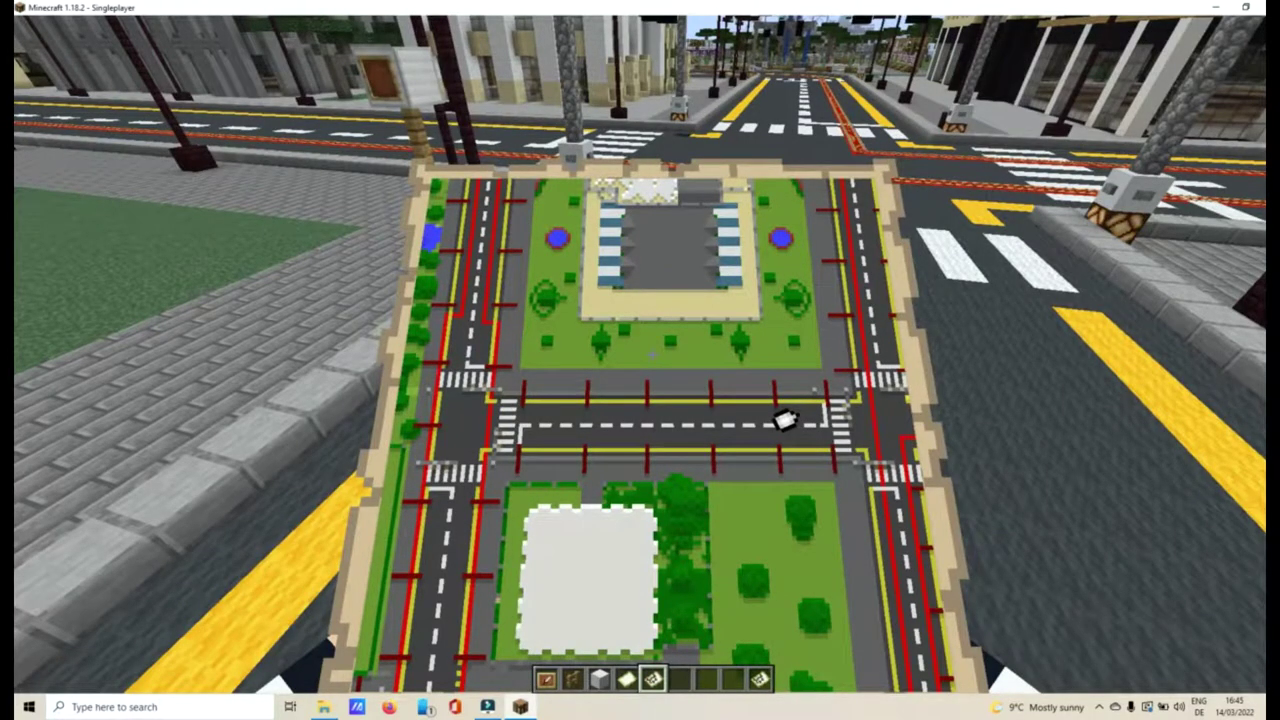
{"action": "key", "text": "Escape"}
{"action": "left_click", "coordinate": [652, 208]}
{"action": "scroll", "coordinate": [640, 360], "scroll_direction": "up", "scroll_amount": 1}
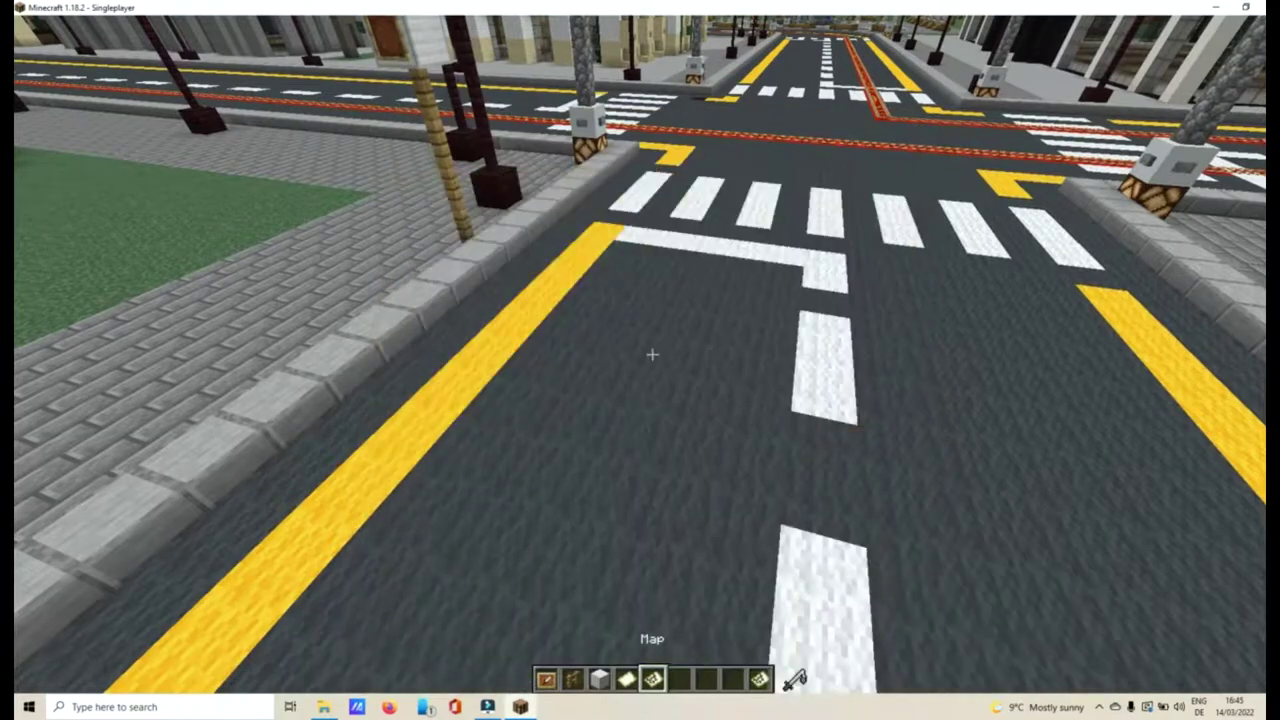
{"action": "scroll", "coordinate": [640, 360], "scroll_direction": "up", "scroll_amount": 1}
{"action": "scroll", "coordinate": [640, 360], "scroll_direction": "down", "scroll_amount": 1}
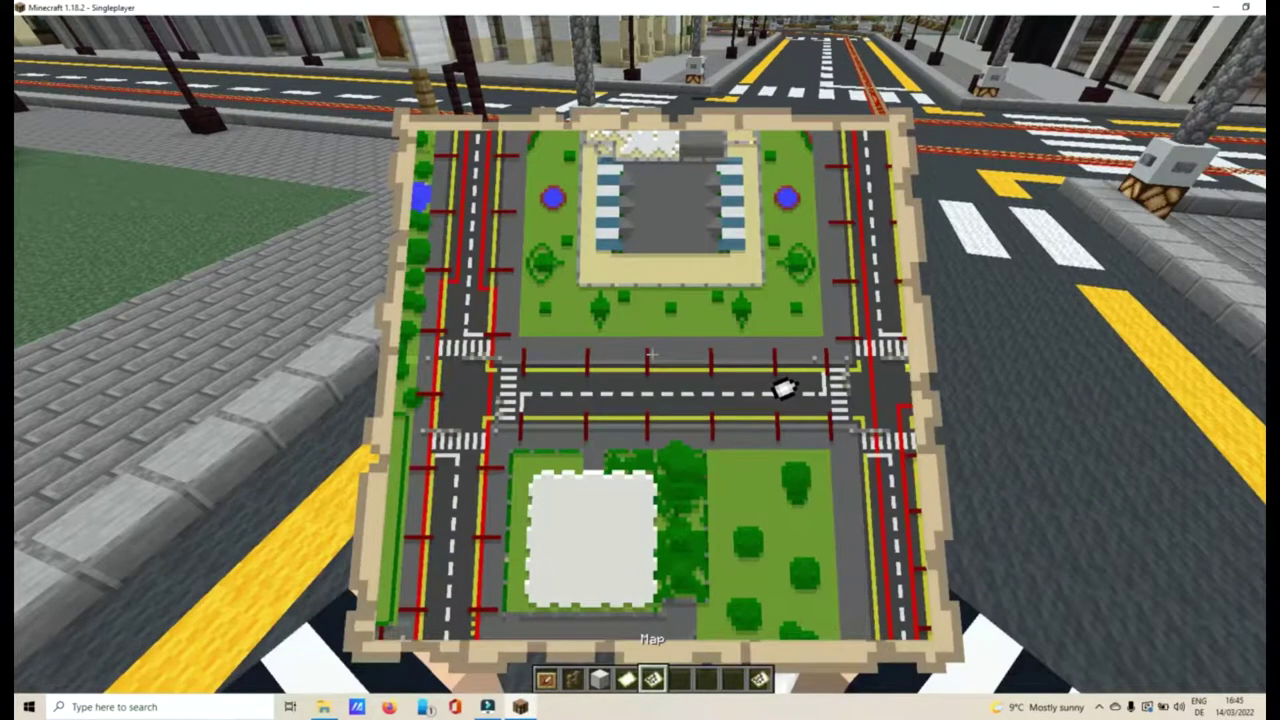
Step: Remove the empty map from the fourth hotbar slot and put Map #61 in its place
{"action": "key", "text": "e"}
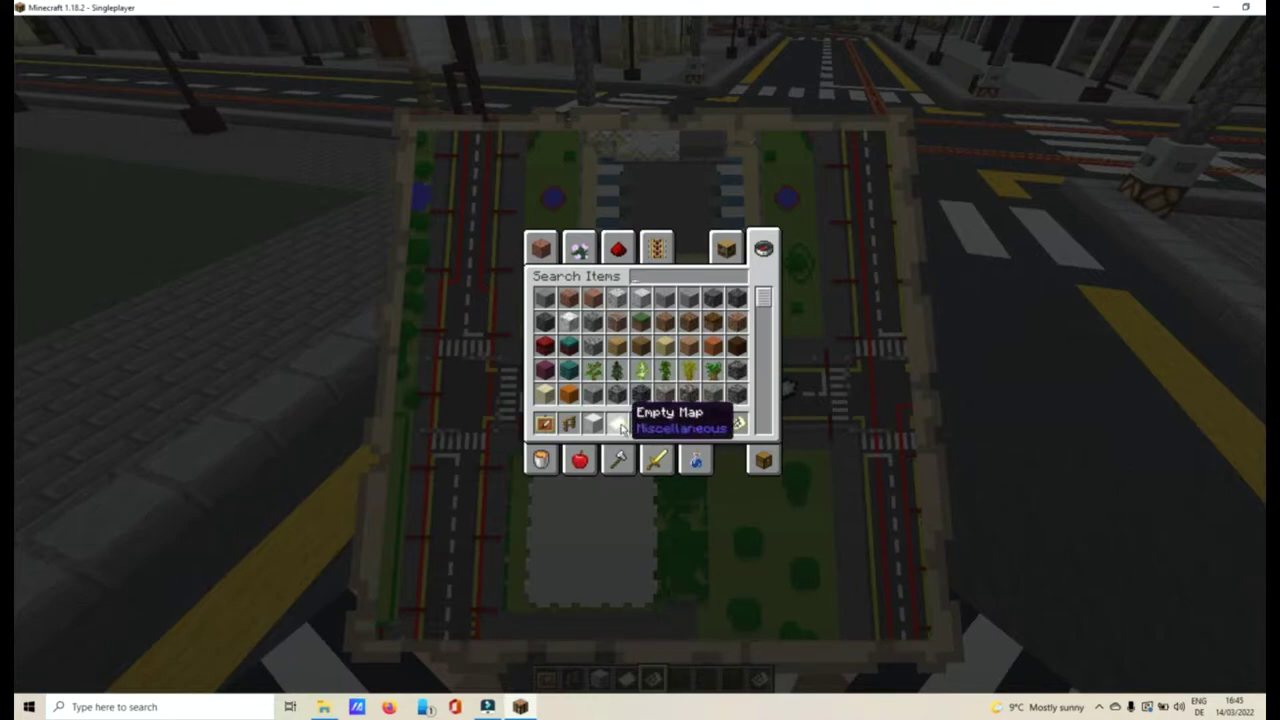
{"action": "left_click", "coordinate": [617, 423]}
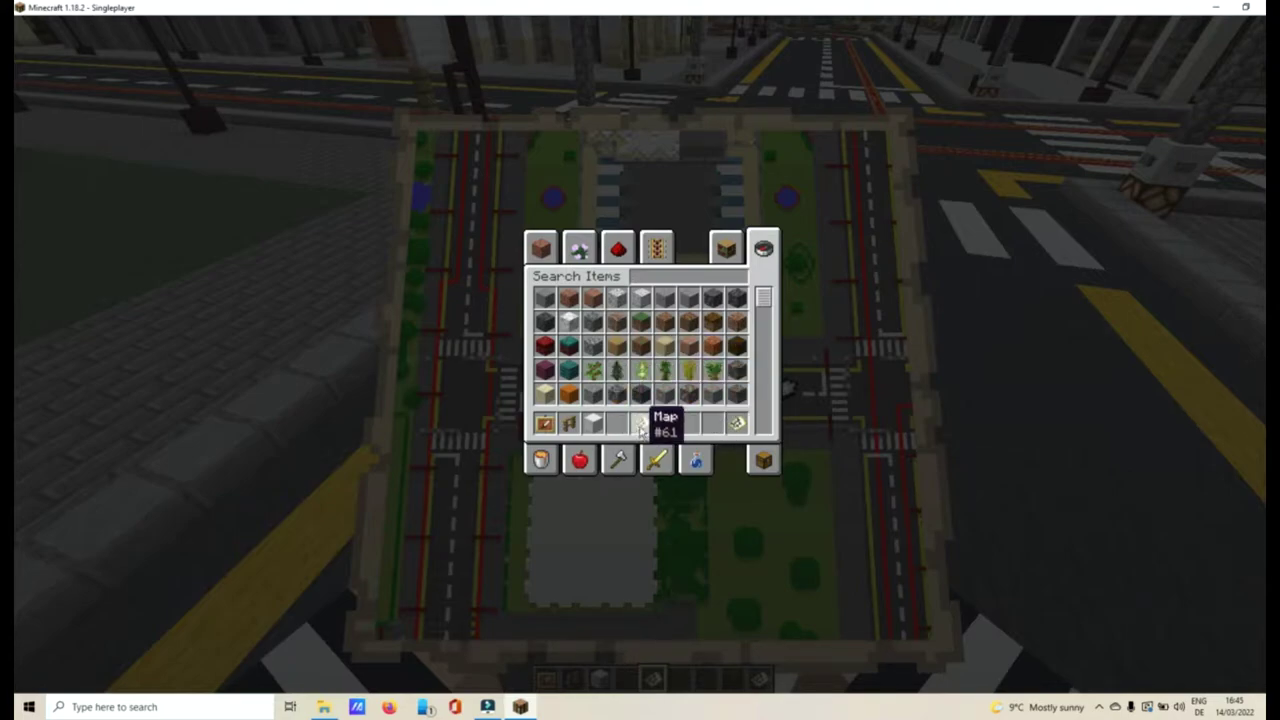
{"action": "left_click", "coordinate": [640, 423]}
{"action": "left_click", "coordinate": [617, 423]}
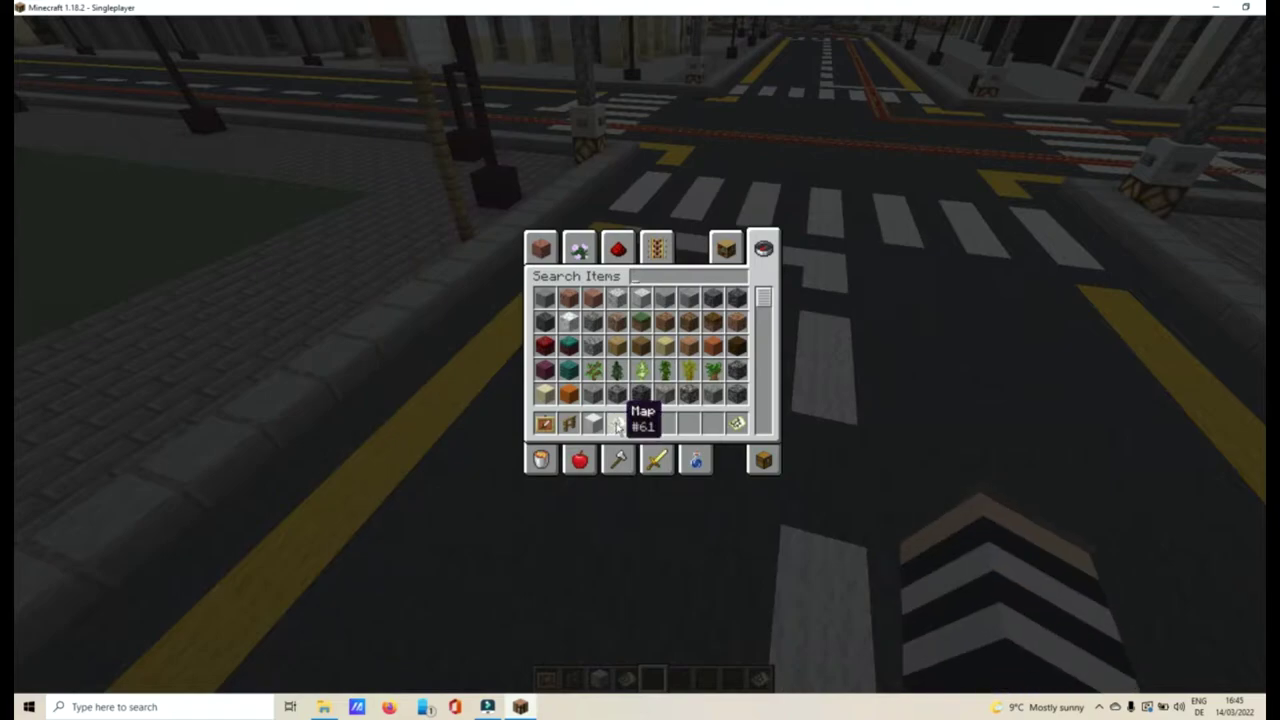
{"action": "key", "text": "e"}
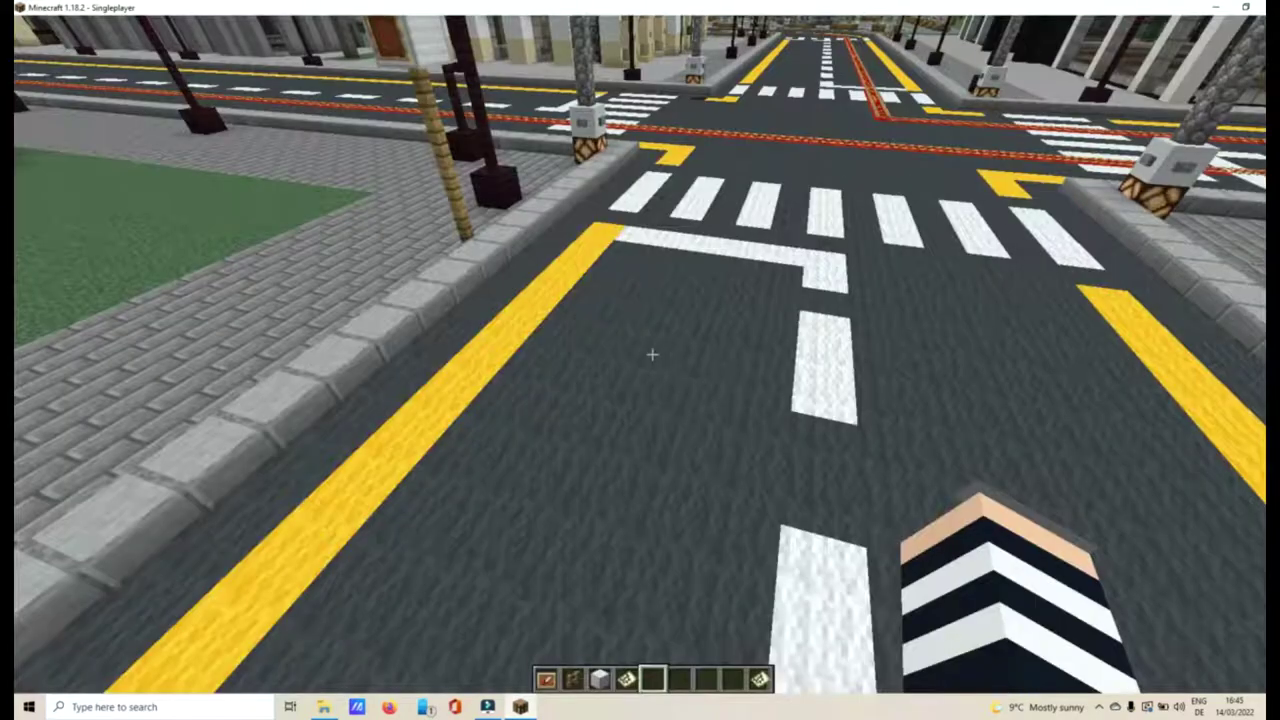
Step: Save the world and quit to the title screen
{"action": "key", "text": "Escape"}
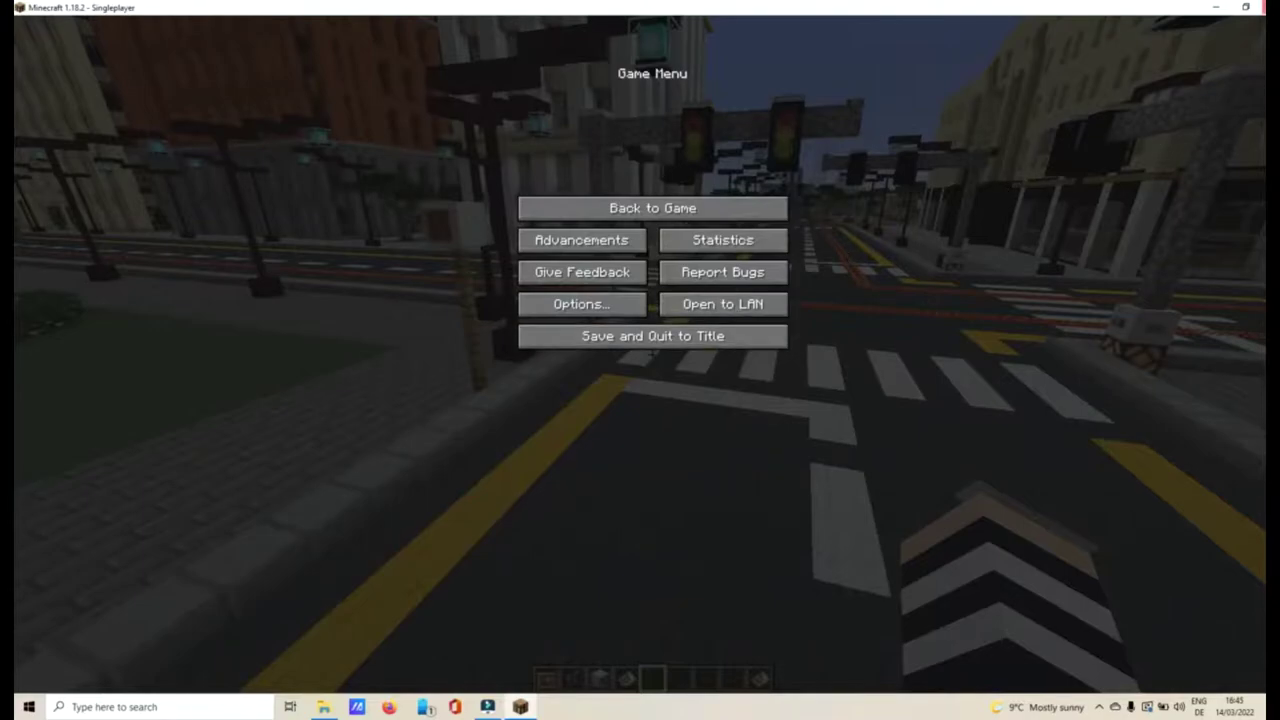
{"action": "left_click", "coordinate": [657, 340]}
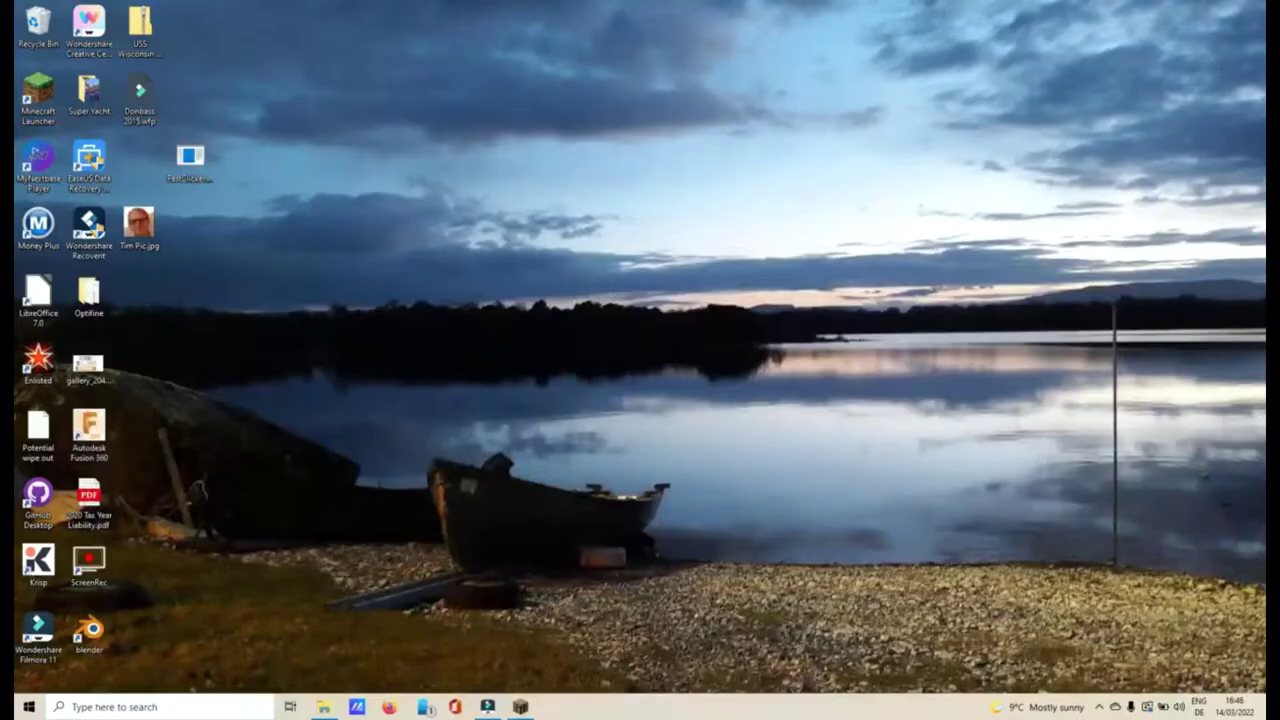
Step: Switch to Firefox and search Google Images for "pedestrian cross sign"
{"action": "left_click", "coordinate": [391, 707]}
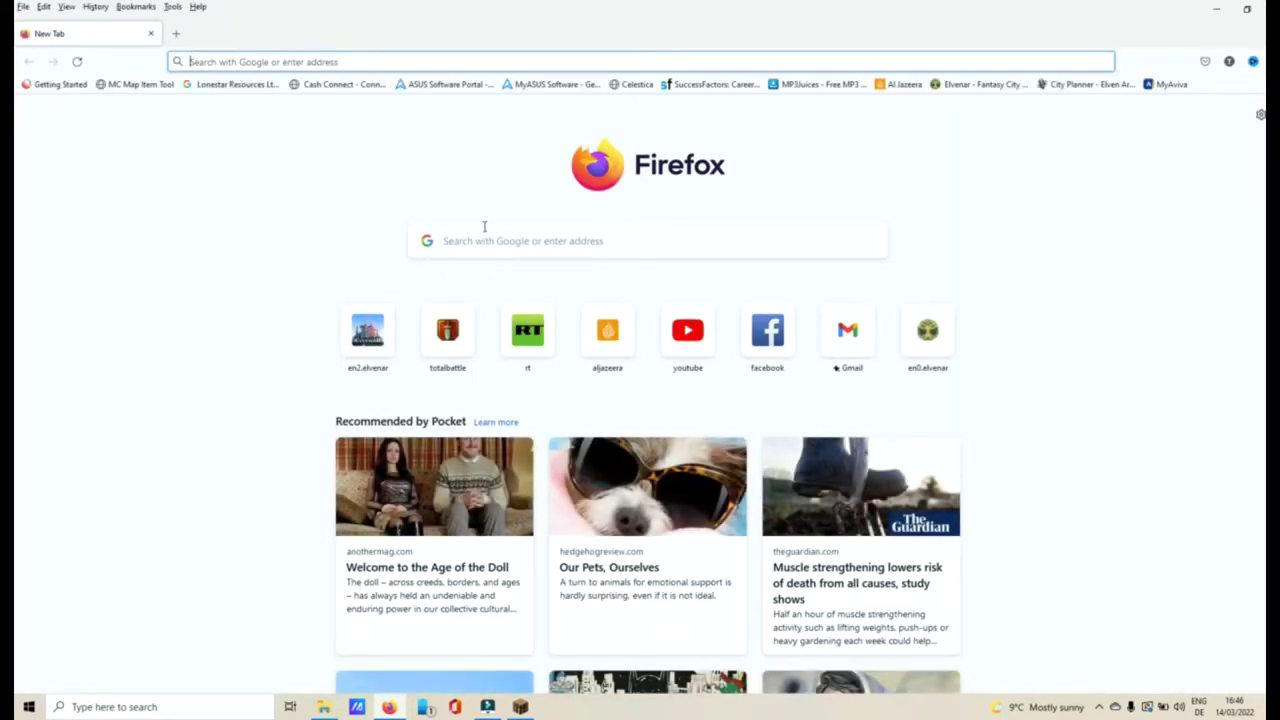
{"action": "left_click", "coordinate": [302, 60]}
{"action": "type", "text": "ped"}
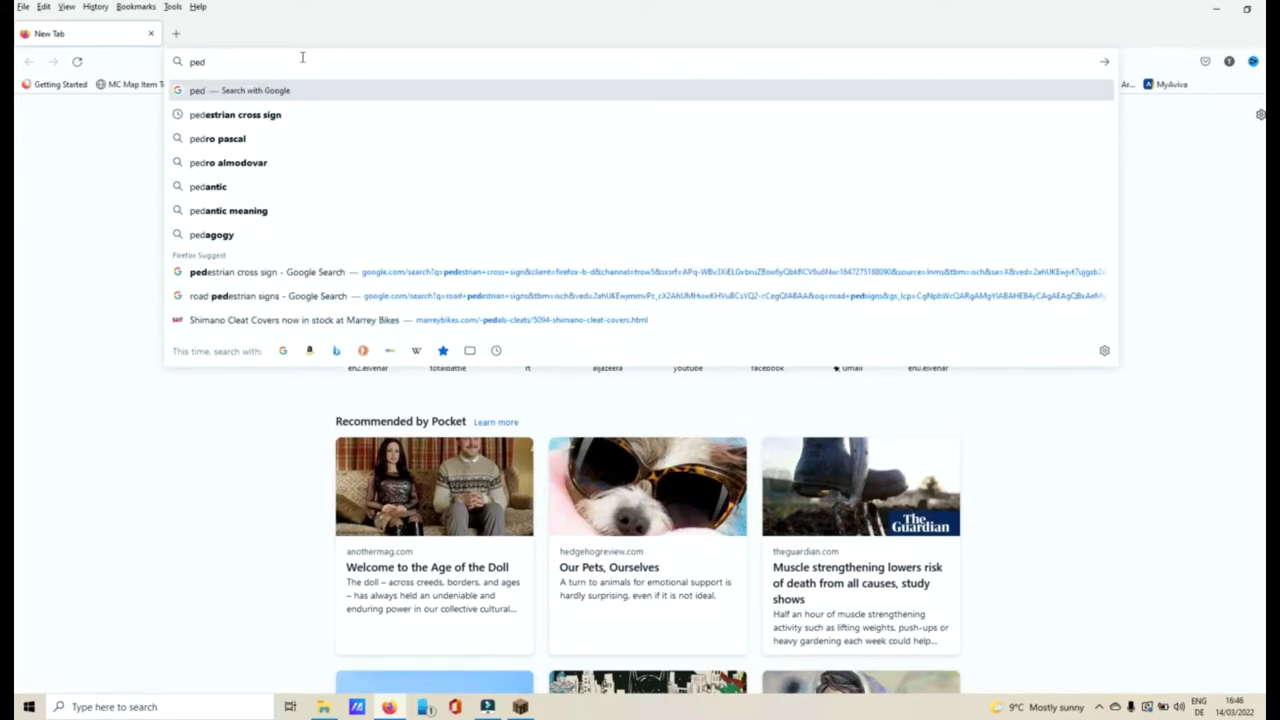
{"action": "left_click", "coordinate": [228, 114]}
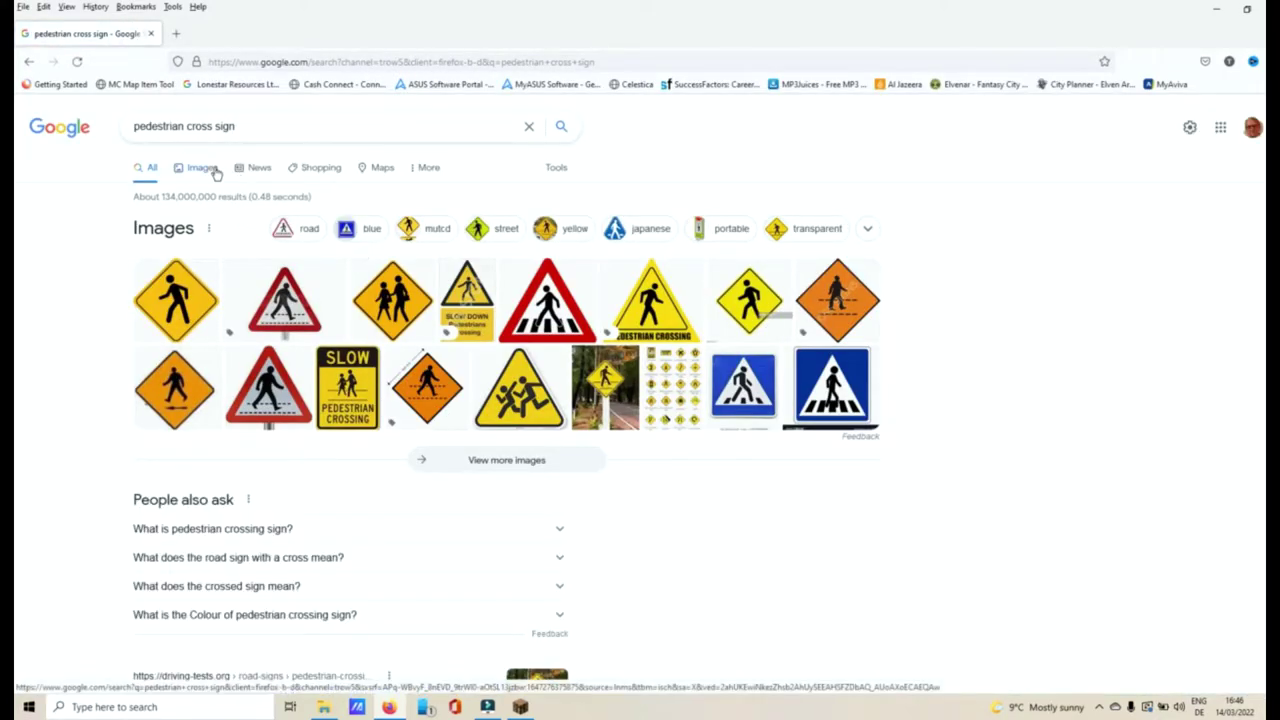
{"action": "left_click", "coordinate": [213, 168]}
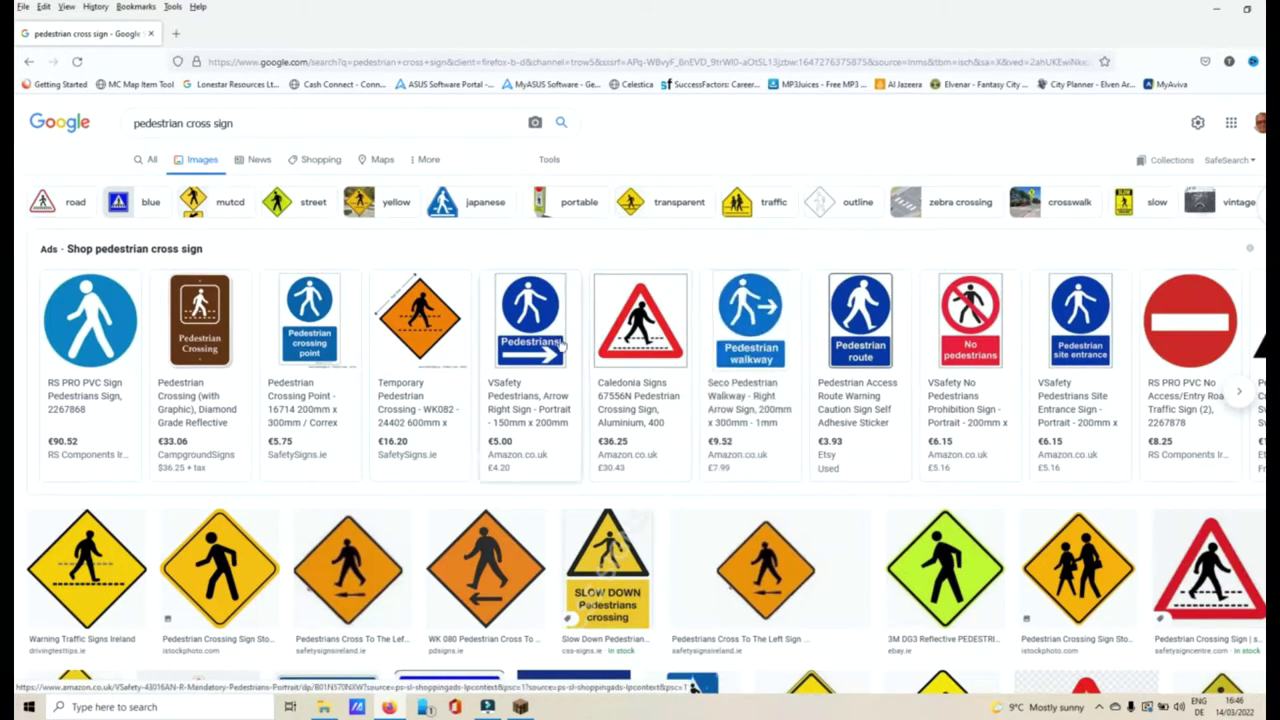
Step: Find the yellow triangular pedestrian crossing sign with a red border in the results and save its image to the Desktop as "ped cross"
{"action": "scroll", "coordinate": [700, 330], "scroll_direction": "down", "scroll_amount": 4}
{"action": "scroll", "coordinate": [668, 311], "scroll_direction": "down", "scroll_amount": 3}
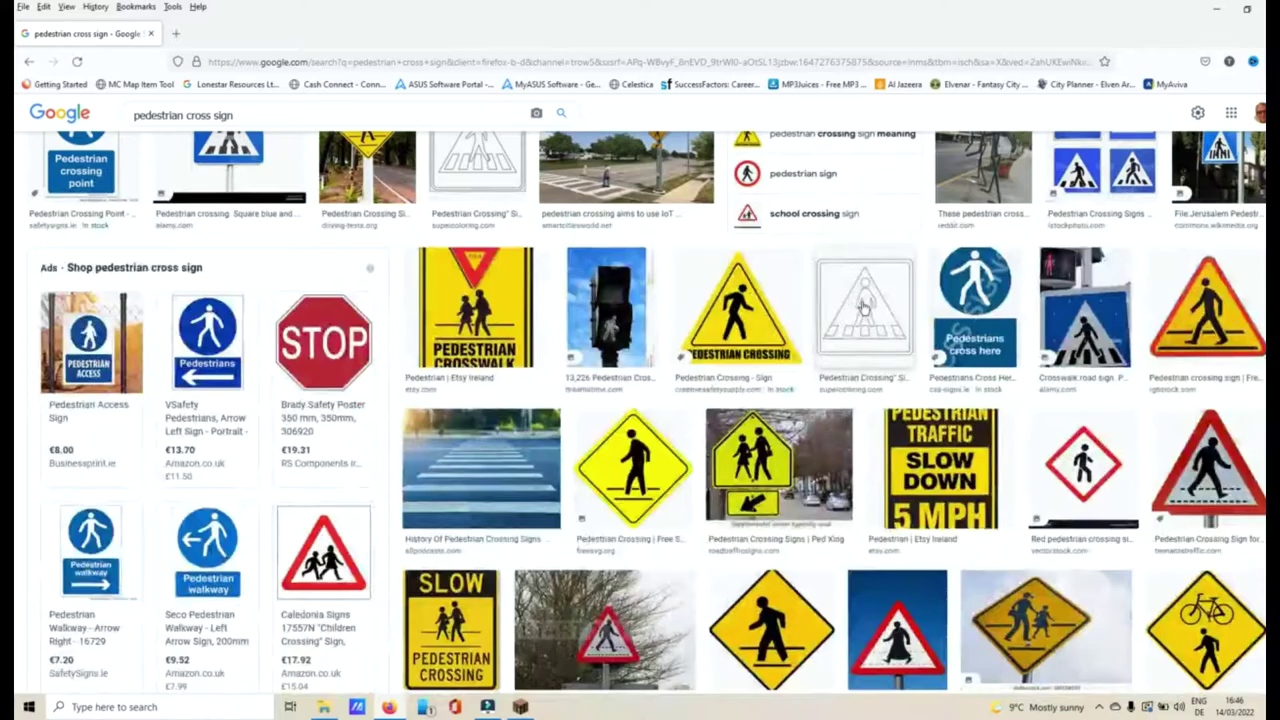
{"action": "scroll", "coordinate": [858, 300], "scroll_direction": "down", "scroll_amount": 3}
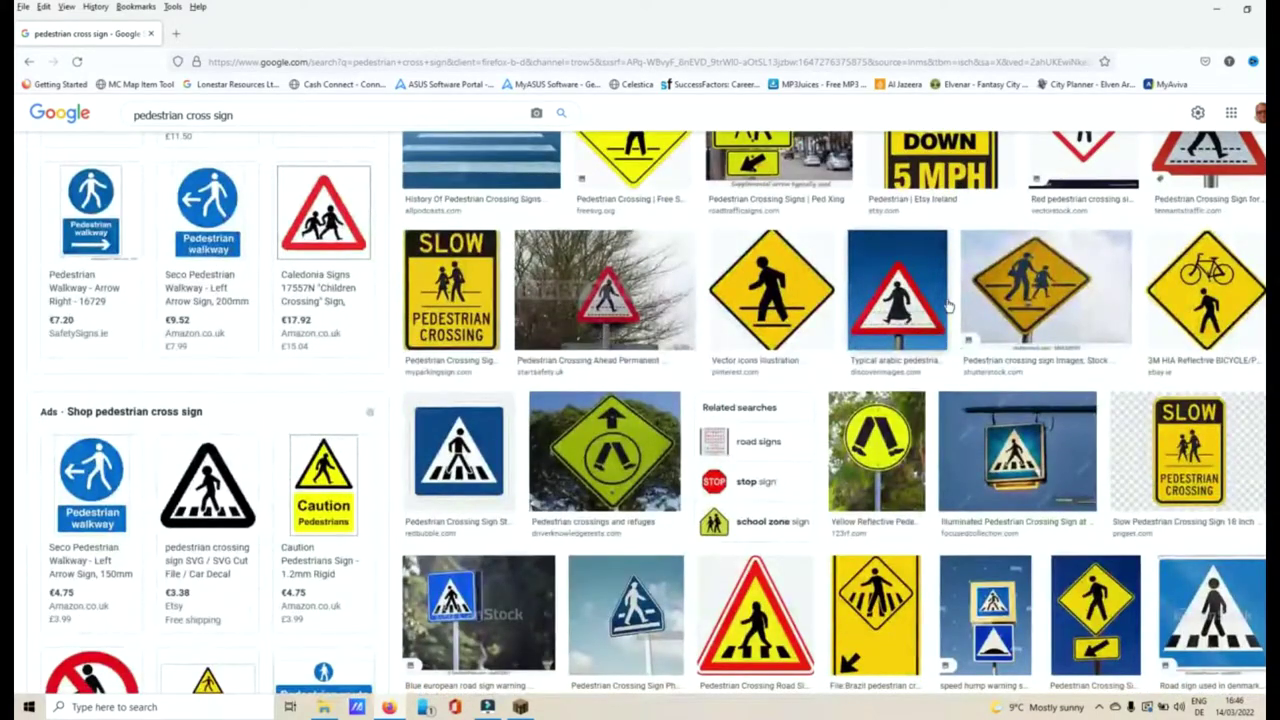
{"action": "scroll", "coordinate": [866, 312], "scroll_direction": "down", "scroll_amount": 3}
{"action": "scroll", "coordinate": [947, 308], "scroll_direction": "down", "scroll_amount": 1}
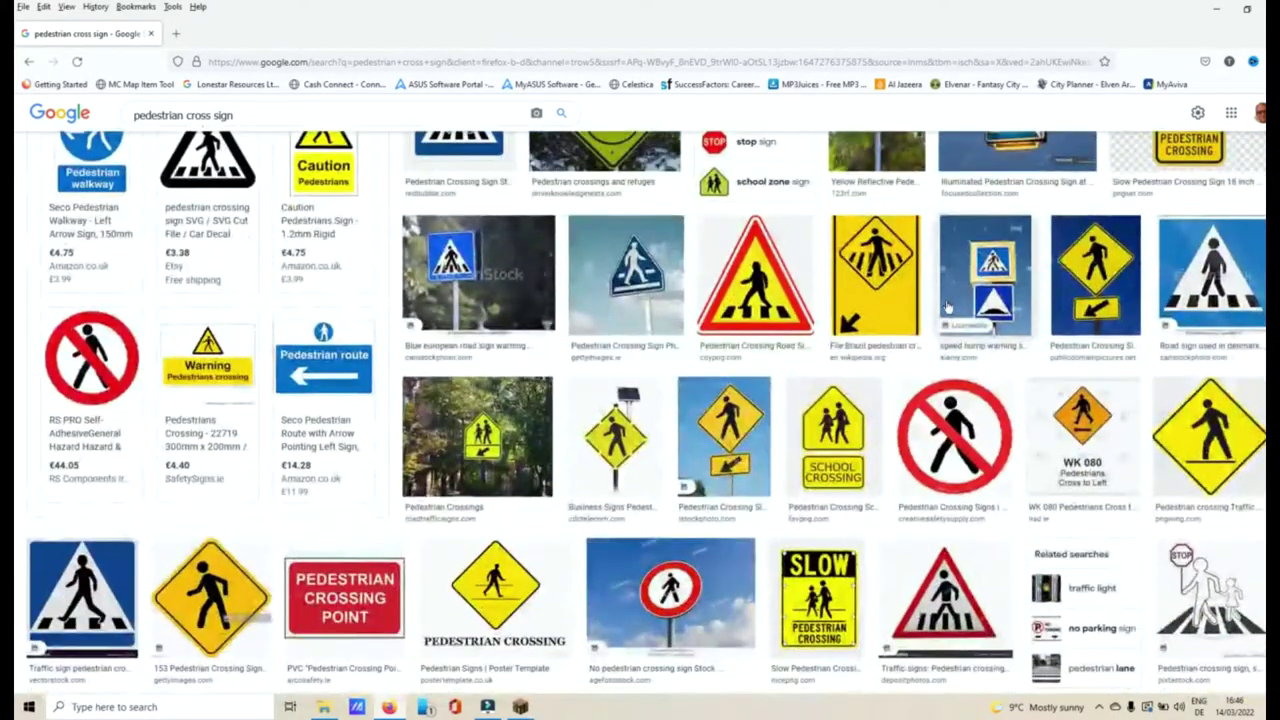
{"action": "scroll", "coordinate": [947, 308], "scroll_direction": "down", "scroll_amount": 2}
{"action": "scroll", "coordinate": [947, 308], "scroll_direction": "down", "scroll_amount": 1}
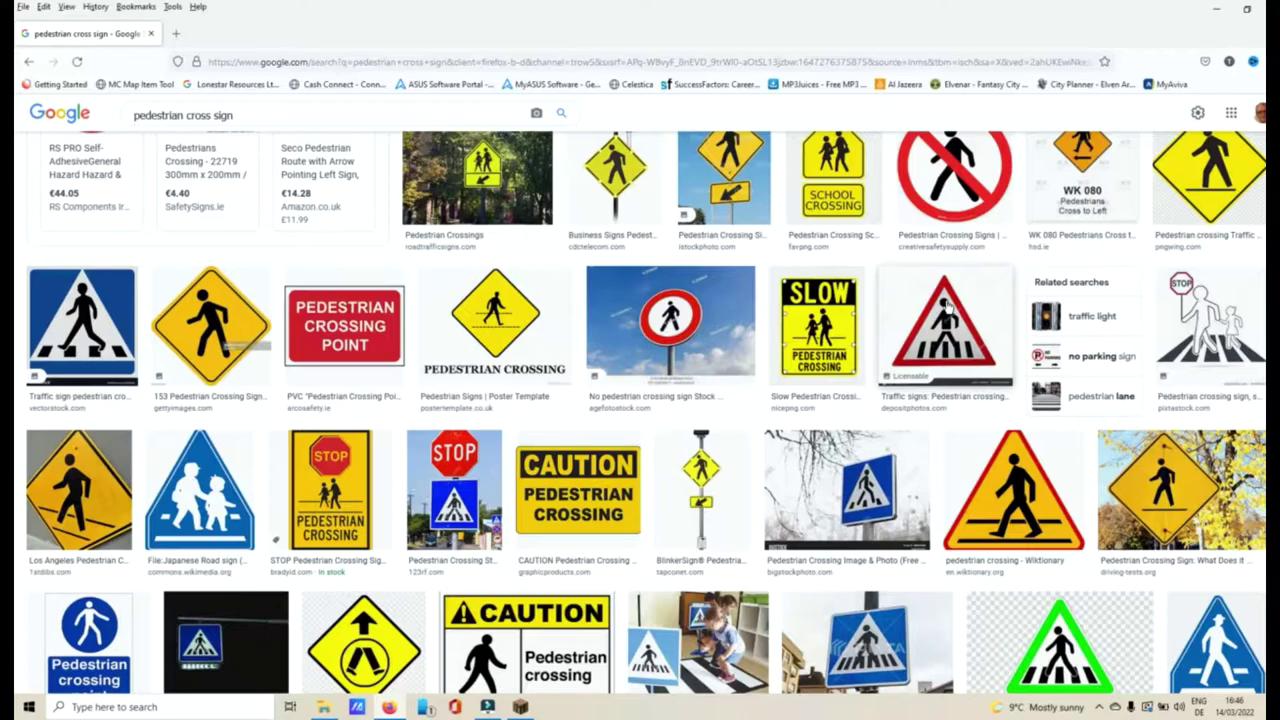
{"action": "scroll", "coordinate": [947, 308], "scroll_direction": "down", "scroll_amount": 2}
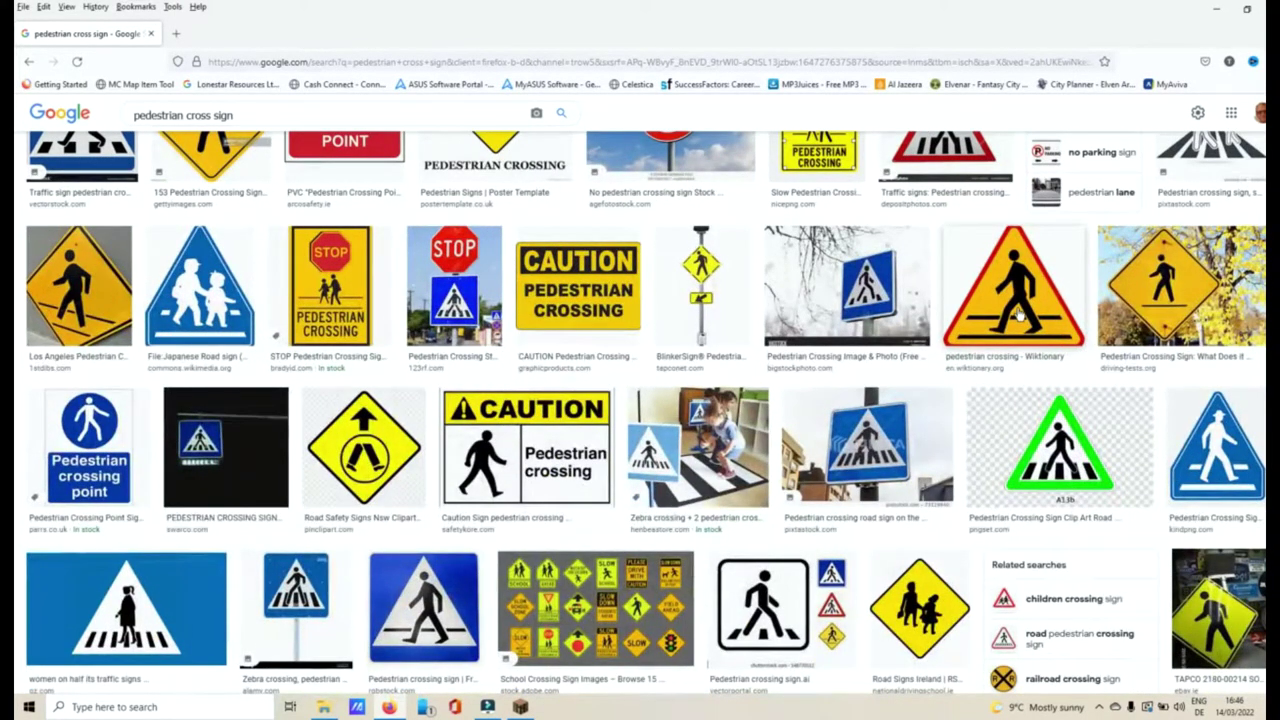
{"action": "right_click", "coordinate": [1019, 316]}
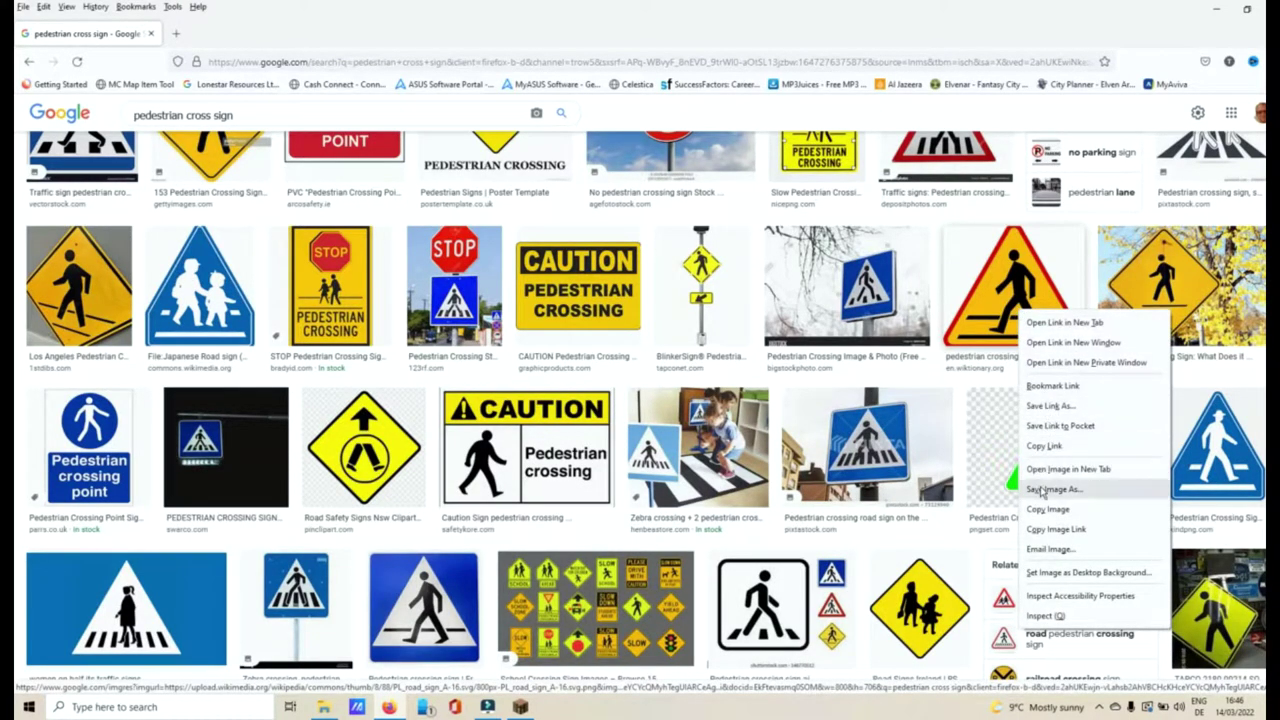
{"action": "left_click", "coordinate": [1045, 489]}
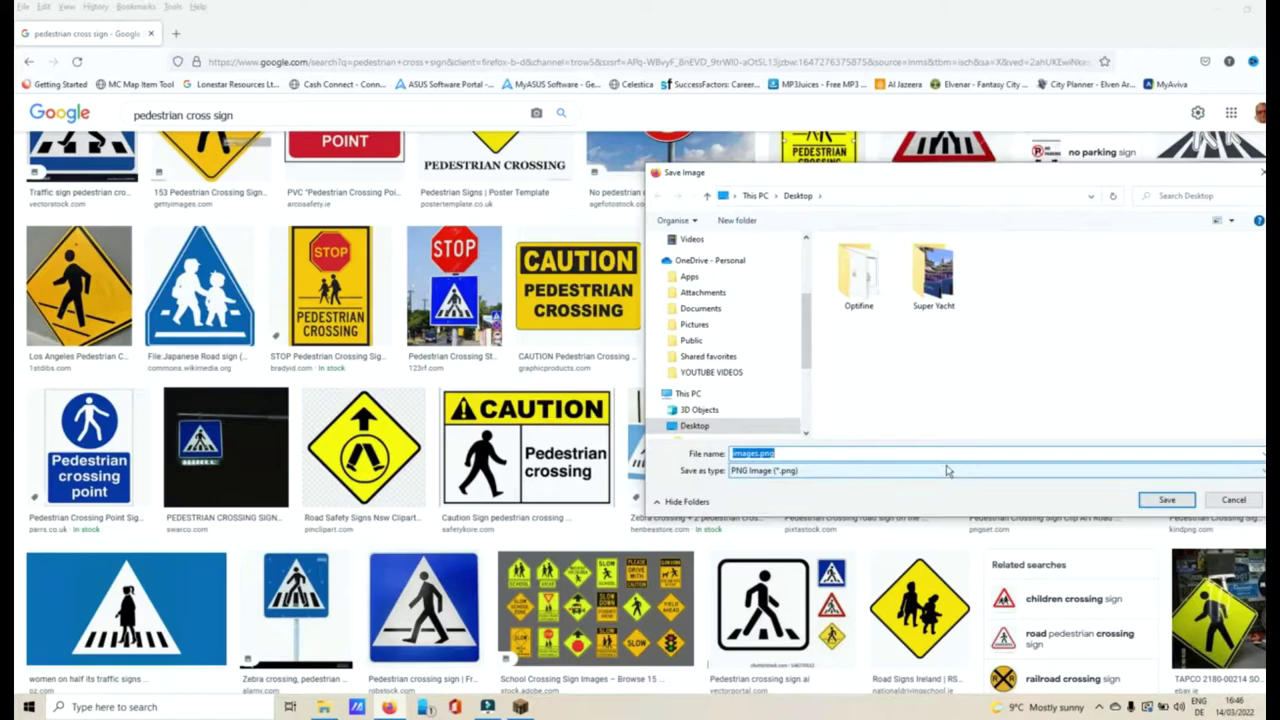
{"action": "type", "text": "ped cross"}
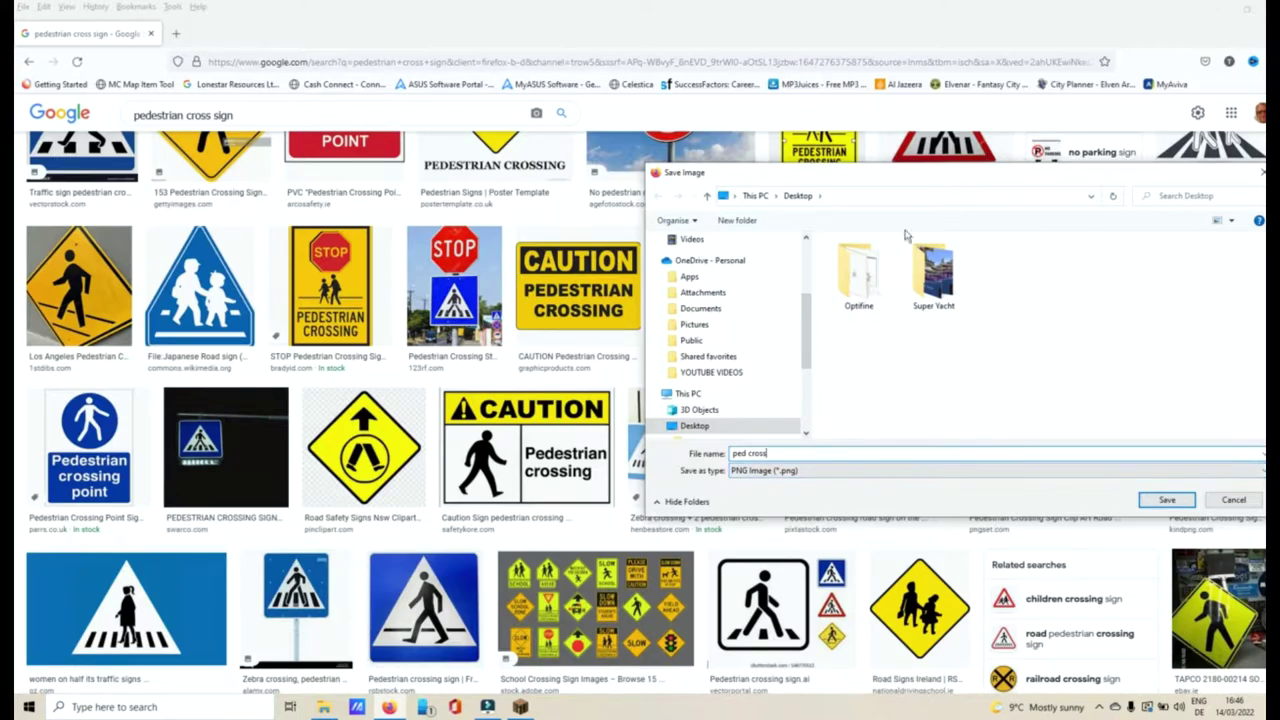
{"action": "left_click", "coordinate": [1166, 499]}
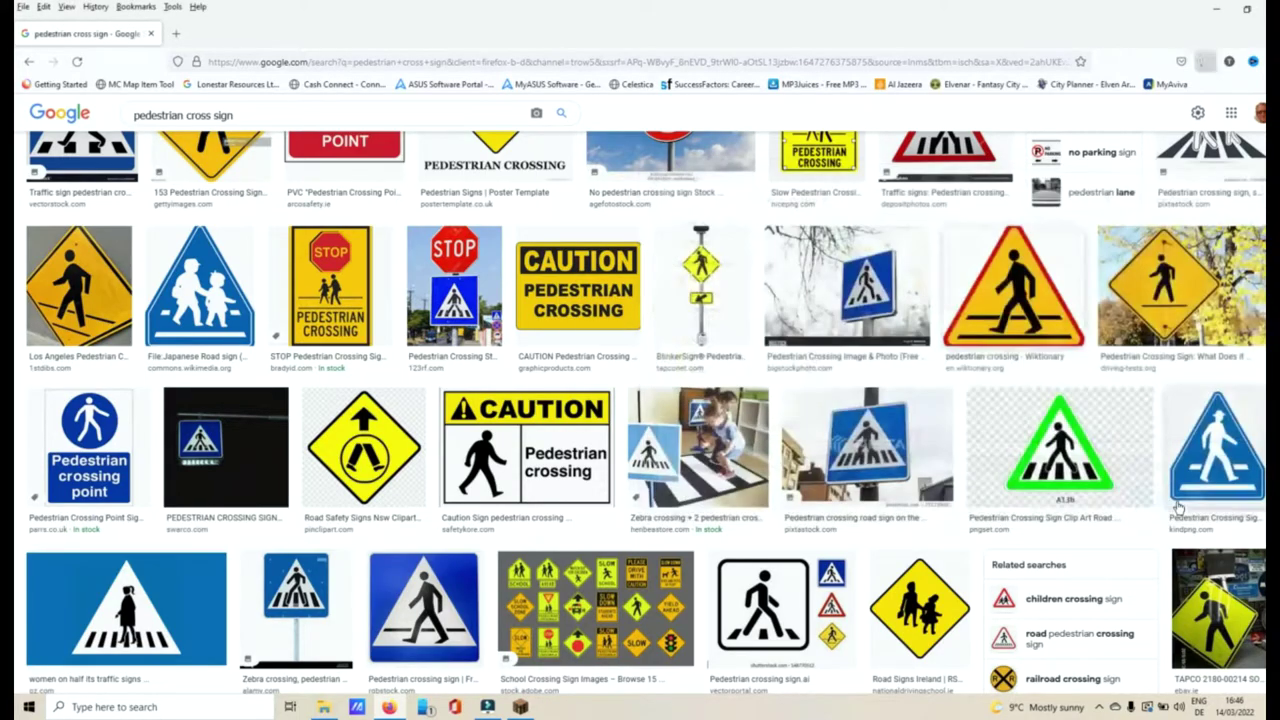
Step: Replace the image results with a fresh page, search for "mcmaptool" and open the MC Map Item Tool site
{"action": "left_click", "coordinate": [176, 33]}
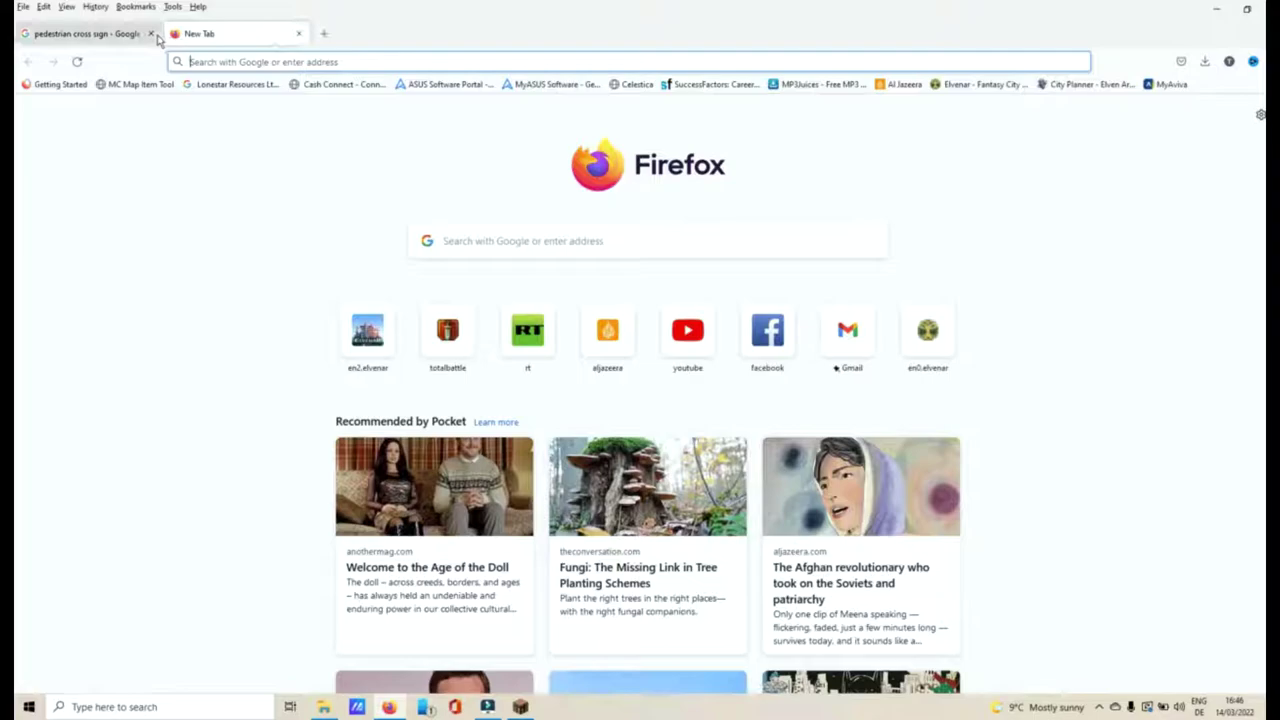
{"action": "left_click", "coordinate": [152, 34]}
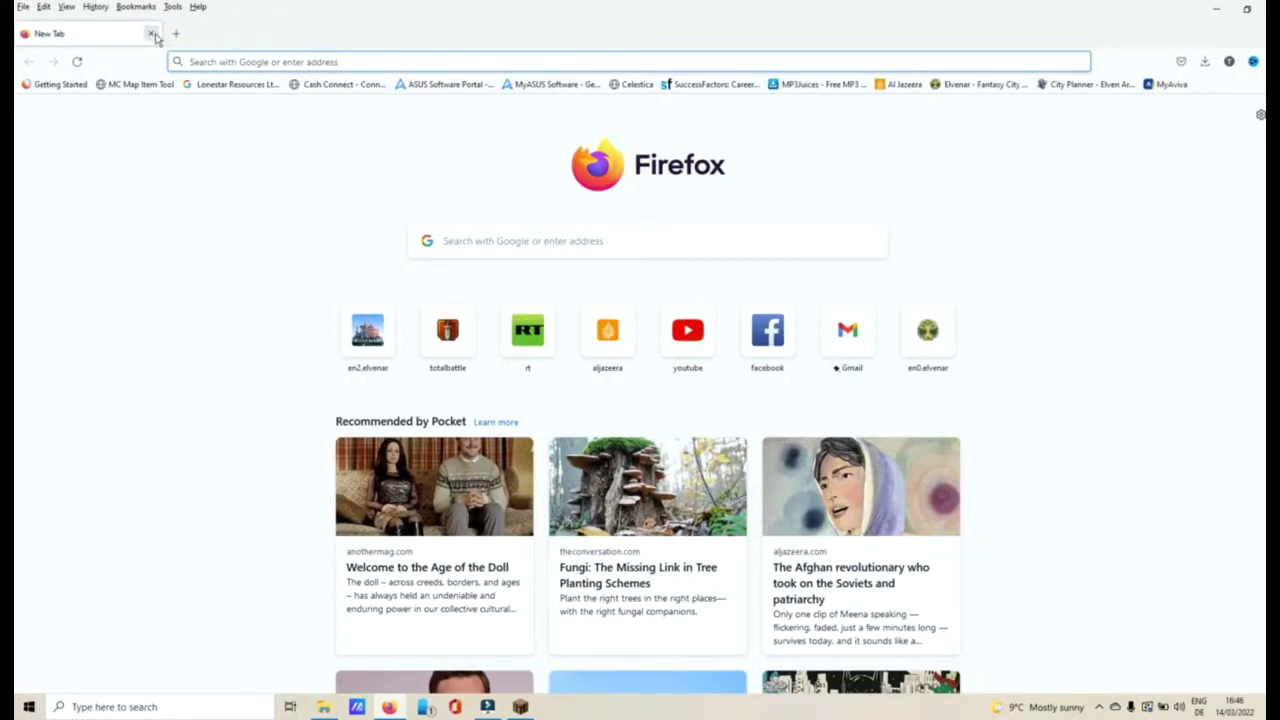
{"action": "left_click", "coordinate": [256, 57]}
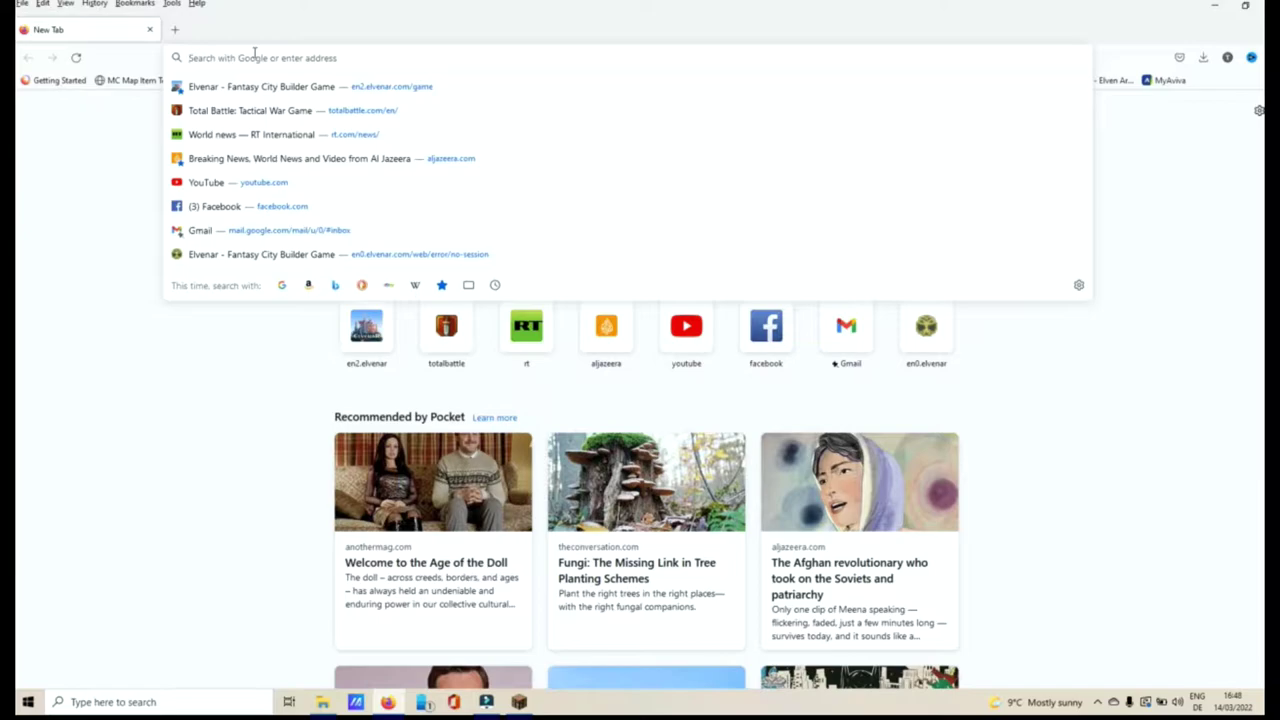
{"action": "type", "text": "mcma"}
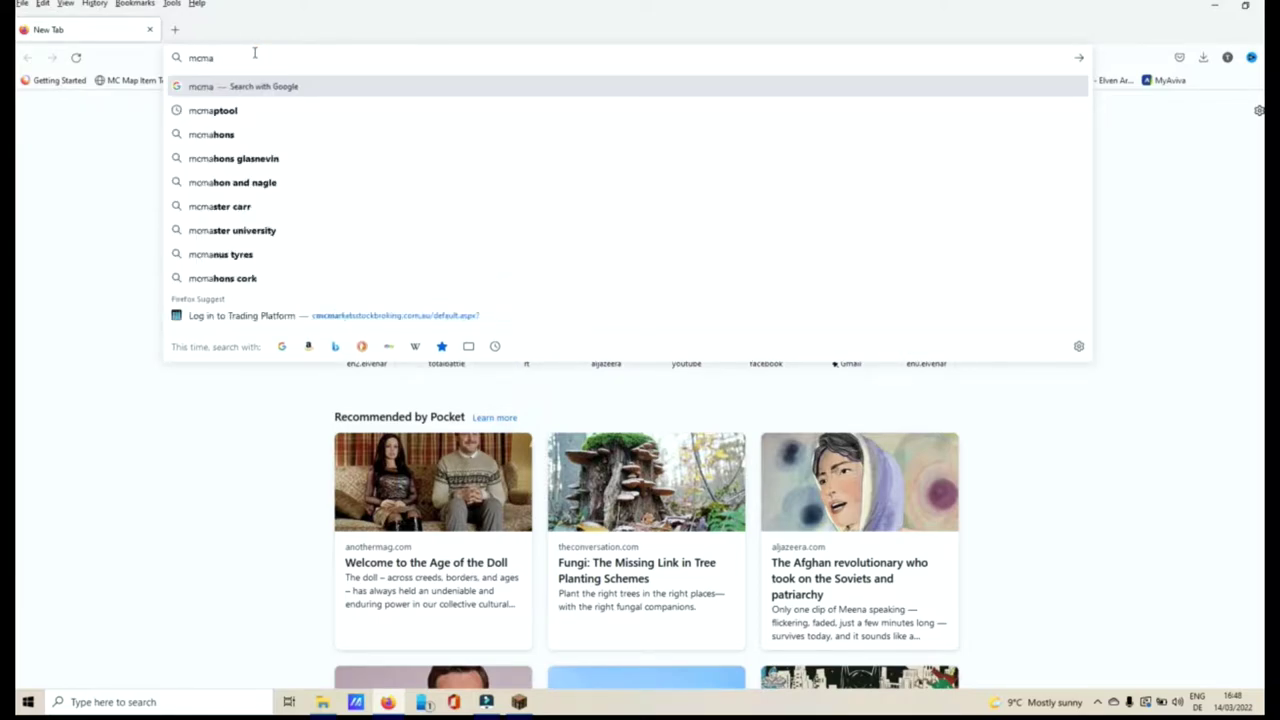
{"action": "type", "text": "ptool"}
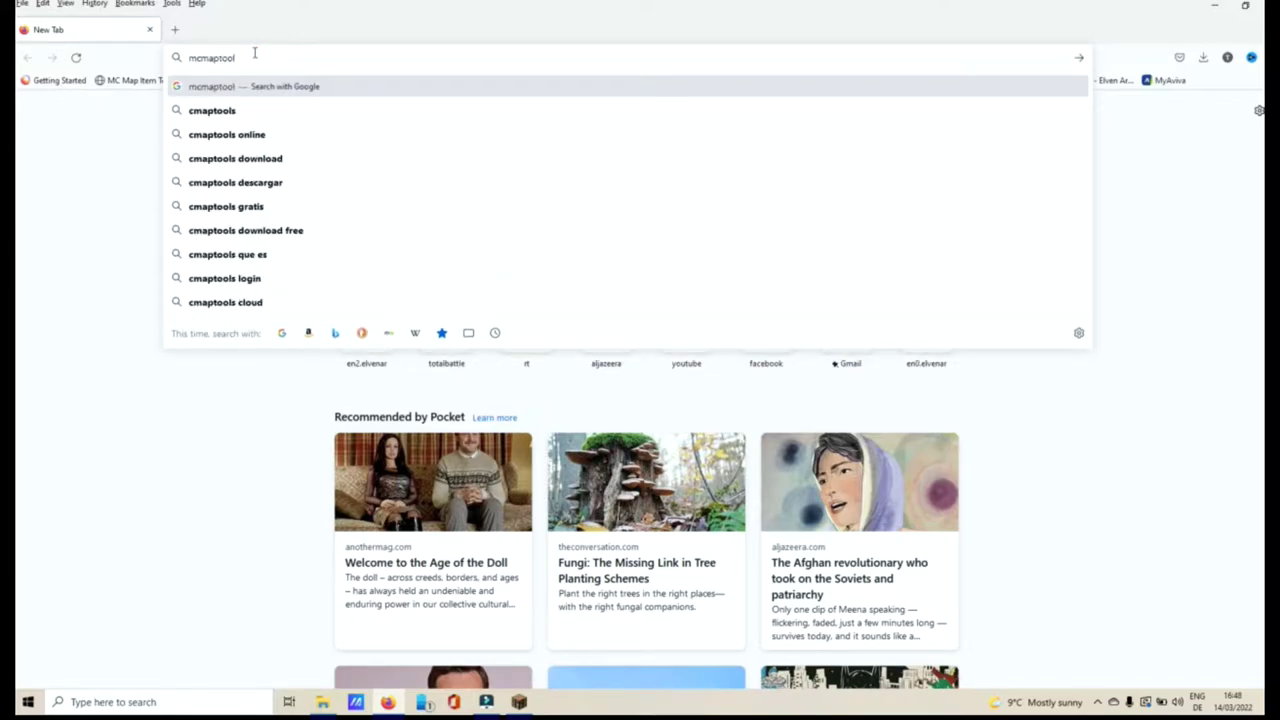
{"action": "key", "text": "Return"}
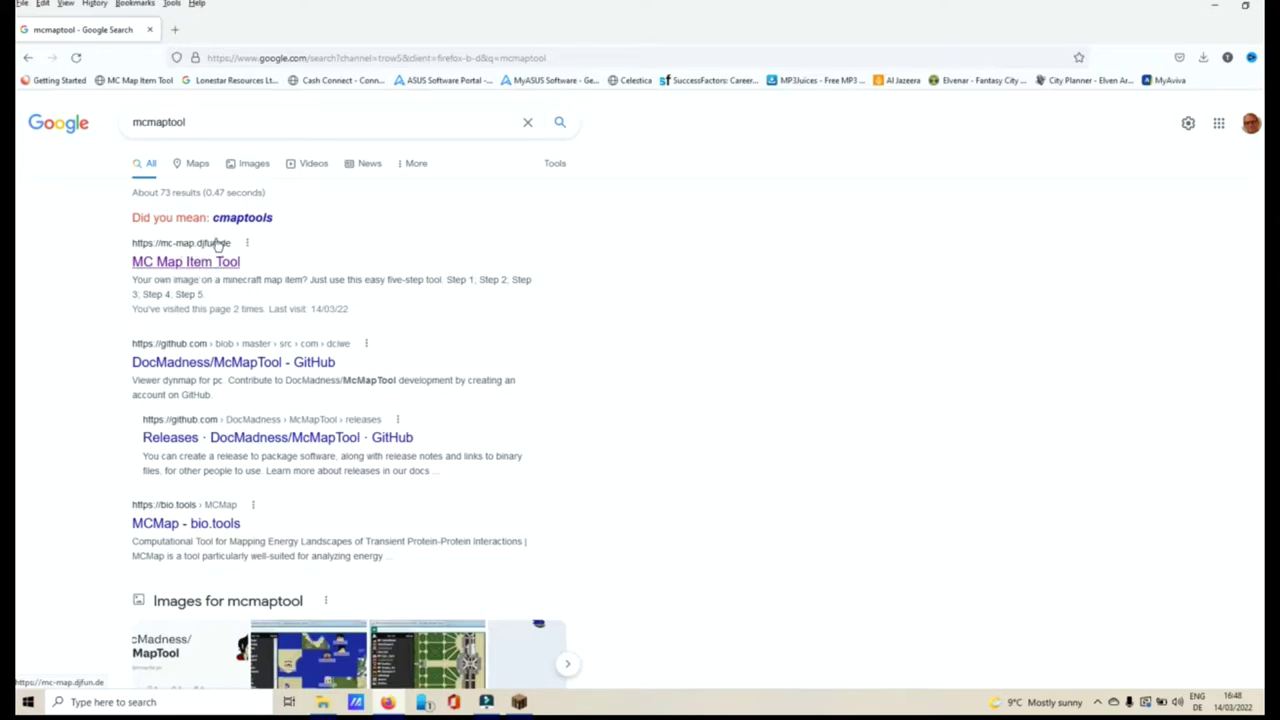
{"action": "left_click", "coordinate": [199, 265]}
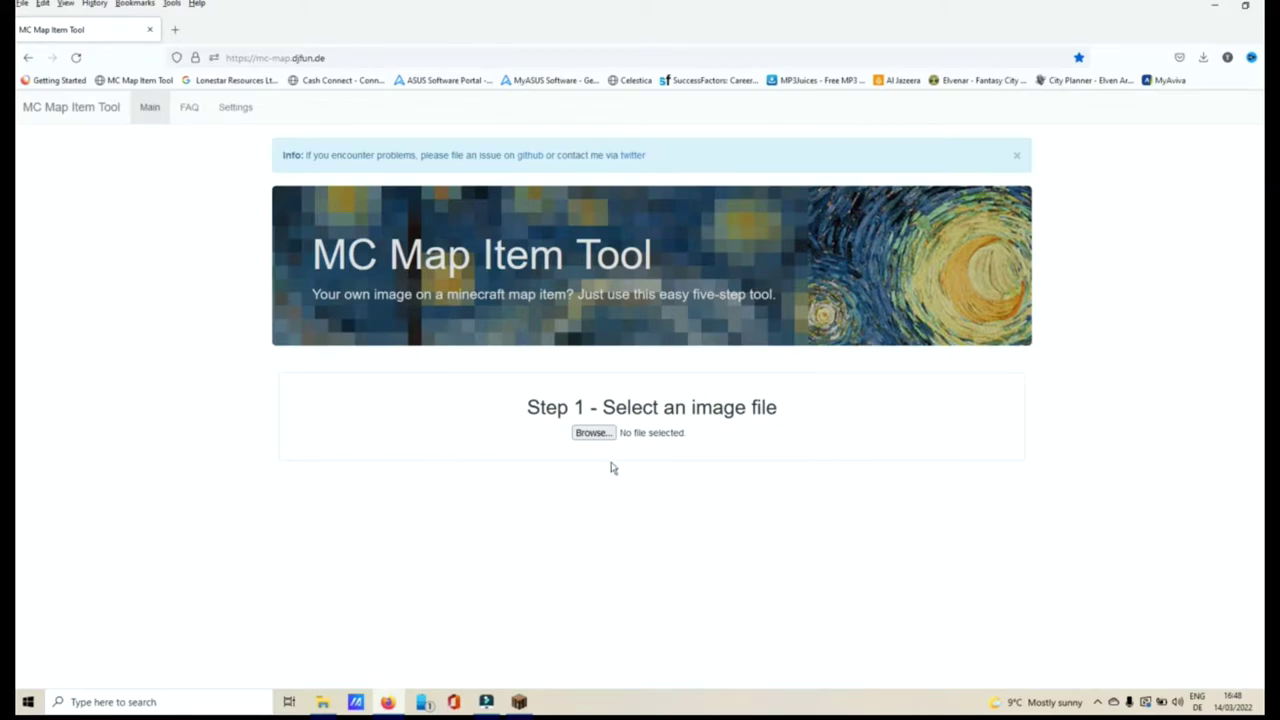
Step: Load ped cross.png from the Desktop and convert it to Minecraft colors as a single 1 by 1 map
{"action": "left_click", "coordinate": [592, 434]}
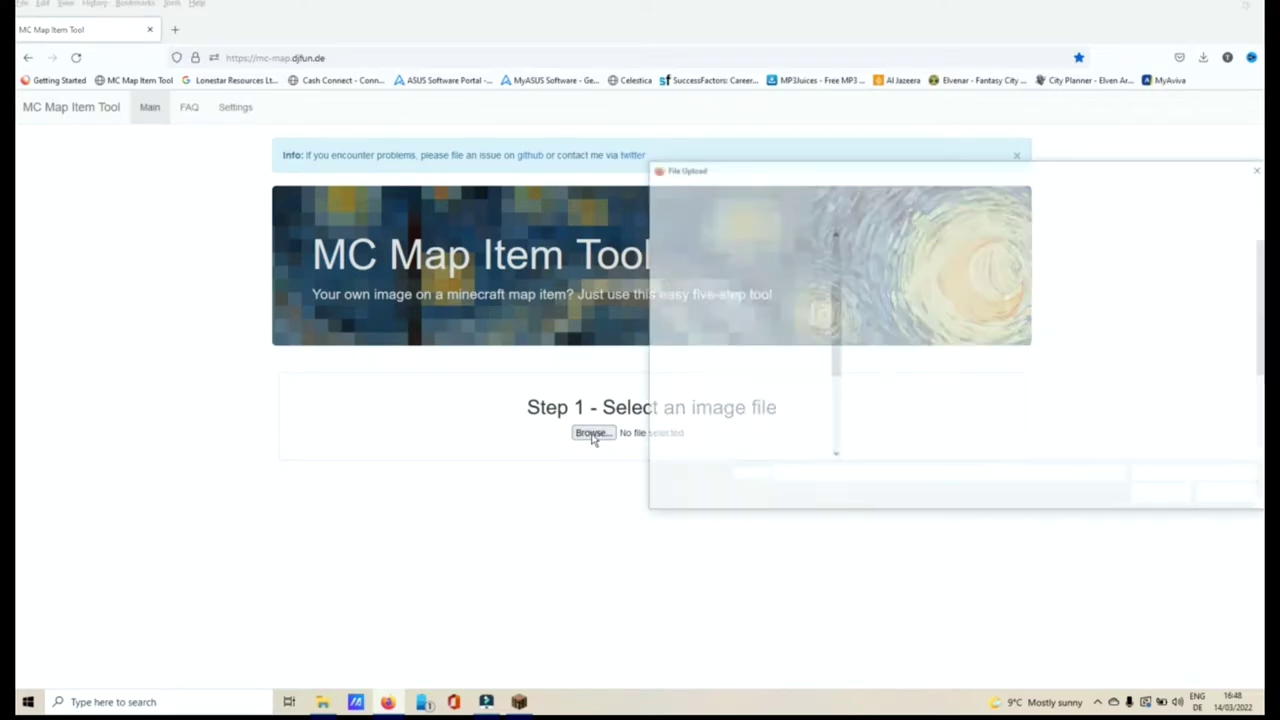
{"action": "scroll", "coordinate": [1150, 345], "scroll_direction": "down", "scroll_amount": 3}
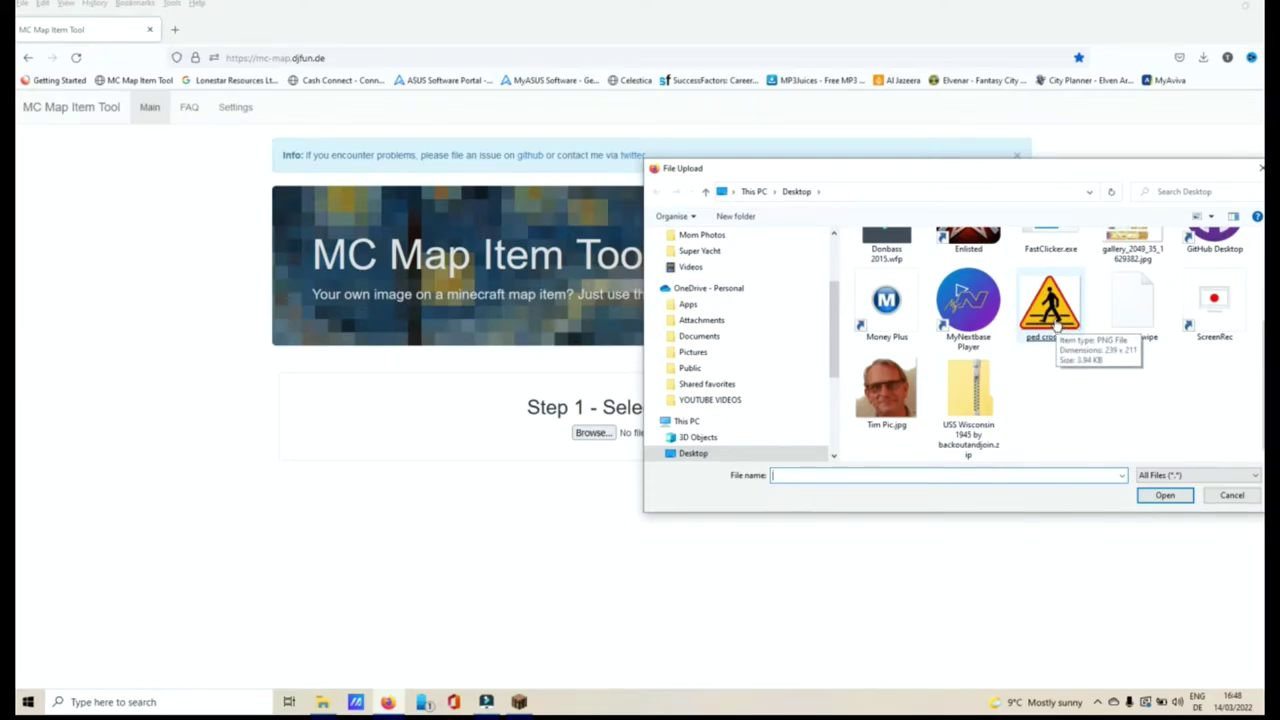
{"action": "double_click", "coordinate": [1050, 322]}
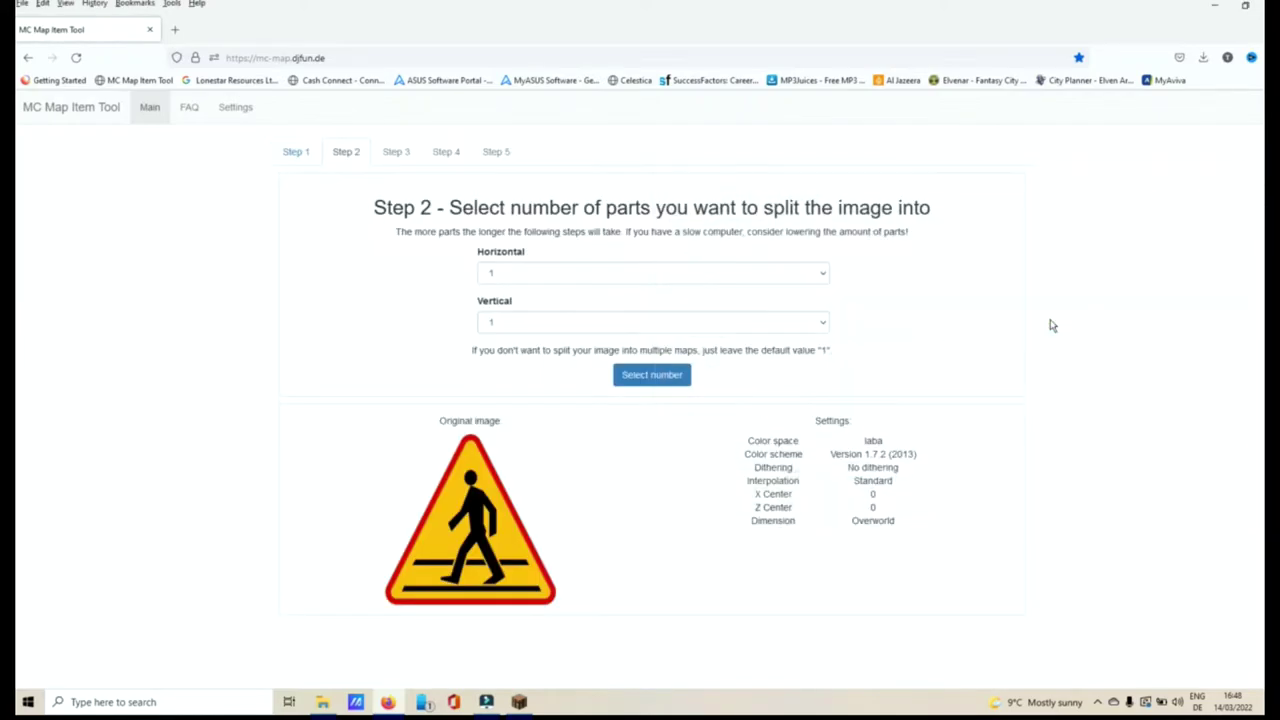
{"action": "left_click", "coordinate": [645, 378]}
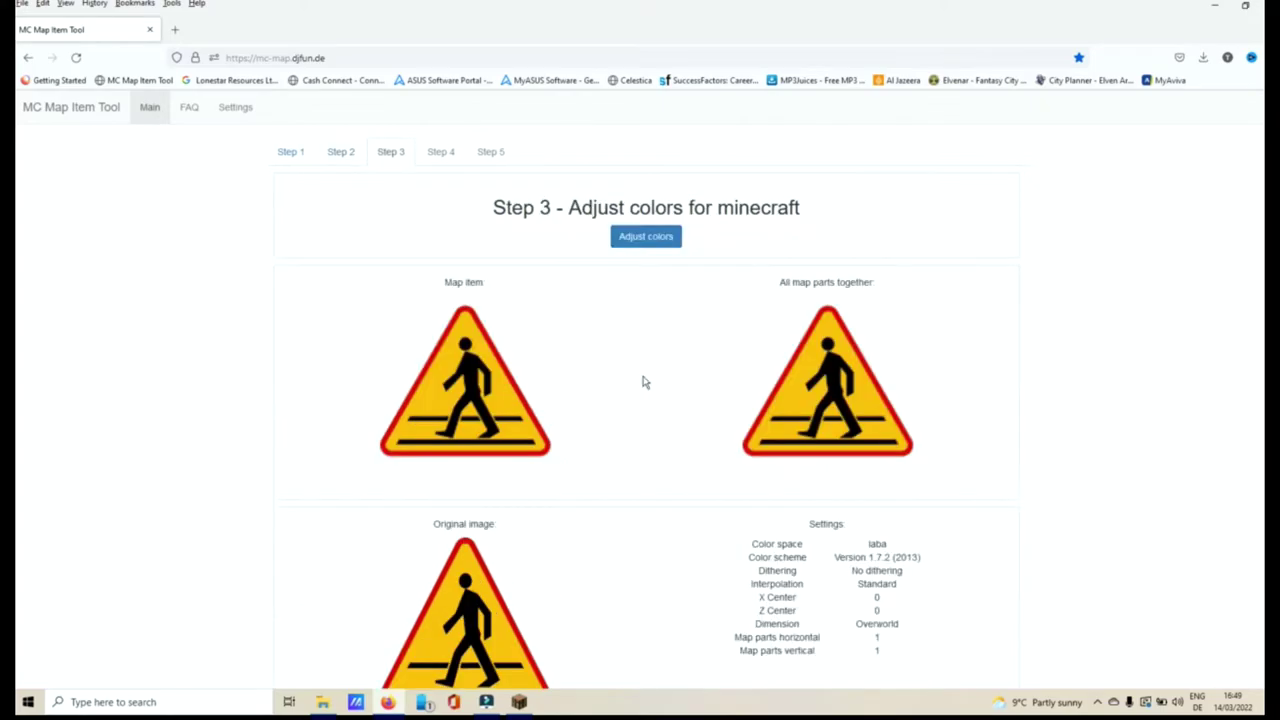
{"action": "left_click", "coordinate": [647, 241]}
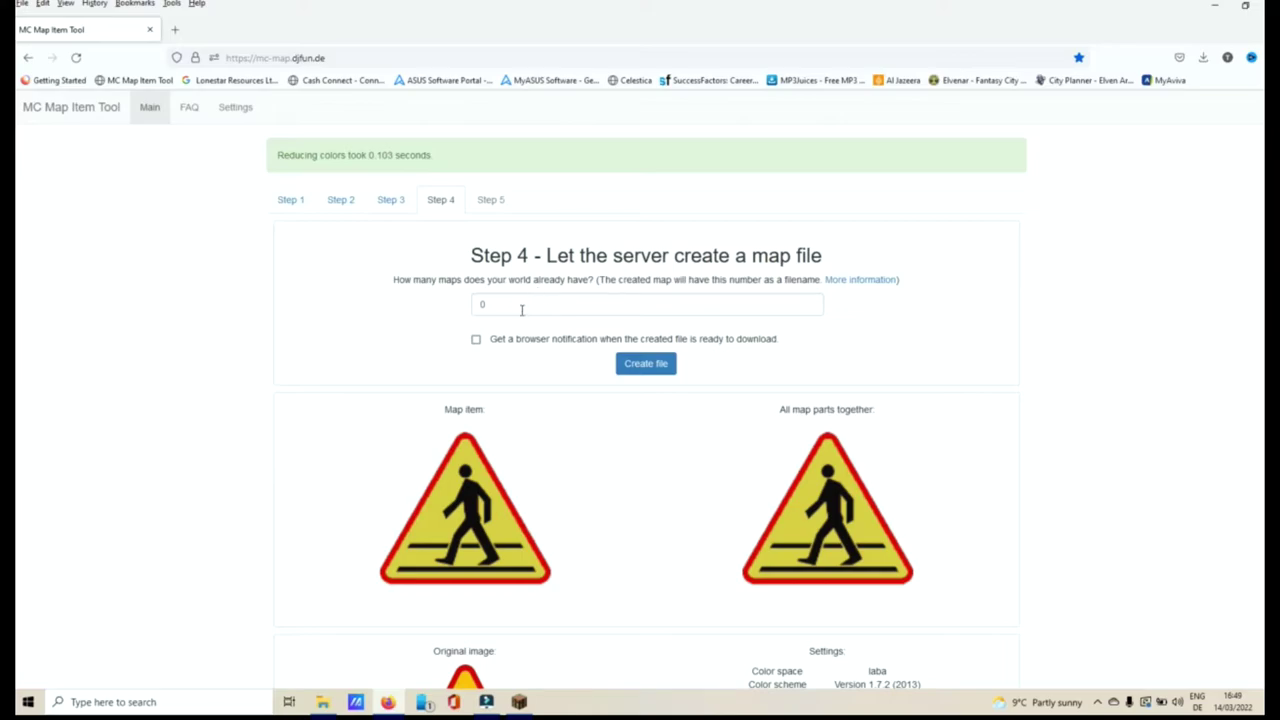
Step: Create the map file with map number 60 and download map_60.dat
{"action": "left_click", "coordinate": [521, 310]}
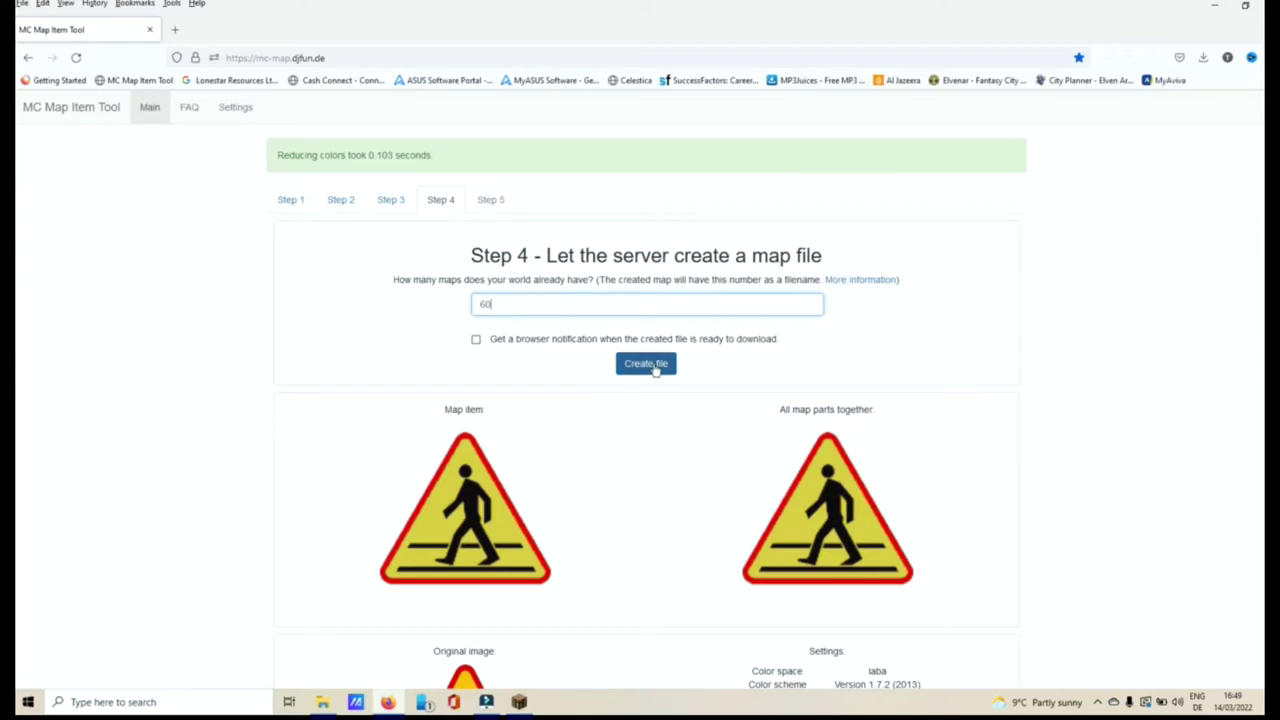
{"action": "left_click", "coordinate": [655, 365]}
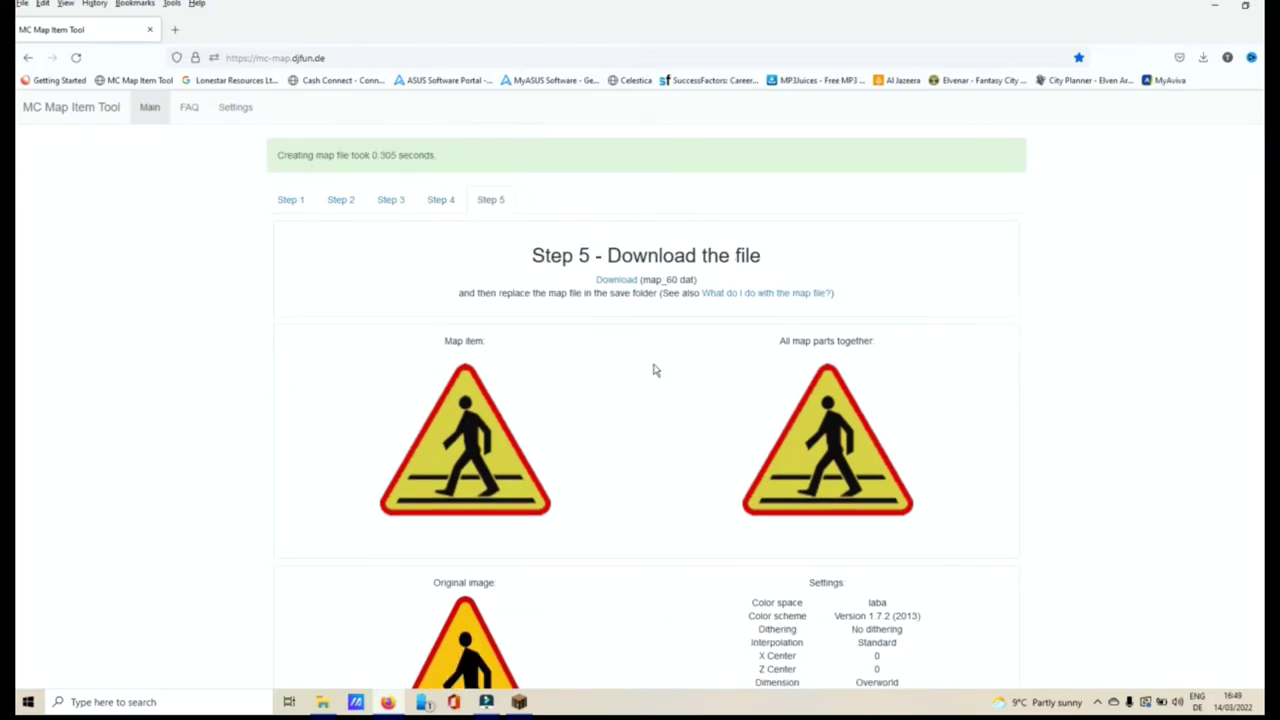
{"action": "left_click", "coordinate": [624, 283]}
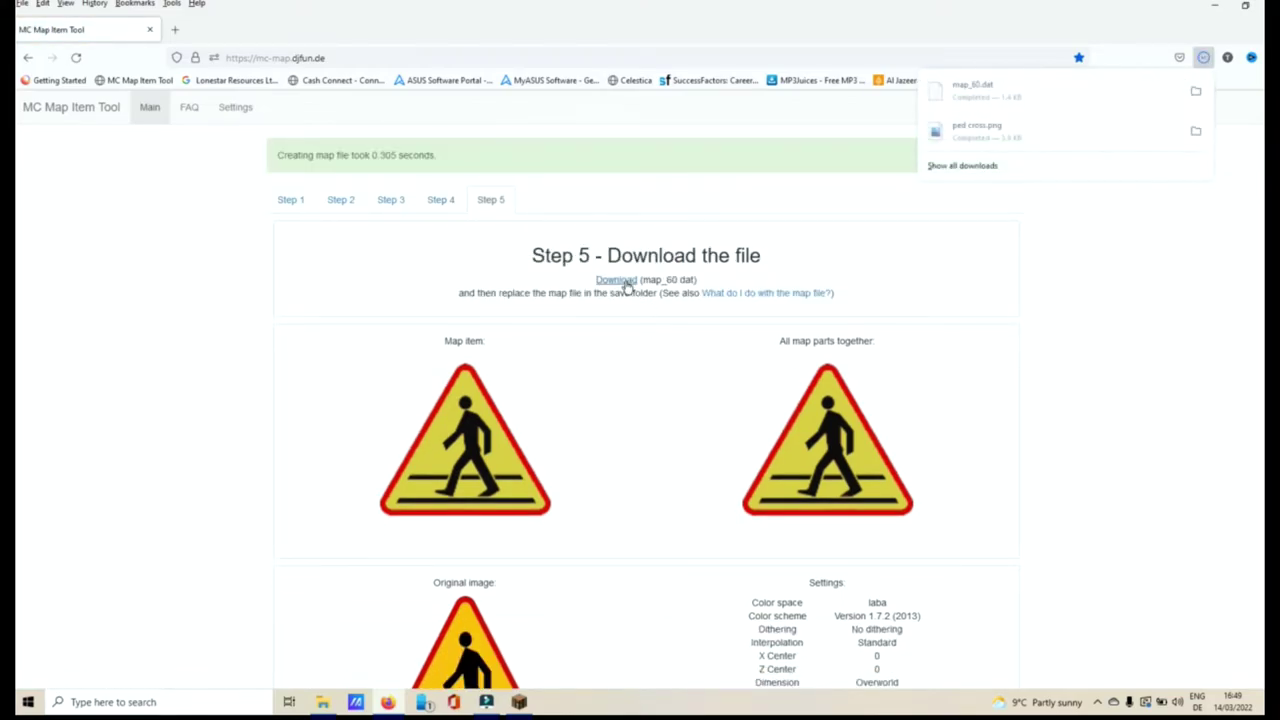
Step: Switch to File Explorer and cut the newly downloaded map_60.dat from the Downloads folder
{"action": "left_click", "coordinate": [322, 702]}
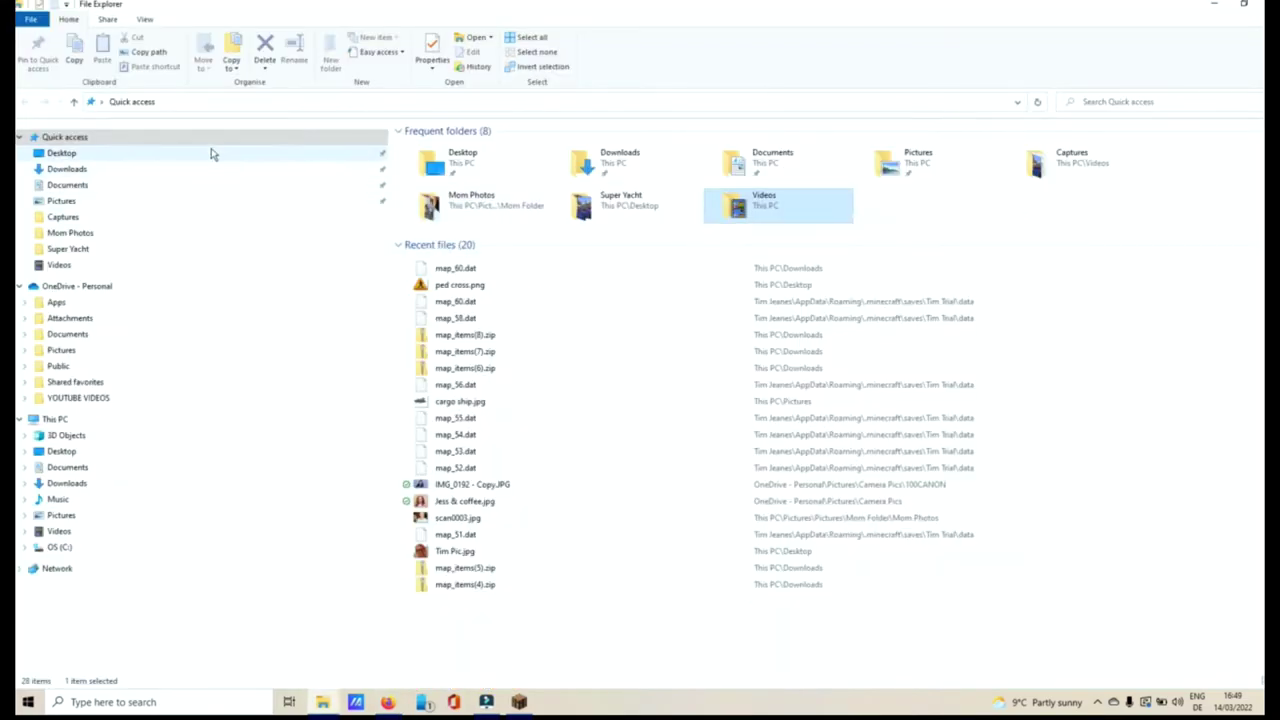
{"action": "left_click", "coordinate": [456, 269]}
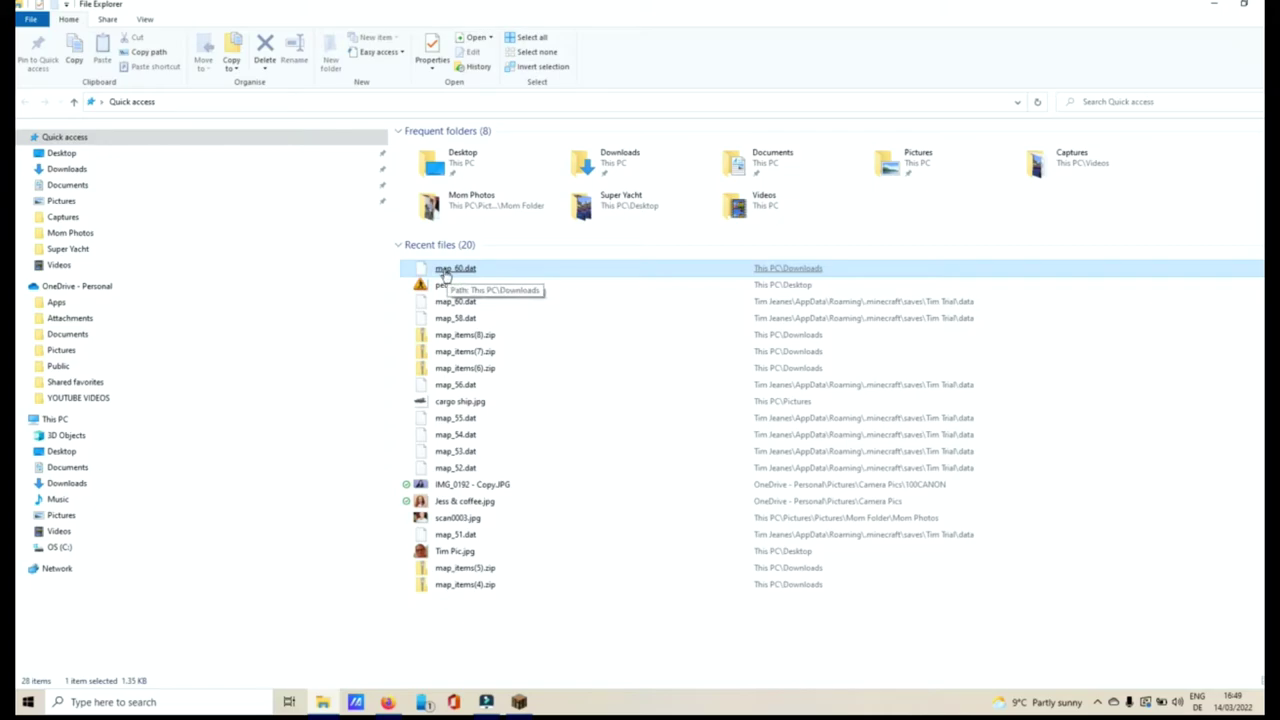
{"action": "left_click", "coordinate": [72, 169]}
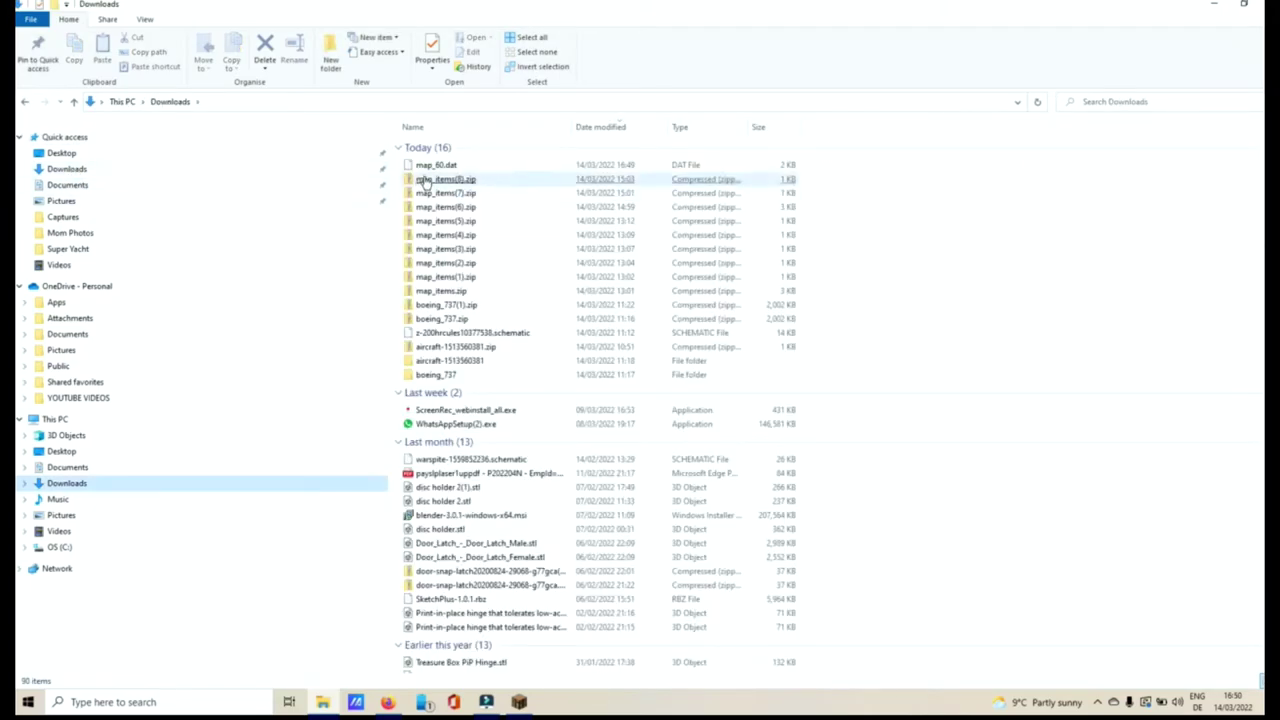
{"action": "left_click", "coordinate": [450, 176]}
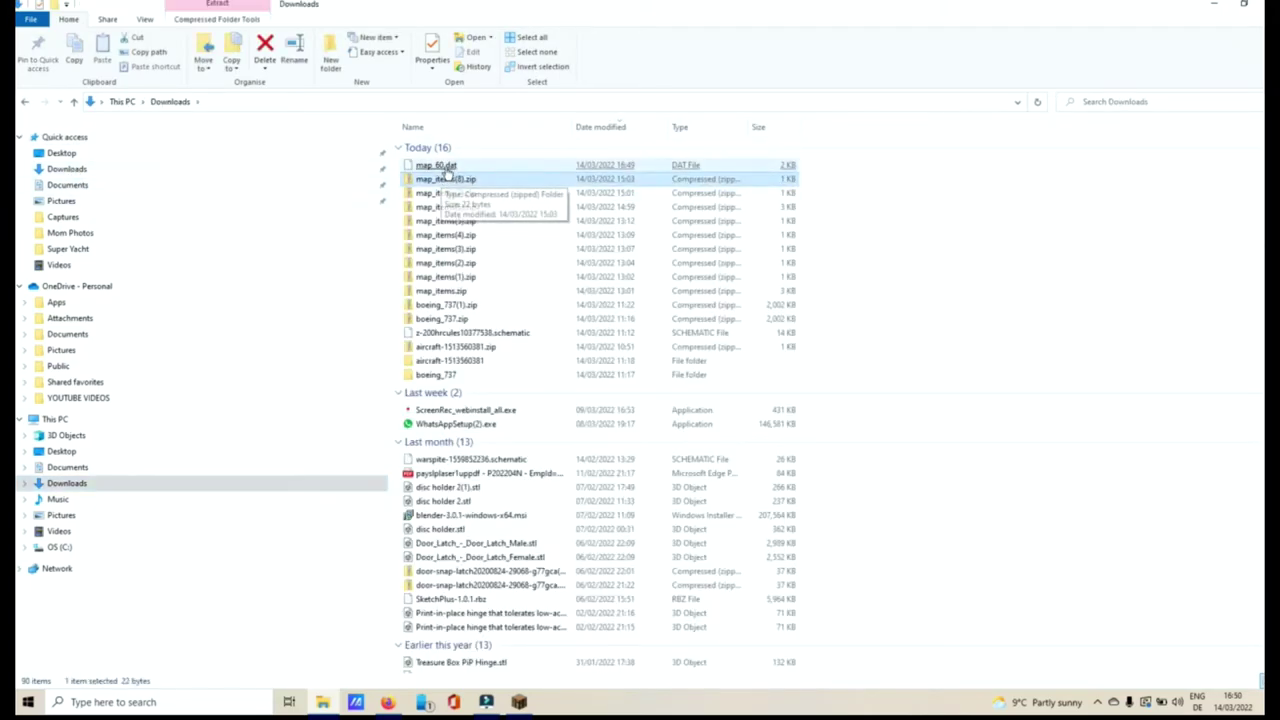
{"action": "left_click", "coordinate": [445, 166]}
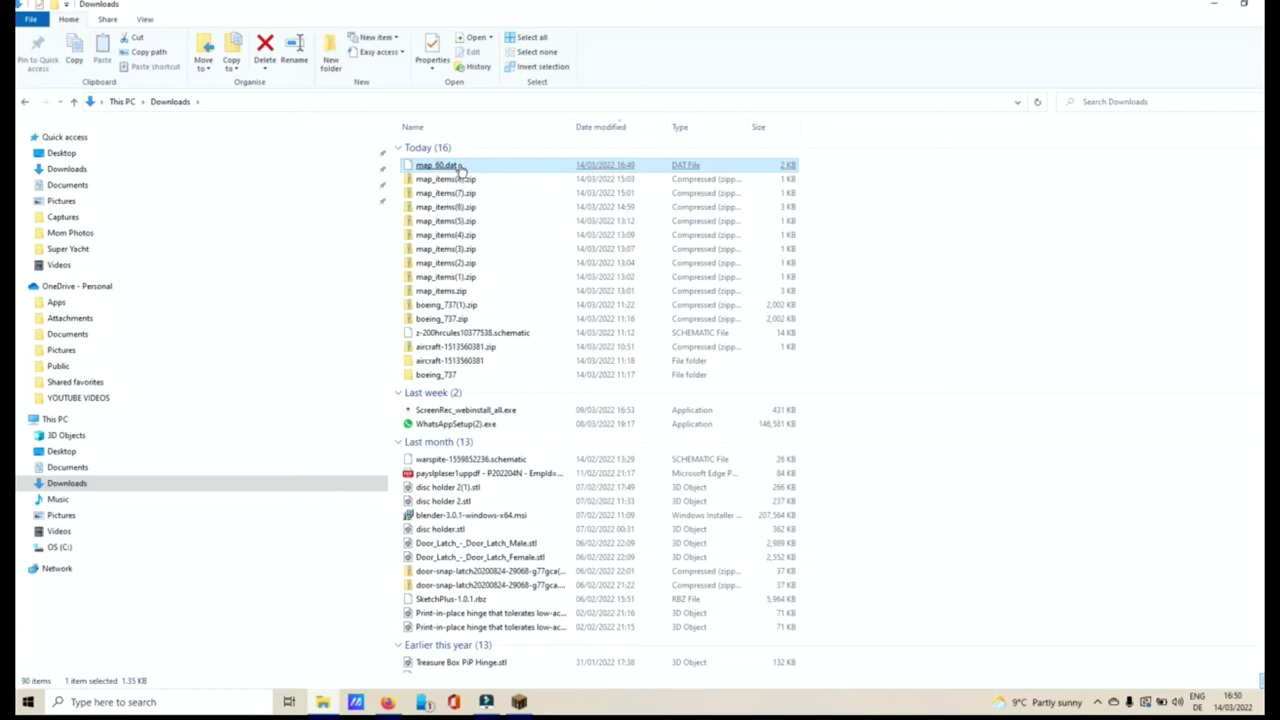
{"action": "right_click", "coordinate": [459, 166]}
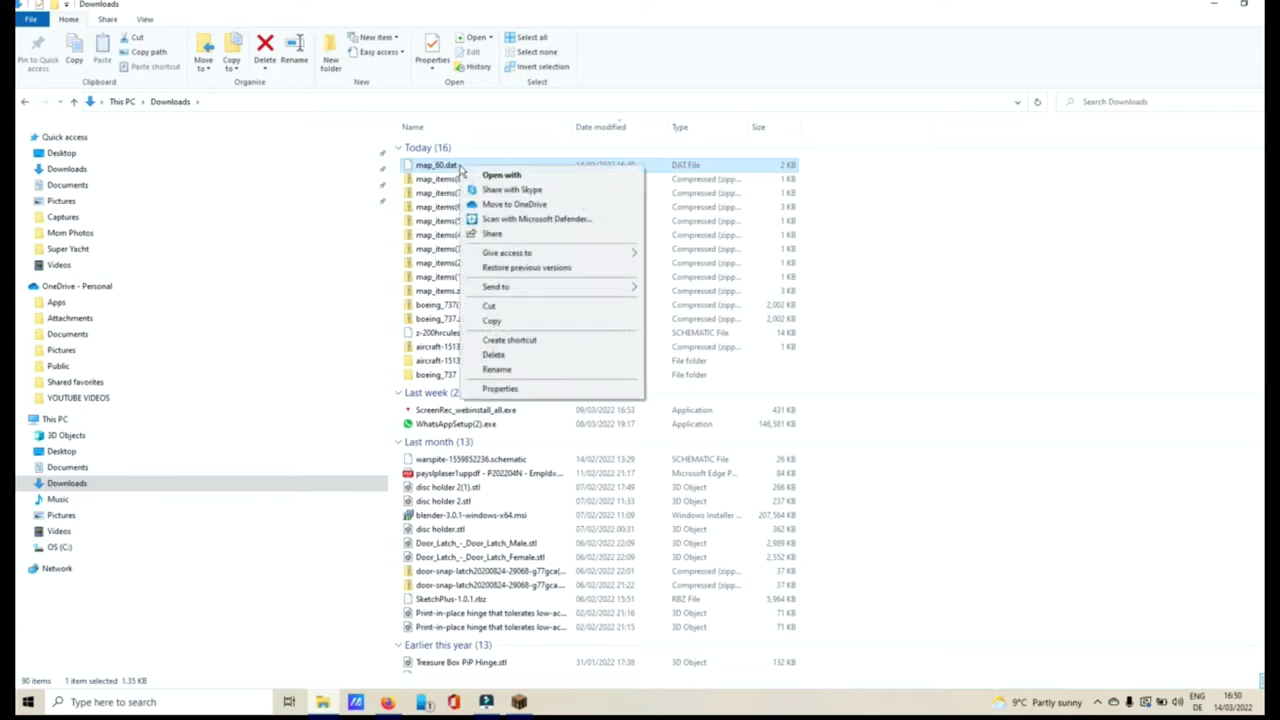
{"action": "left_click", "coordinate": [505, 305]}
{"action": "left_click", "coordinate": [500, 306]}
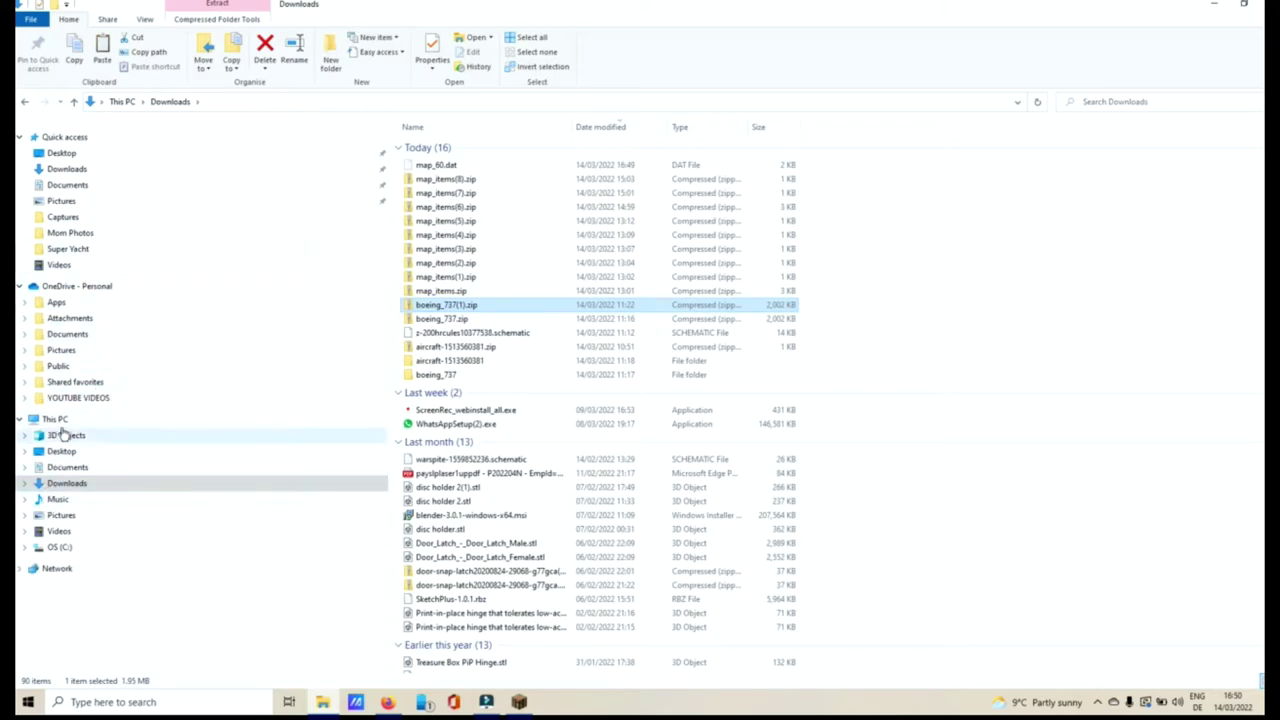
Step: Browse from the C: drive through the user's profile folder to AppData, Roaming and the .minecraft folder
{"action": "left_click", "coordinate": [62, 547]}
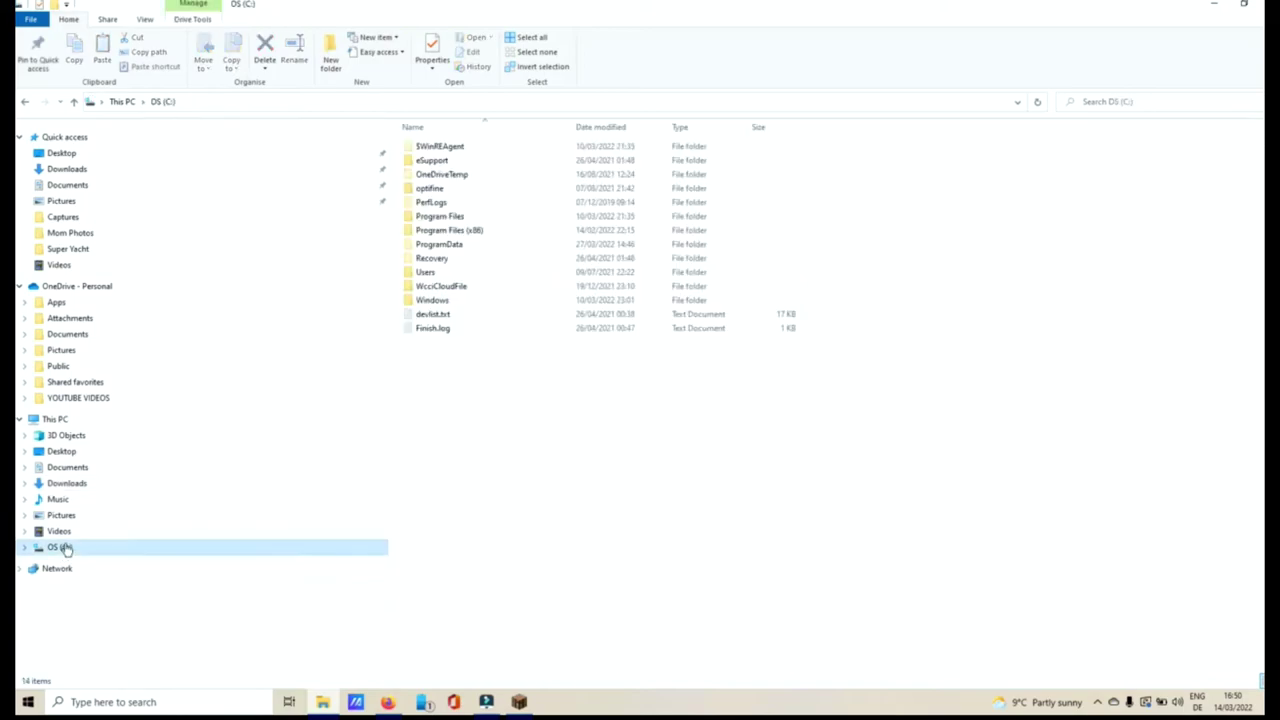
{"action": "double_click", "coordinate": [436, 276]}
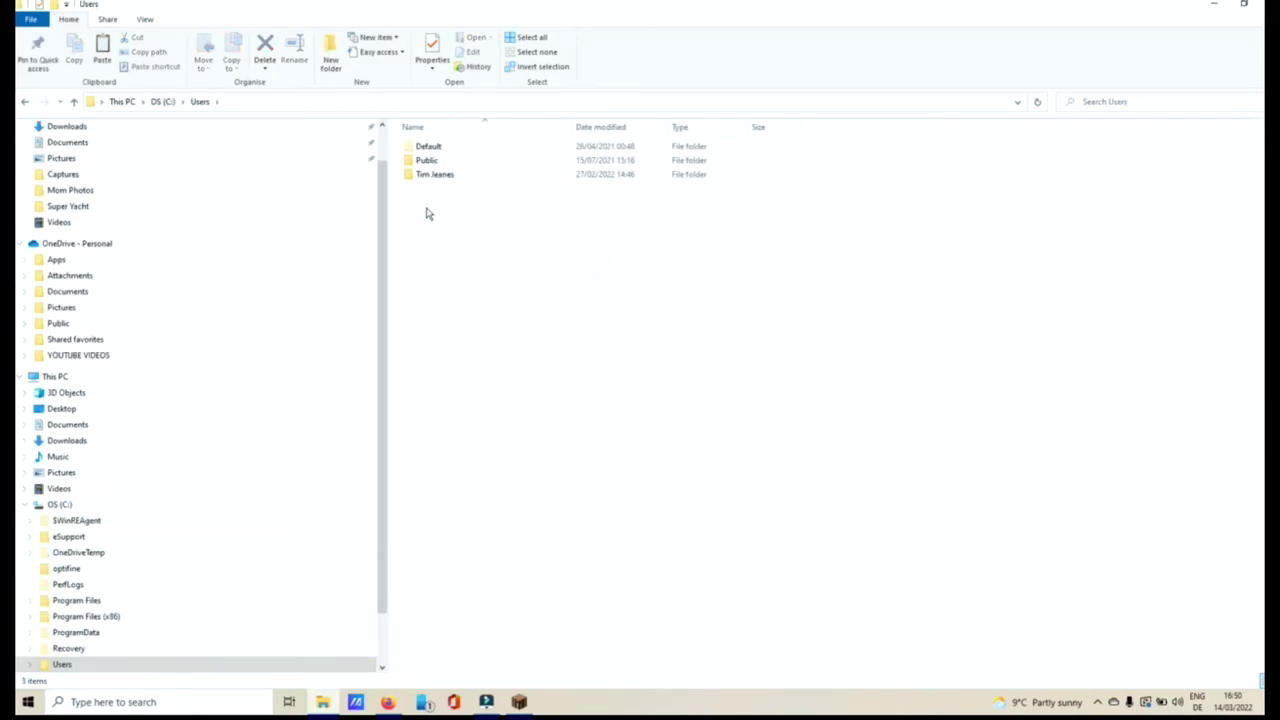
{"action": "double_click", "coordinate": [436, 175]}
{"action": "left_click", "coordinate": [437, 177]}
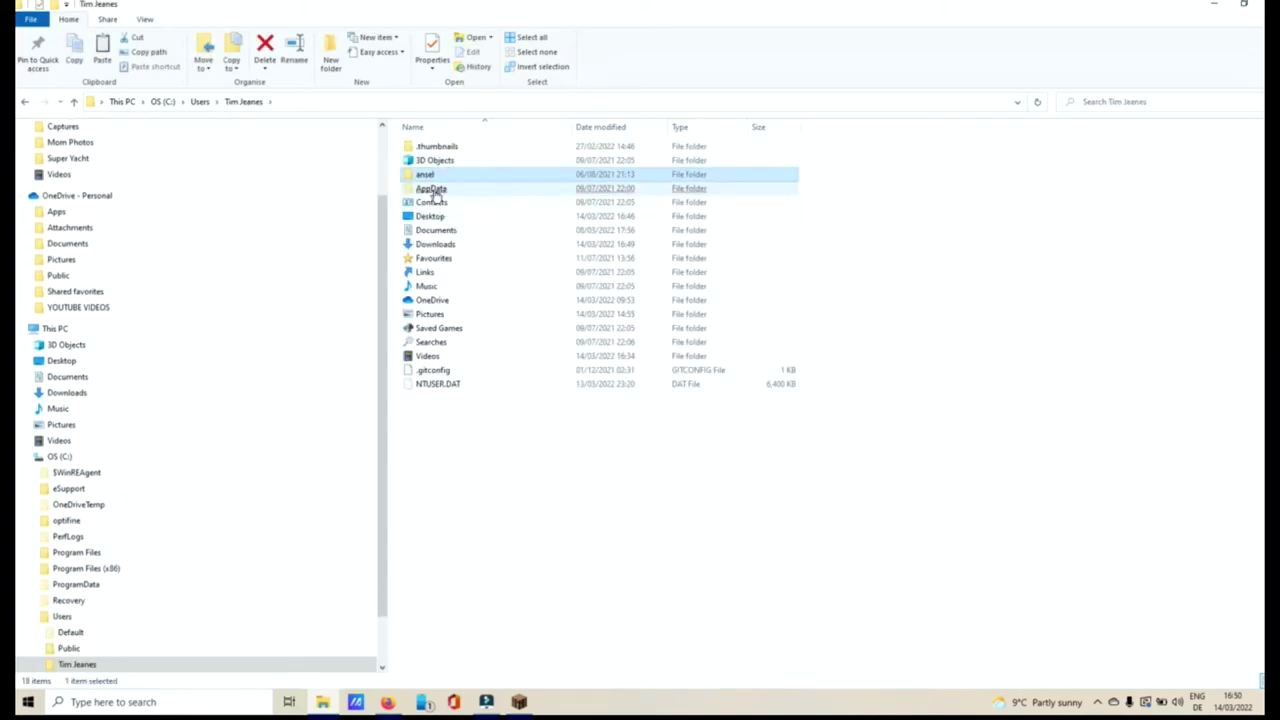
{"action": "double_click", "coordinate": [435, 190]}
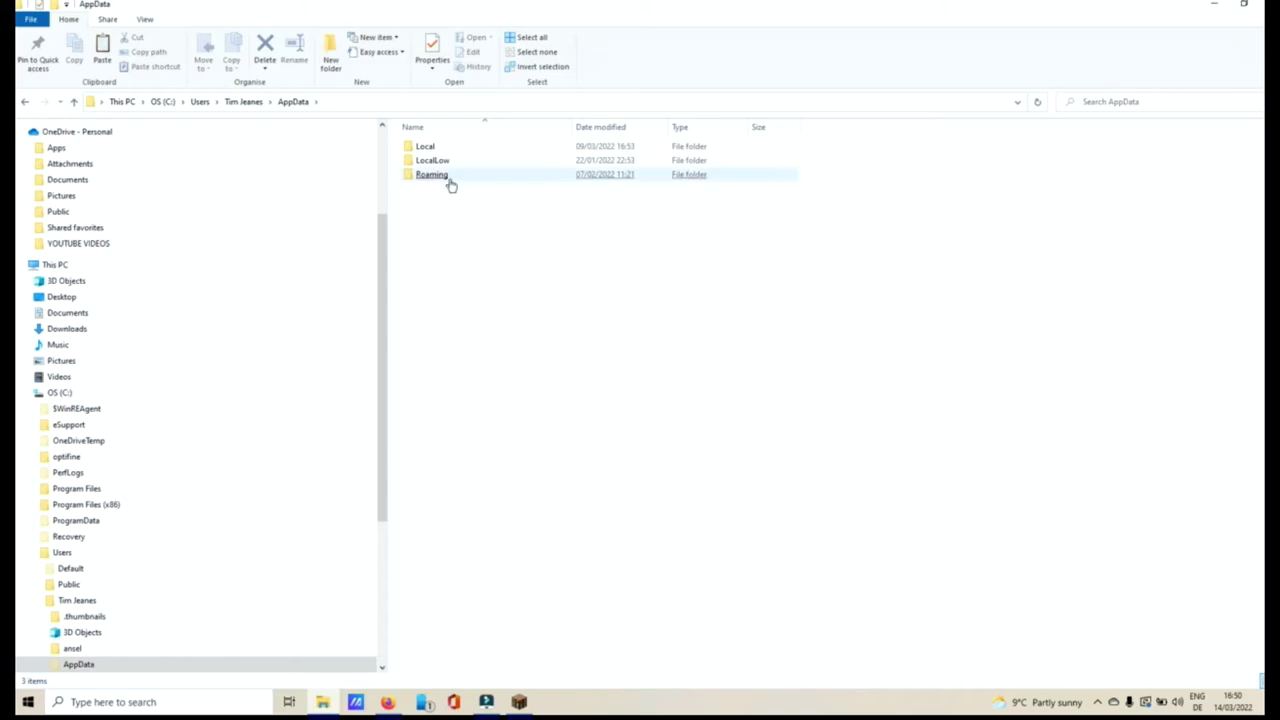
{"action": "left_click", "coordinate": [441, 178]}
{"action": "double_click", "coordinate": [441, 177]}
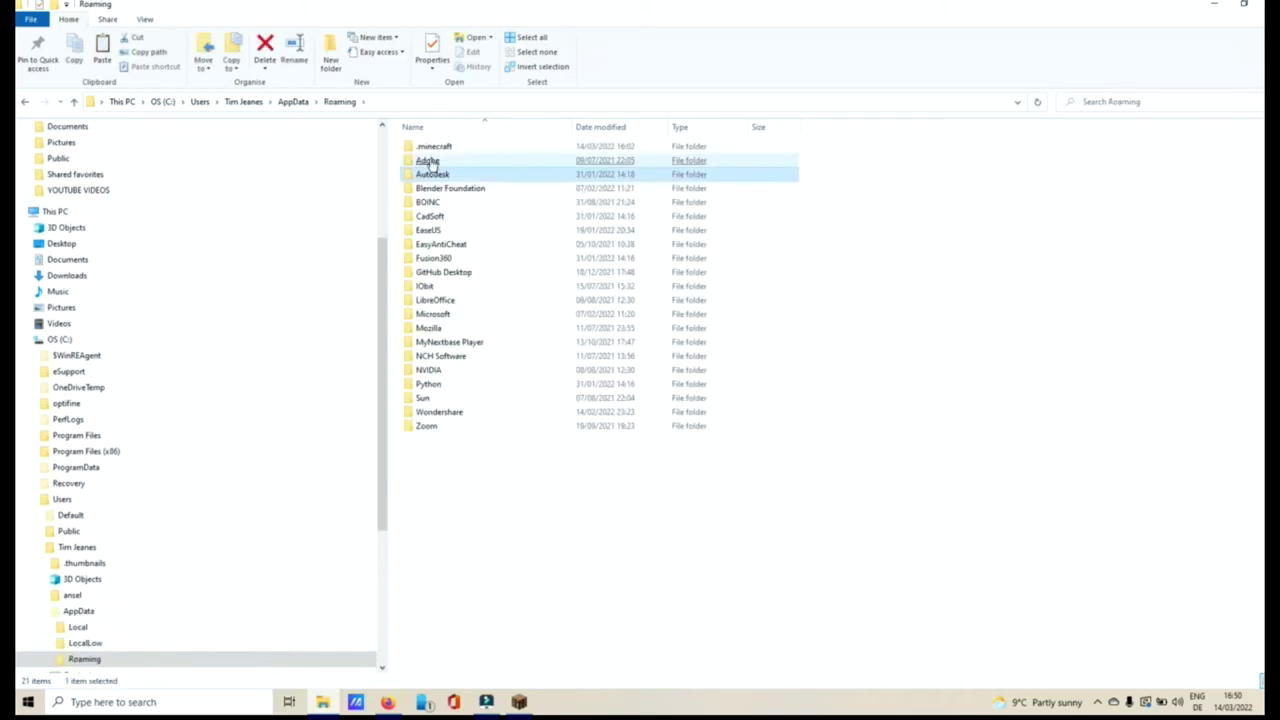
{"action": "double_click", "coordinate": [438, 150]}
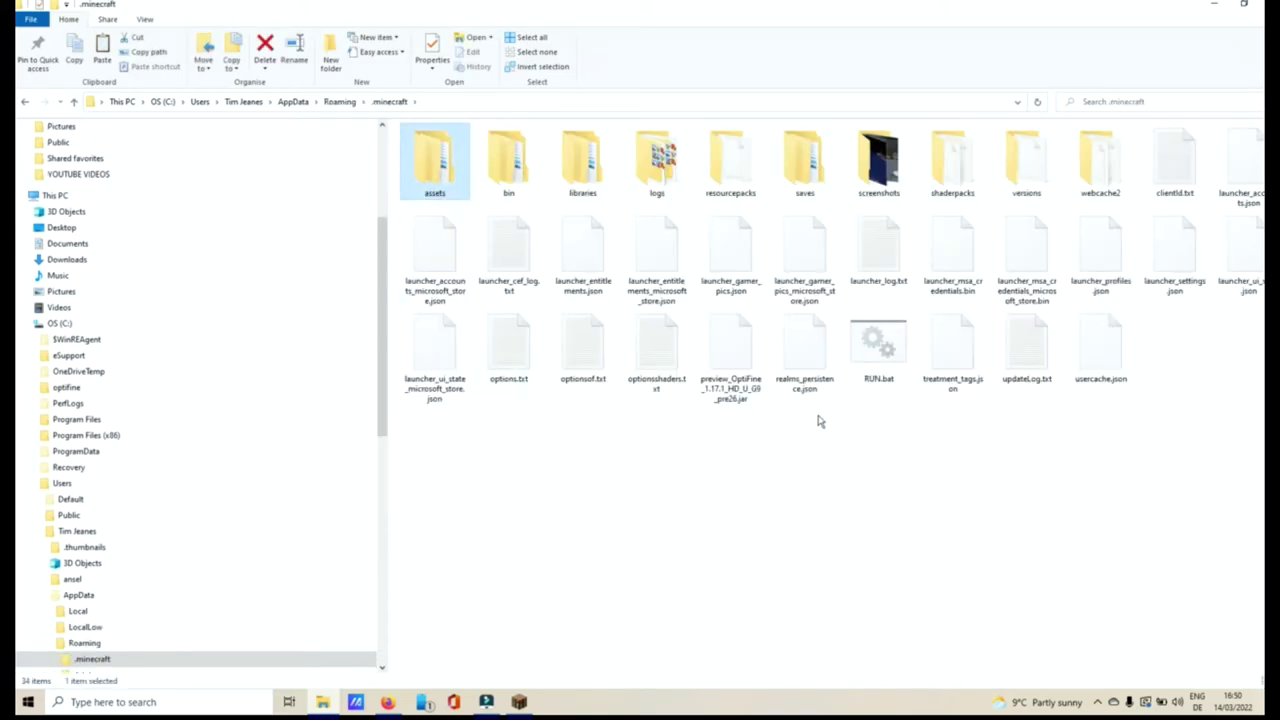
Step: Open the data folder of the personal Trial world inside the saves folder
{"action": "double_click", "coordinate": [824, 188]}
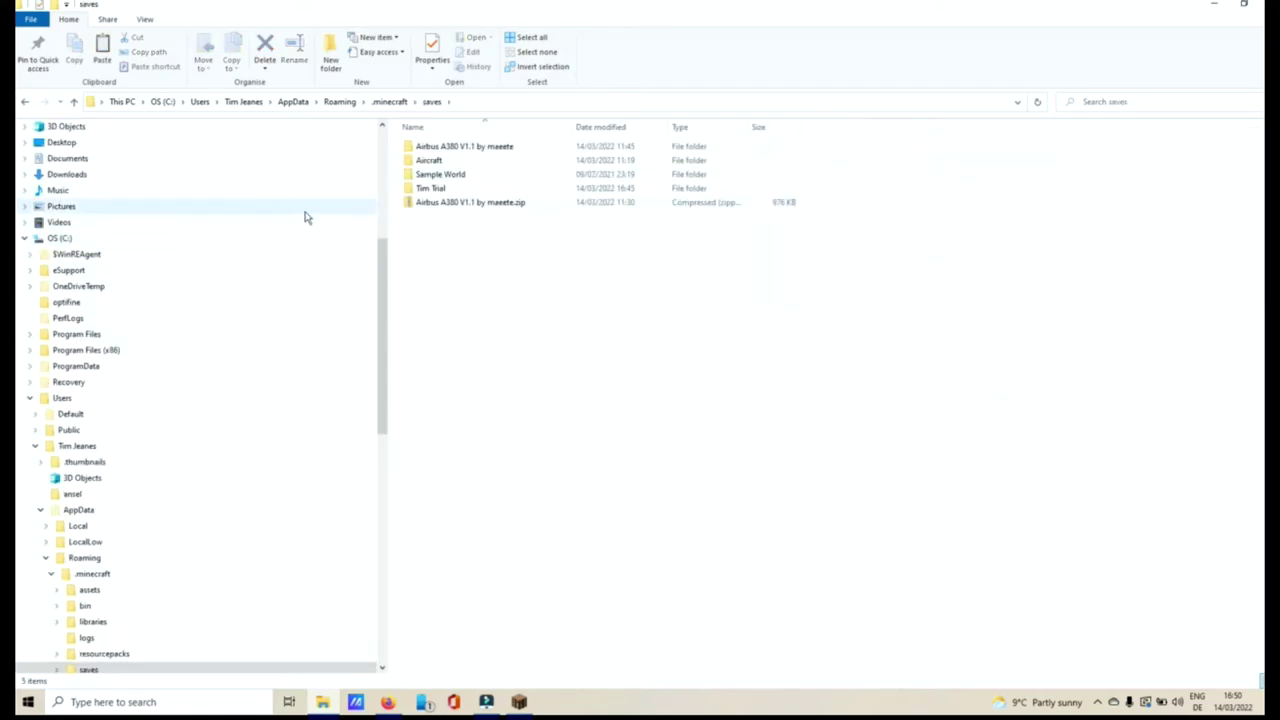
{"action": "left_click", "coordinate": [432, 193]}
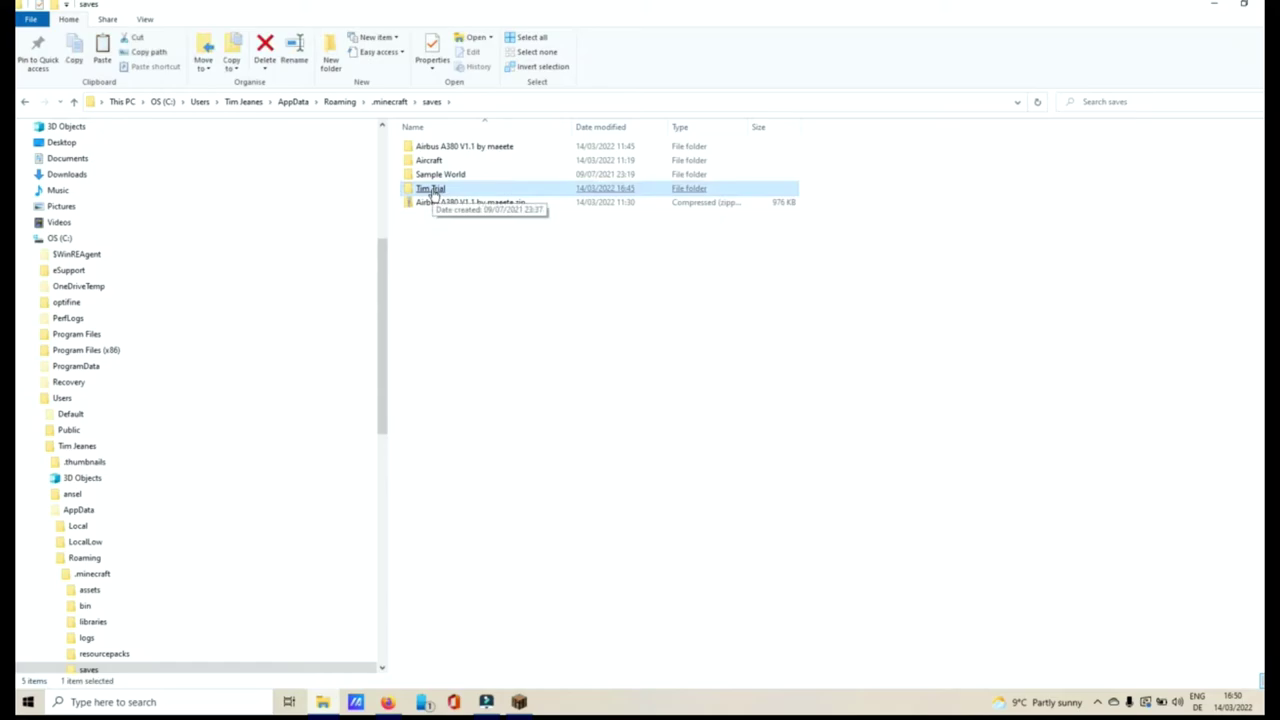
{"action": "double_click", "coordinate": [432, 193]}
{"action": "left_click", "coordinate": [432, 193]}
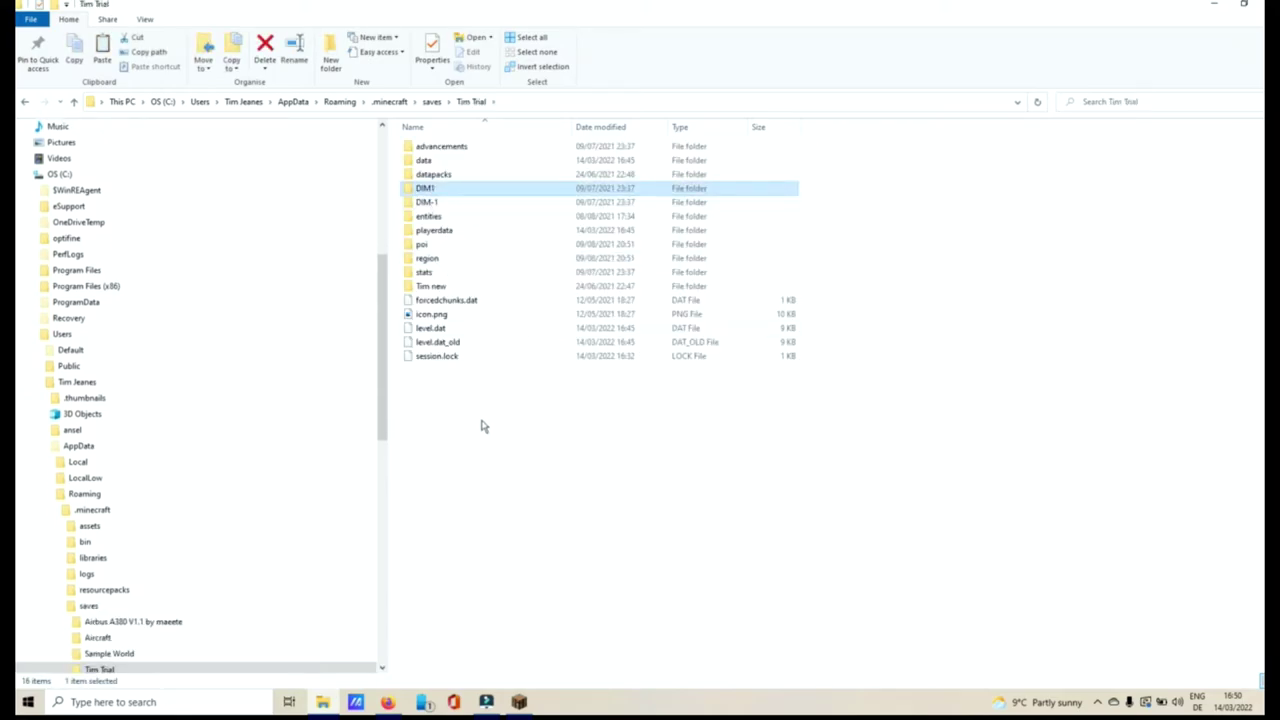
{"action": "double_click", "coordinate": [423, 163]}
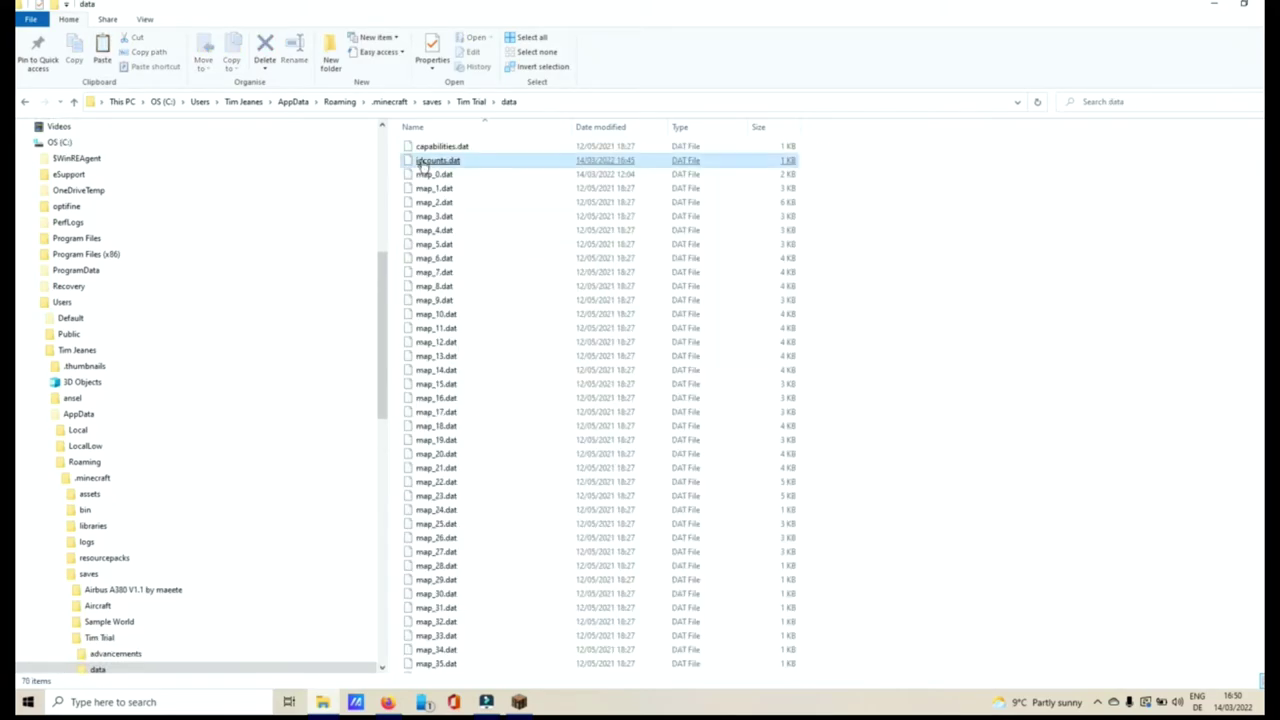
Step: Paste the cut map_60.dat into the world's data folder, replacing the existing file of that name
{"action": "left_click", "coordinate": [423, 163]}
{"action": "scroll", "coordinate": [474, 388], "scroll_direction": "down", "scroll_amount": 7}
{"action": "scroll", "coordinate": [474, 388], "scroll_direction": "down", "scroll_amount": 3}
{"action": "left_click", "coordinate": [474, 388]}
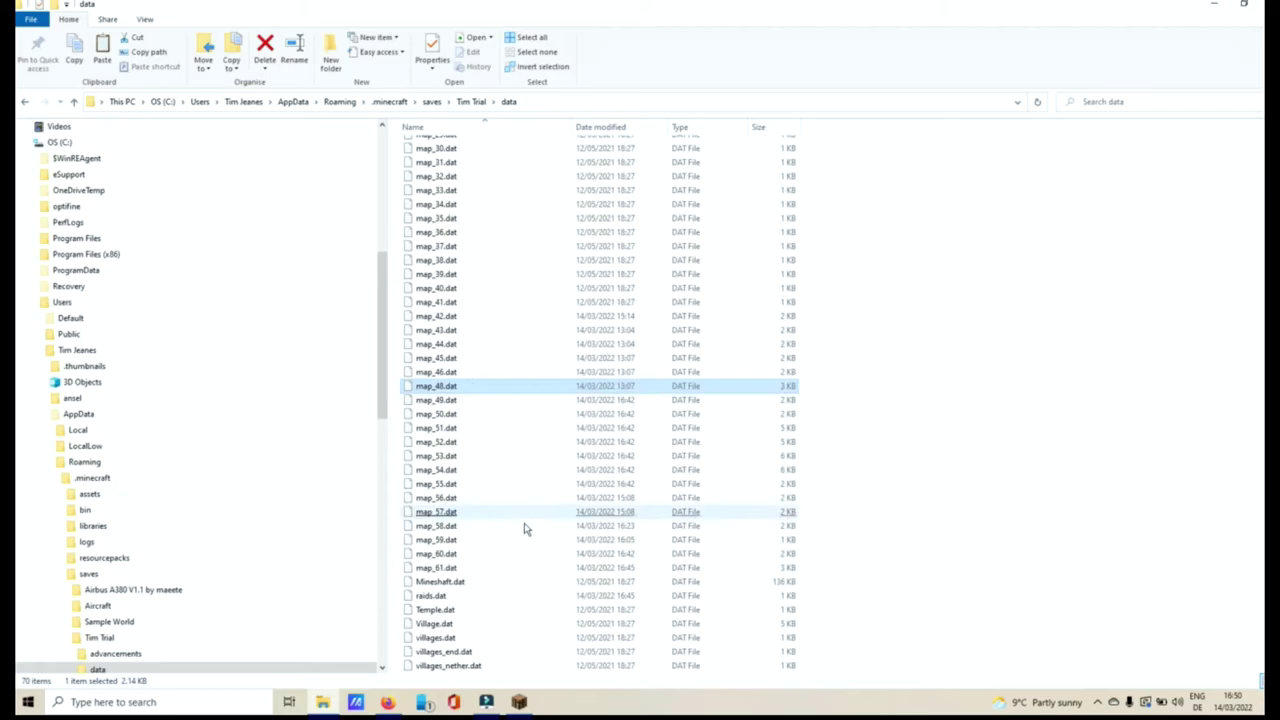
{"action": "left_click", "coordinate": [452, 567]}
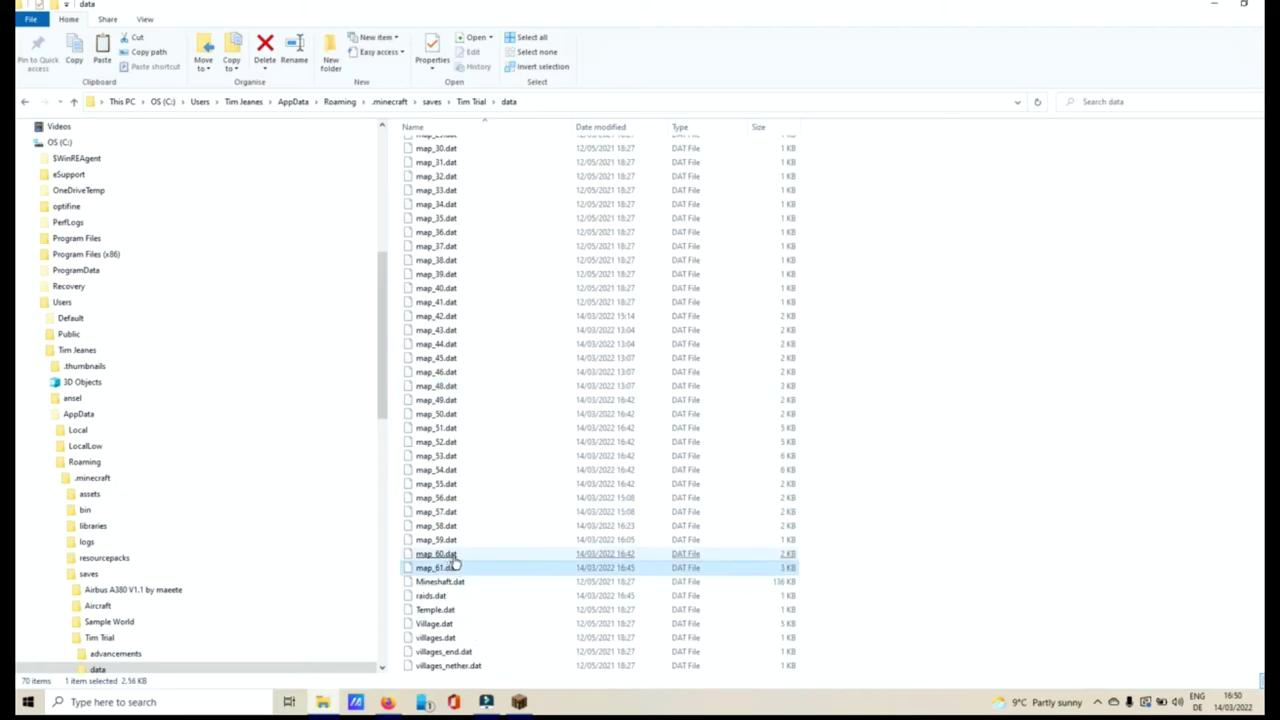
{"action": "left_click", "coordinate": [458, 555]}
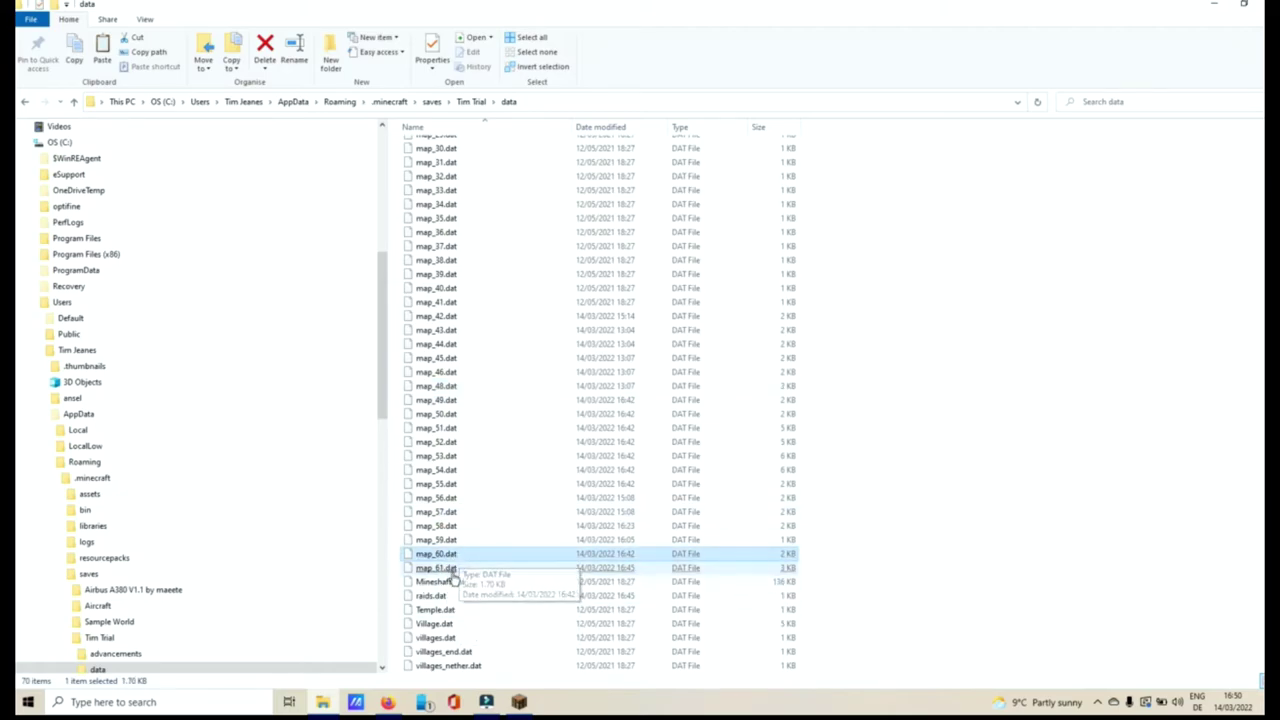
{"action": "left_click", "coordinate": [455, 567]}
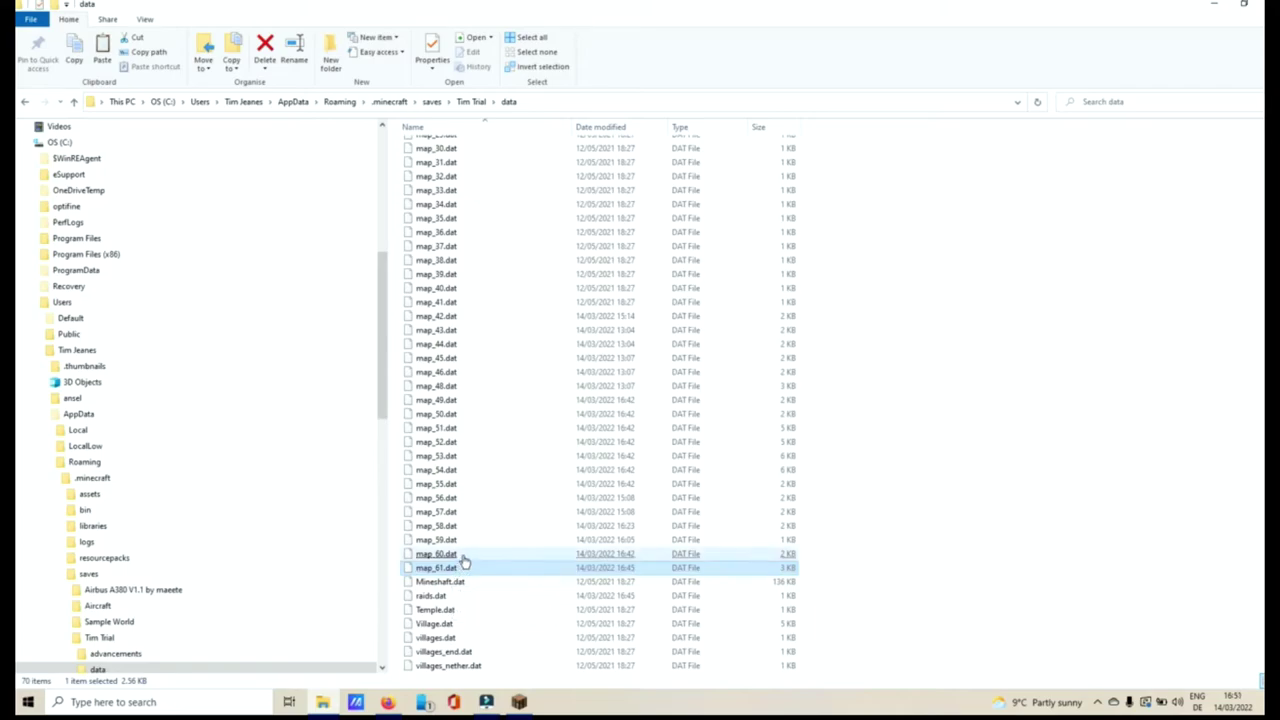
{"action": "left_click", "coordinate": [462, 556]}
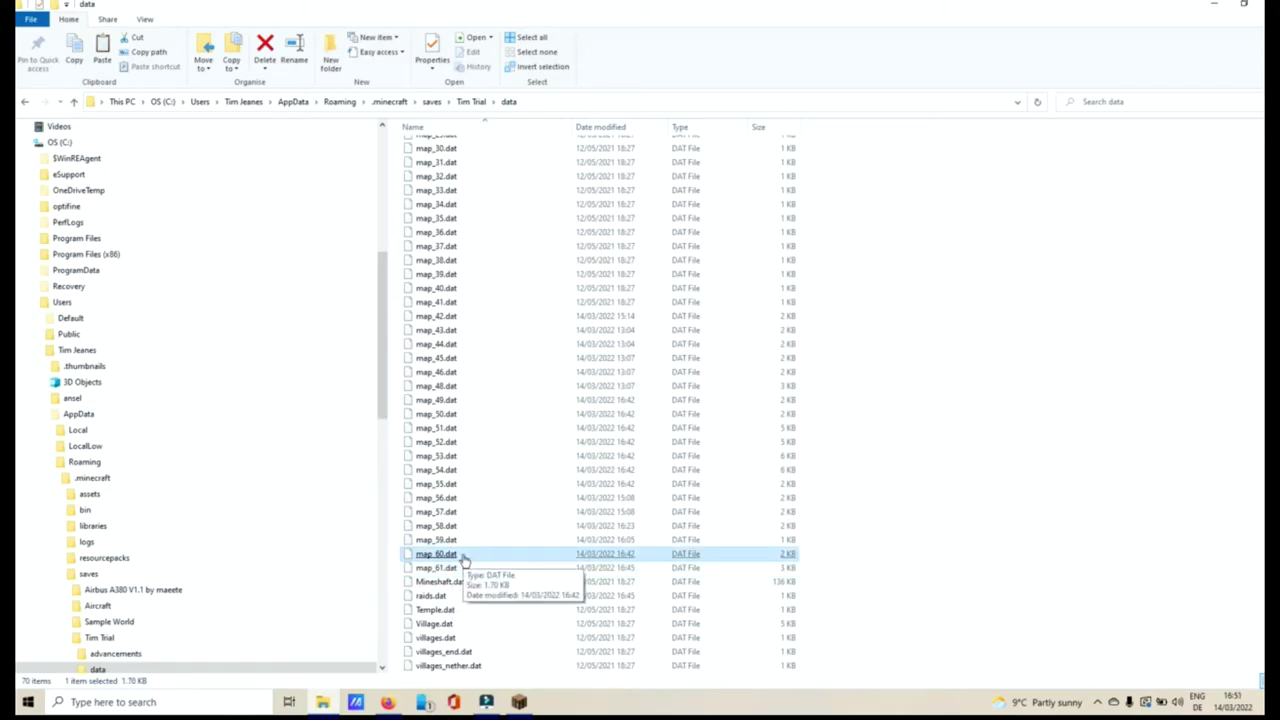
{"action": "right_click", "coordinate": [961, 361]}
{"action": "left_click", "coordinate": [993, 451]}
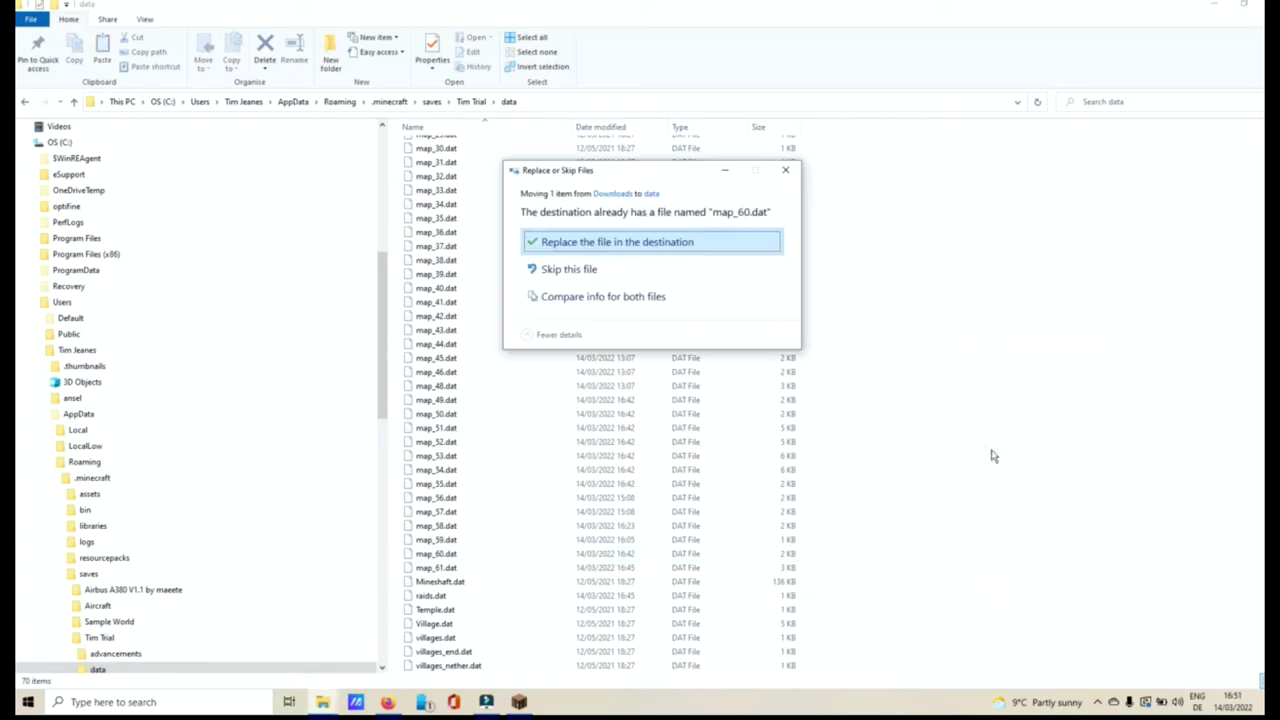
{"action": "left_click", "coordinate": [672, 244]}
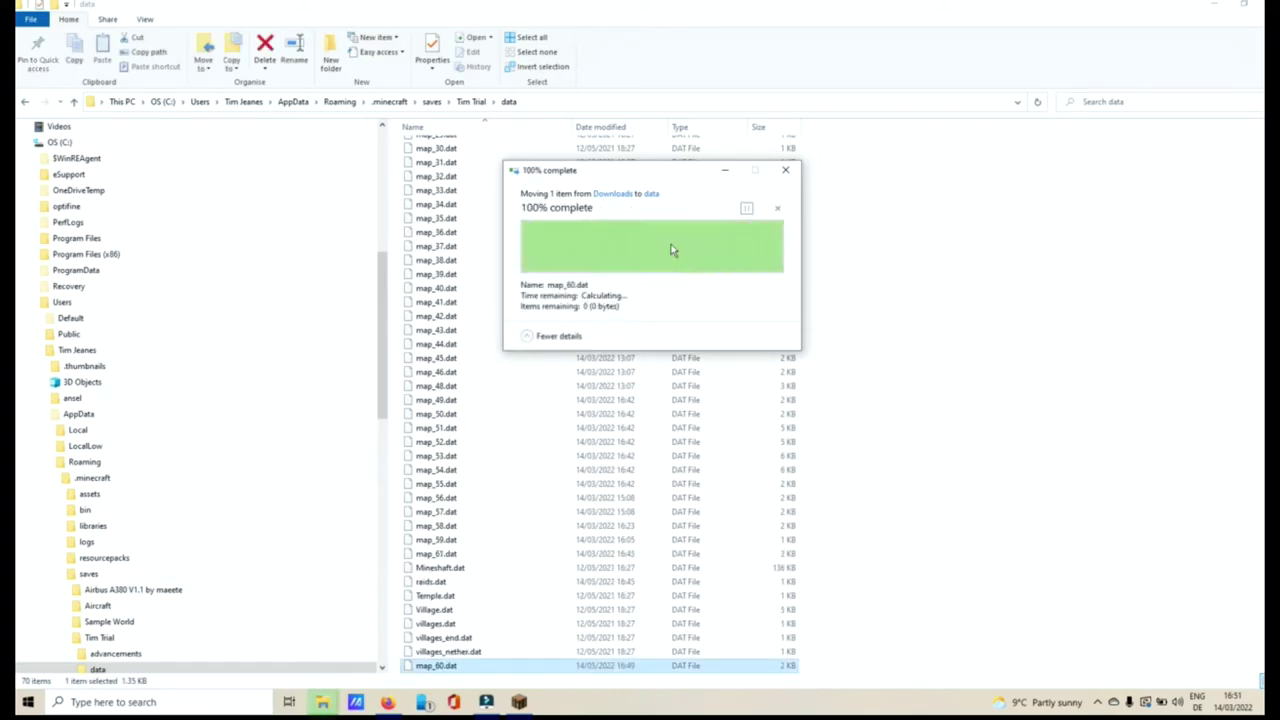
Step: Minimize File Explorer and the browser, switch to Minecraft and load the personal singleplayer world whose map file was replaced
{"action": "left_click", "coordinate": [1214, 4]}
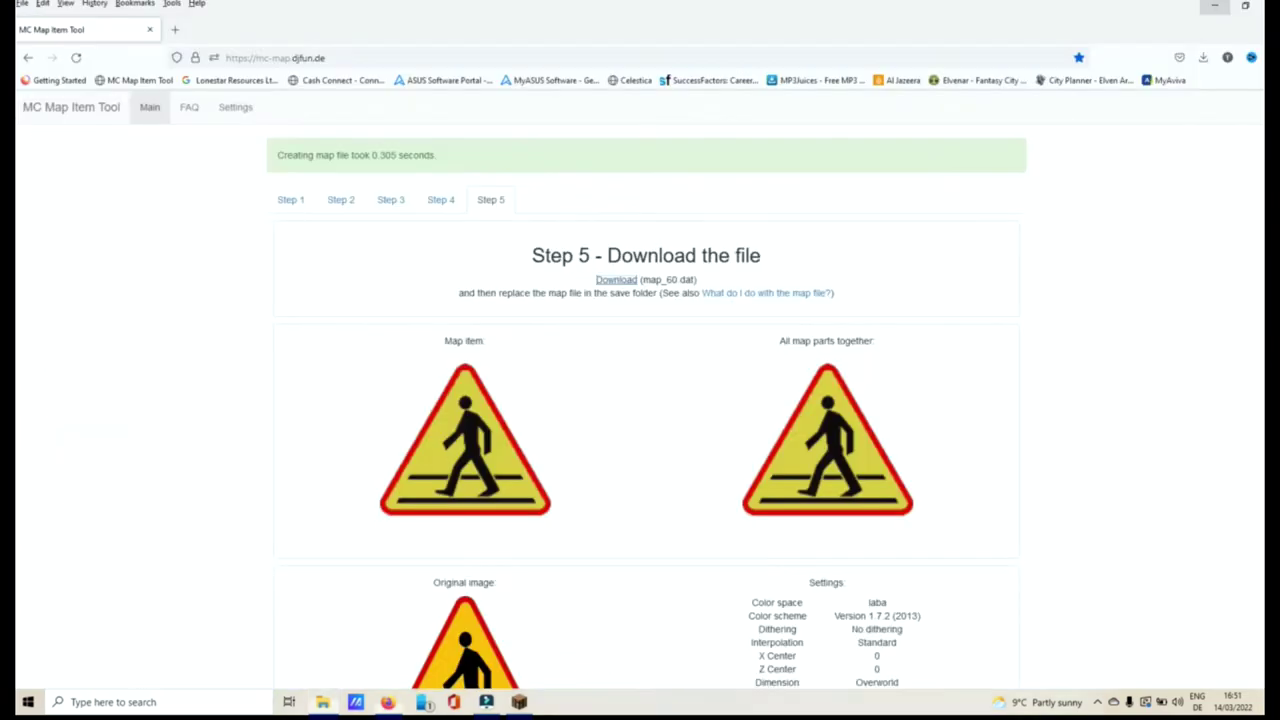
{"action": "left_click", "coordinate": [1214, 4]}
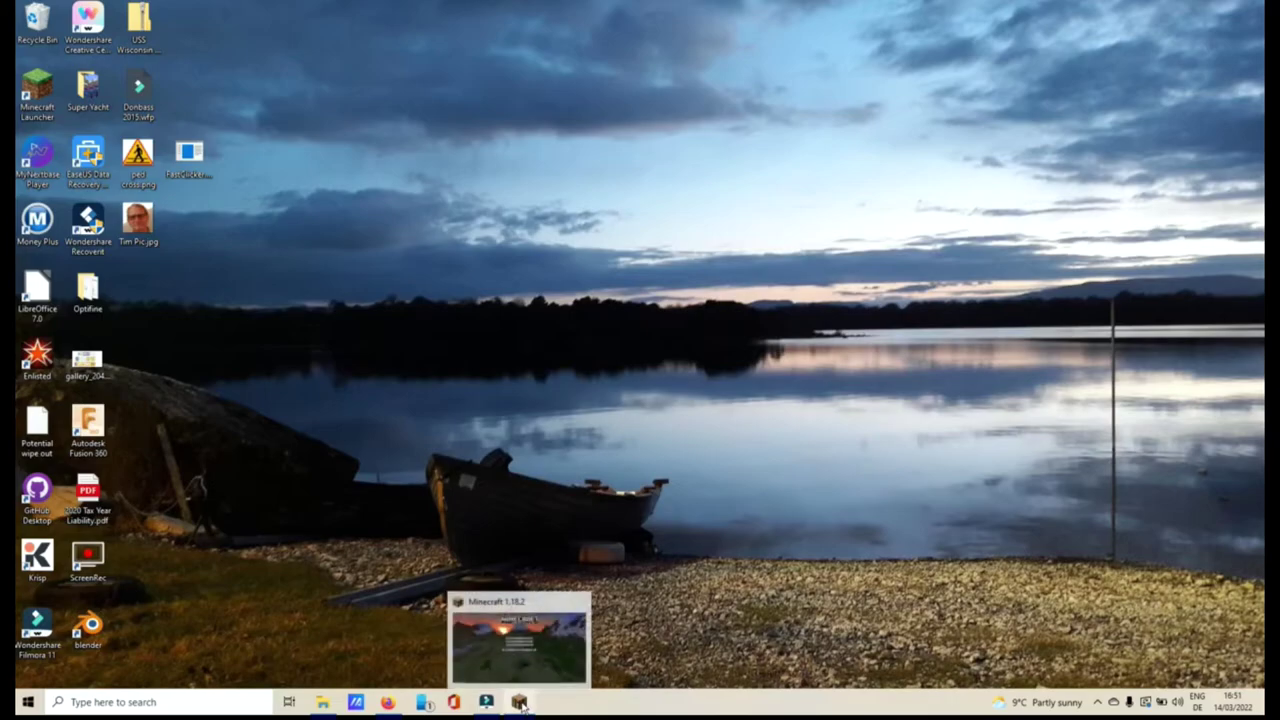
{"action": "left_click", "coordinate": [521, 704]}
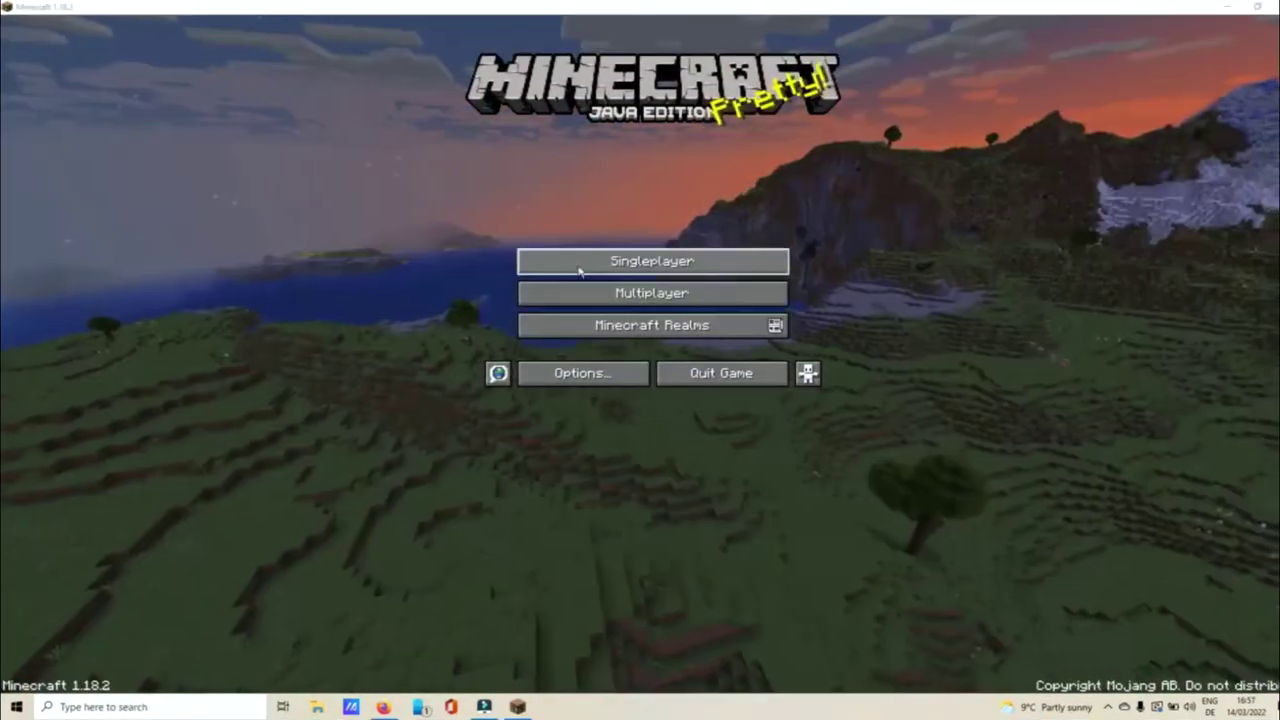
{"action": "left_click", "coordinate": [579, 264]}
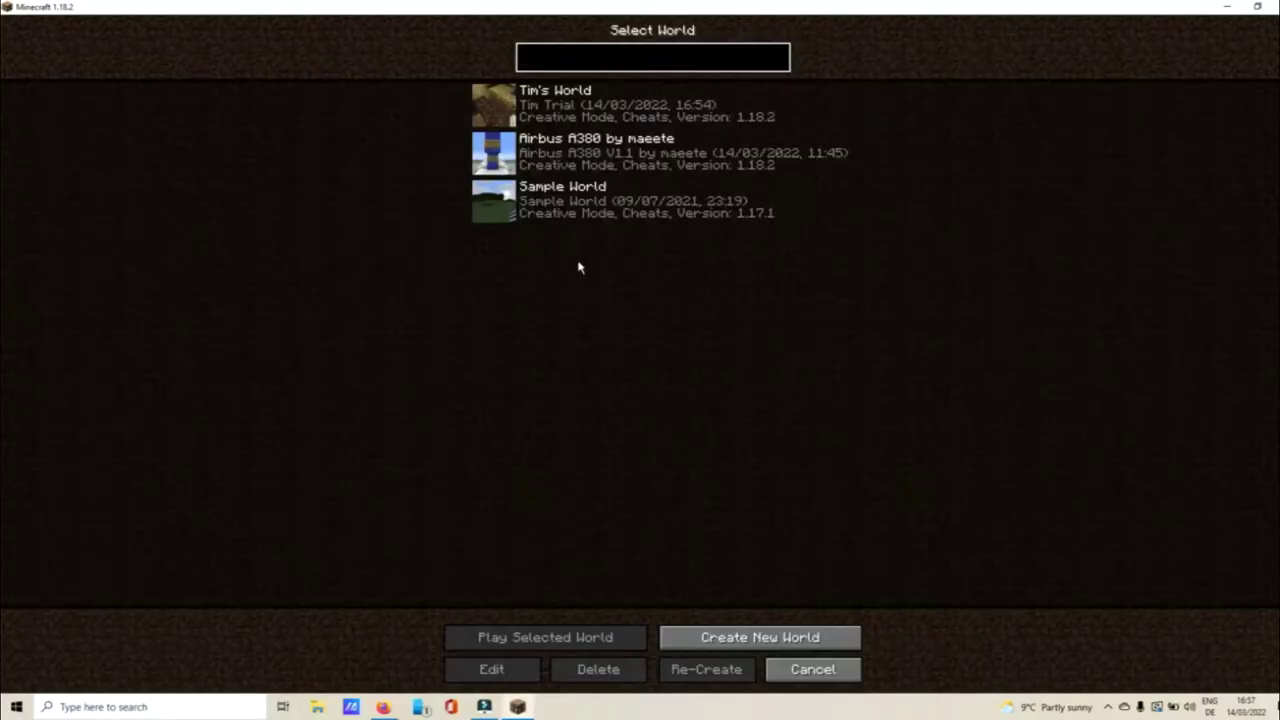
{"action": "left_click", "coordinate": [573, 105]}
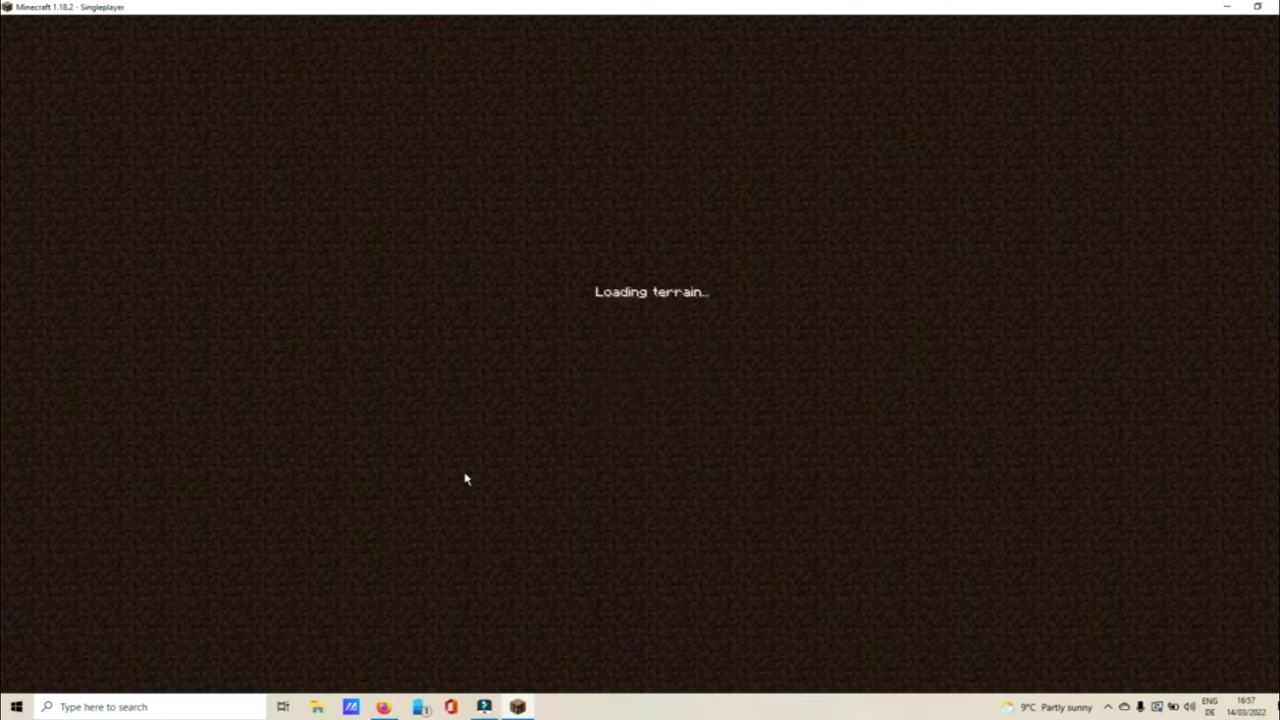
Step: Place the pedestrian crossing map in the empty item frame on the roadside sign post
{"action": "scroll", "coordinate": [640, 360], "scroll_direction": "down", "scroll_amount": 1}
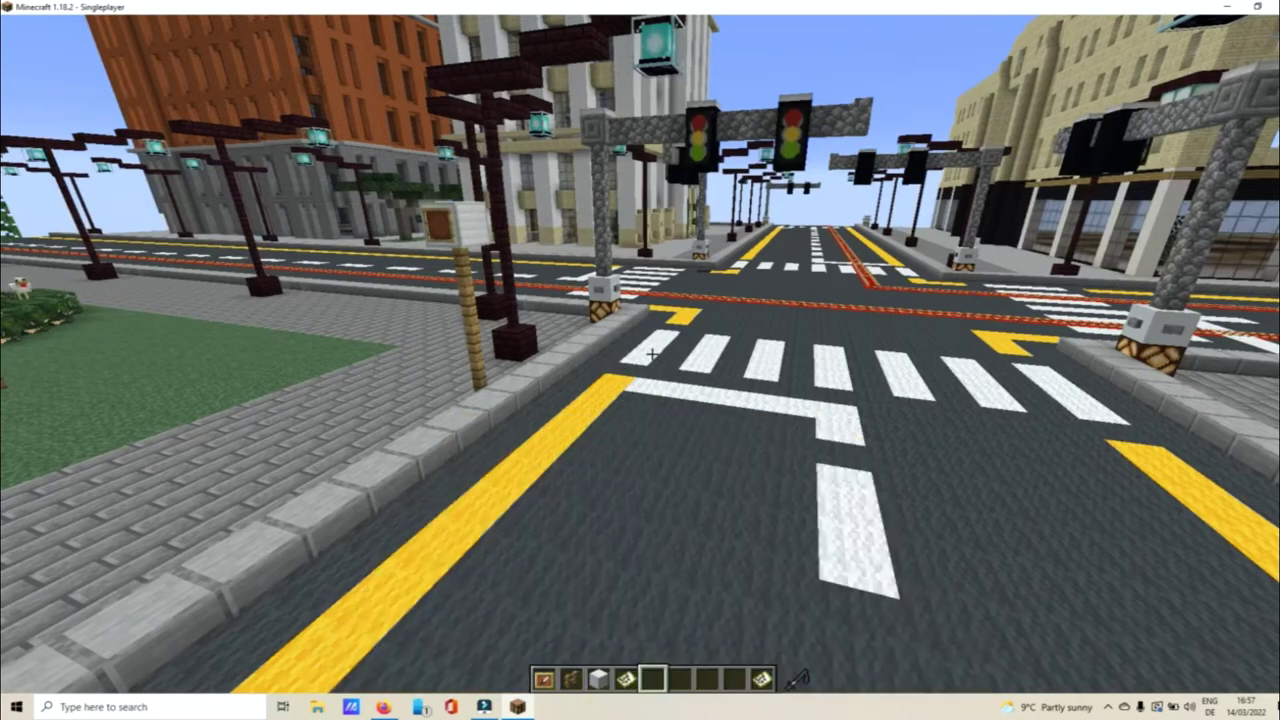
{"action": "scroll", "coordinate": [640, 360], "scroll_direction": "up", "scroll_amount": 2}
{"action": "scroll", "coordinate": [640, 360], "scroll_direction": "down", "scroll_amount": 1}
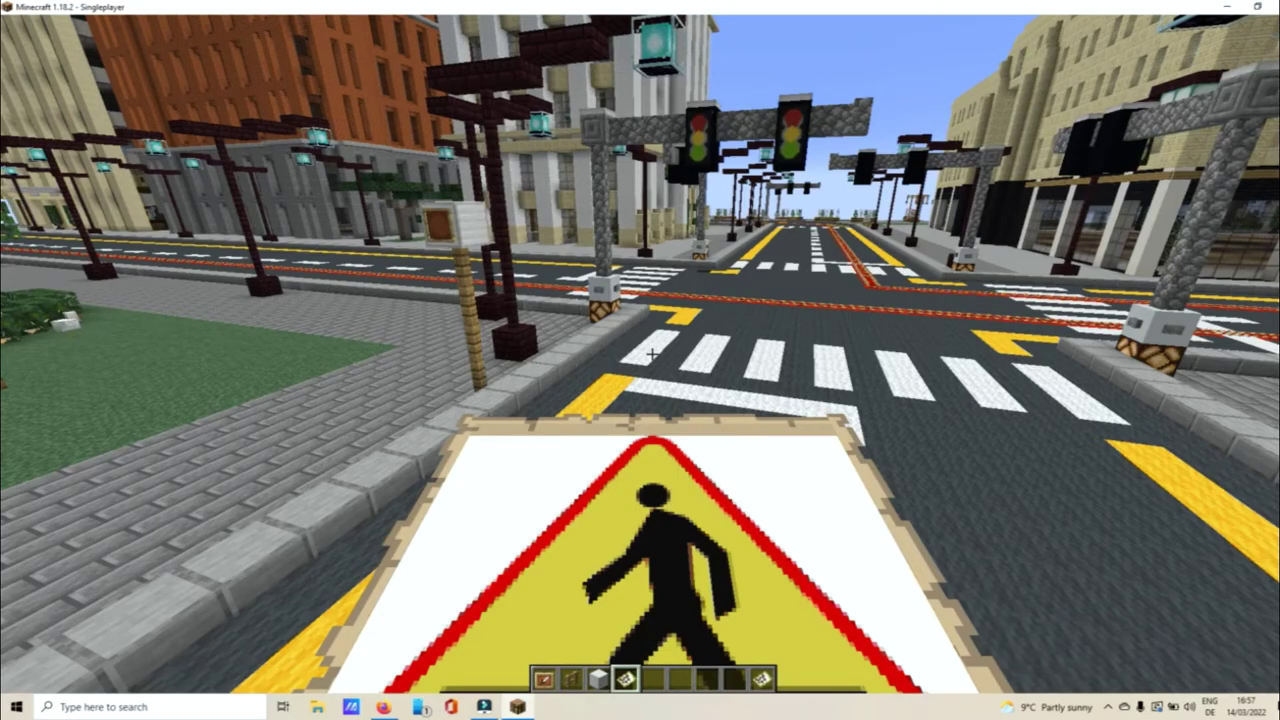
{"action": "key", "text": "w"}
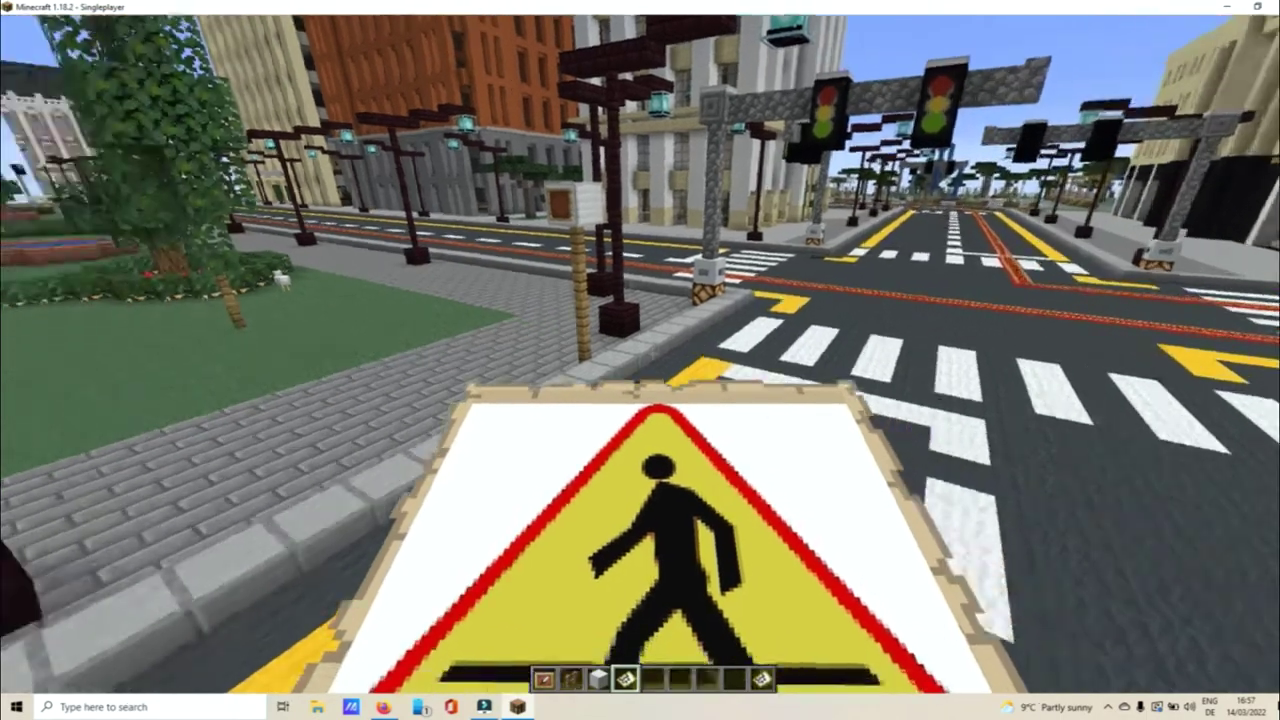
{"action": "key", "text": "w"}
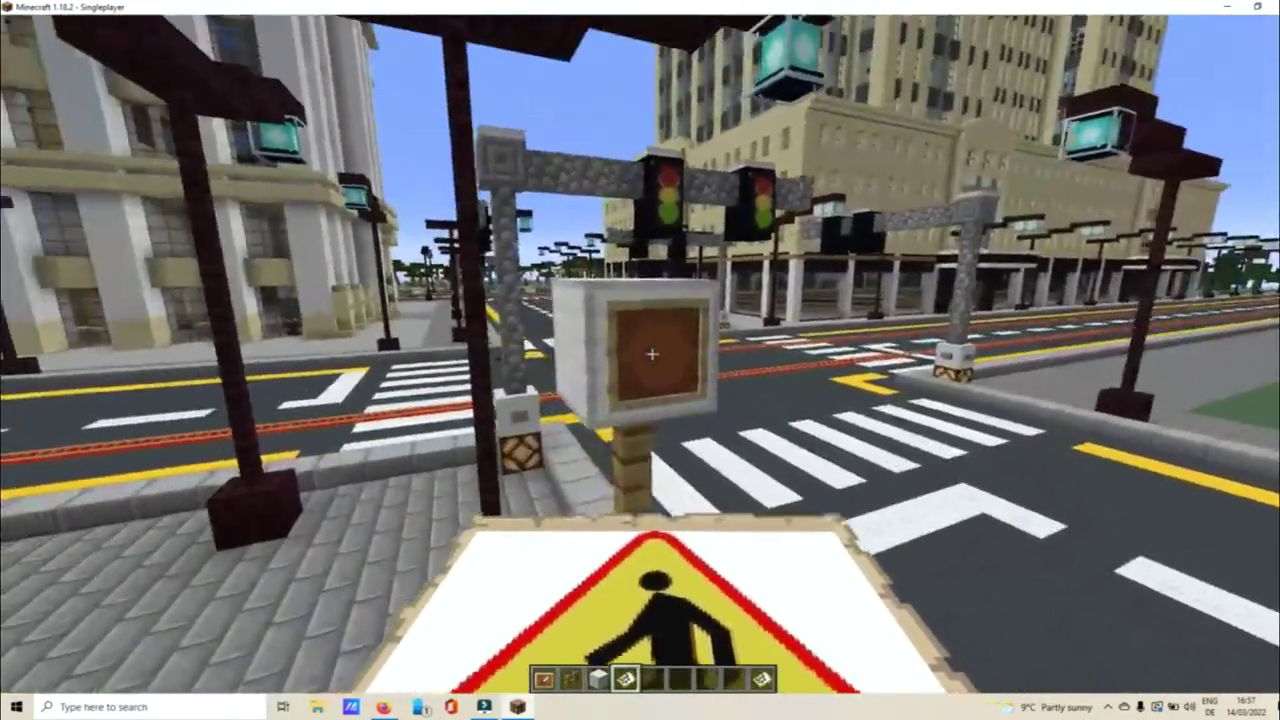
{"action": "right_click", "coordinate": [652, 353]}
{"action": "key", "text": "s"}
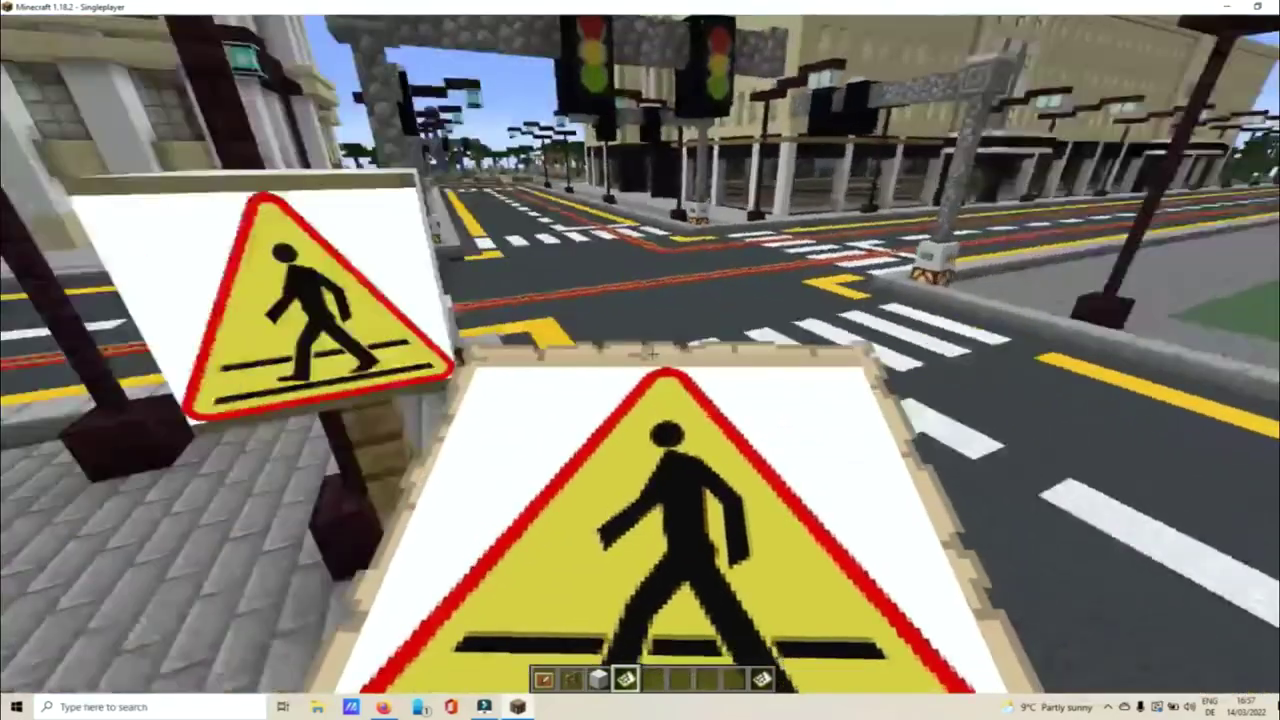
Step: Attach another item frame to the bare adjacent side of the sign post's iron block
{"action": "key", "text": "5"}
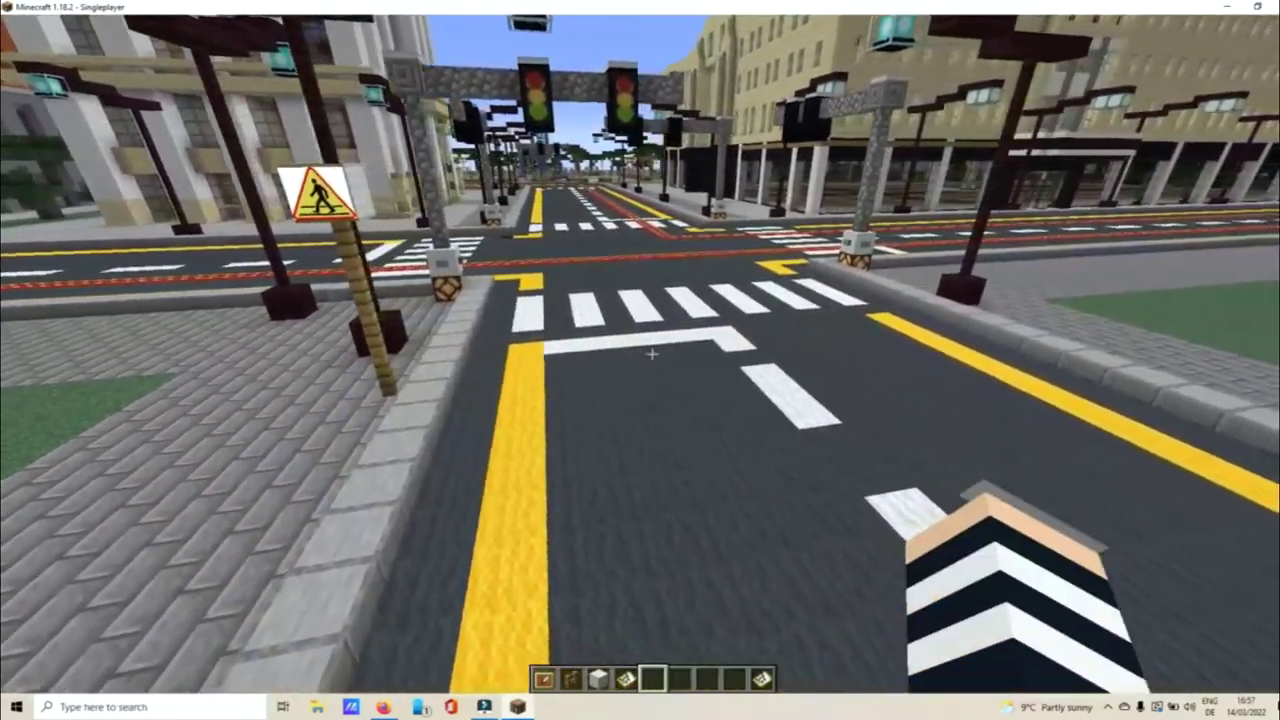
{"action": "key", "text": "w"}
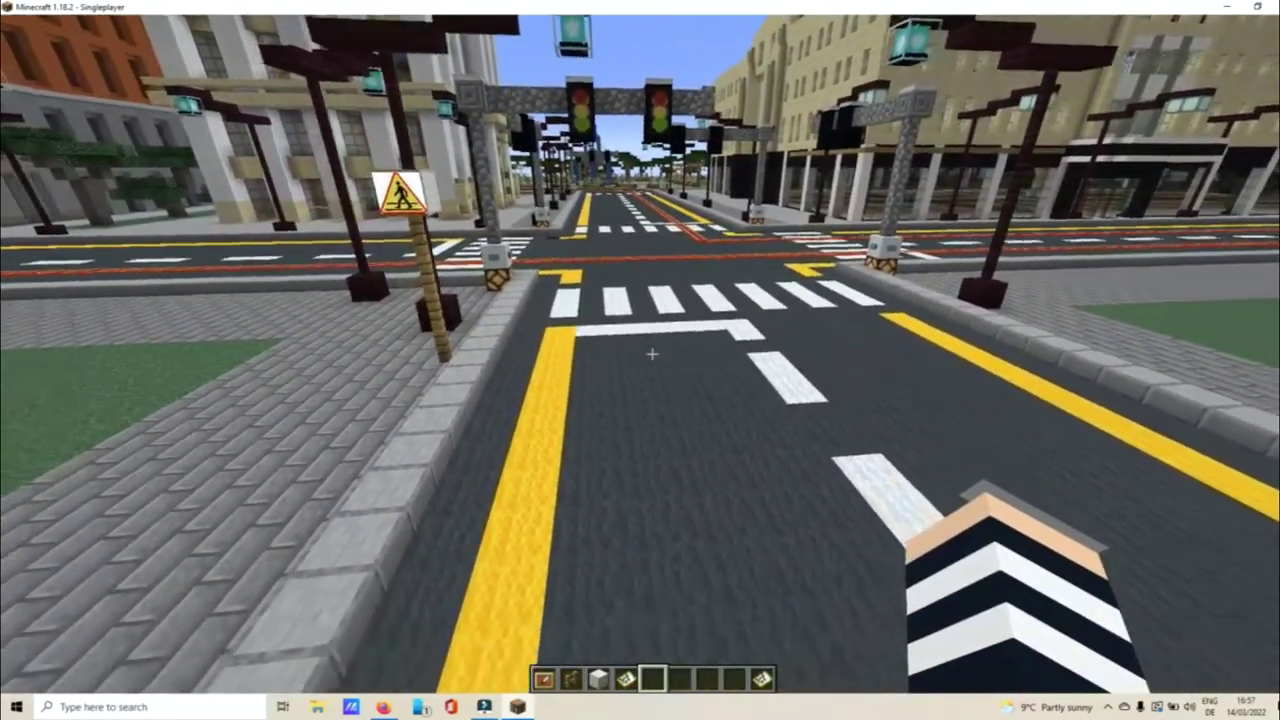
{"action": "key", "text": "3"}
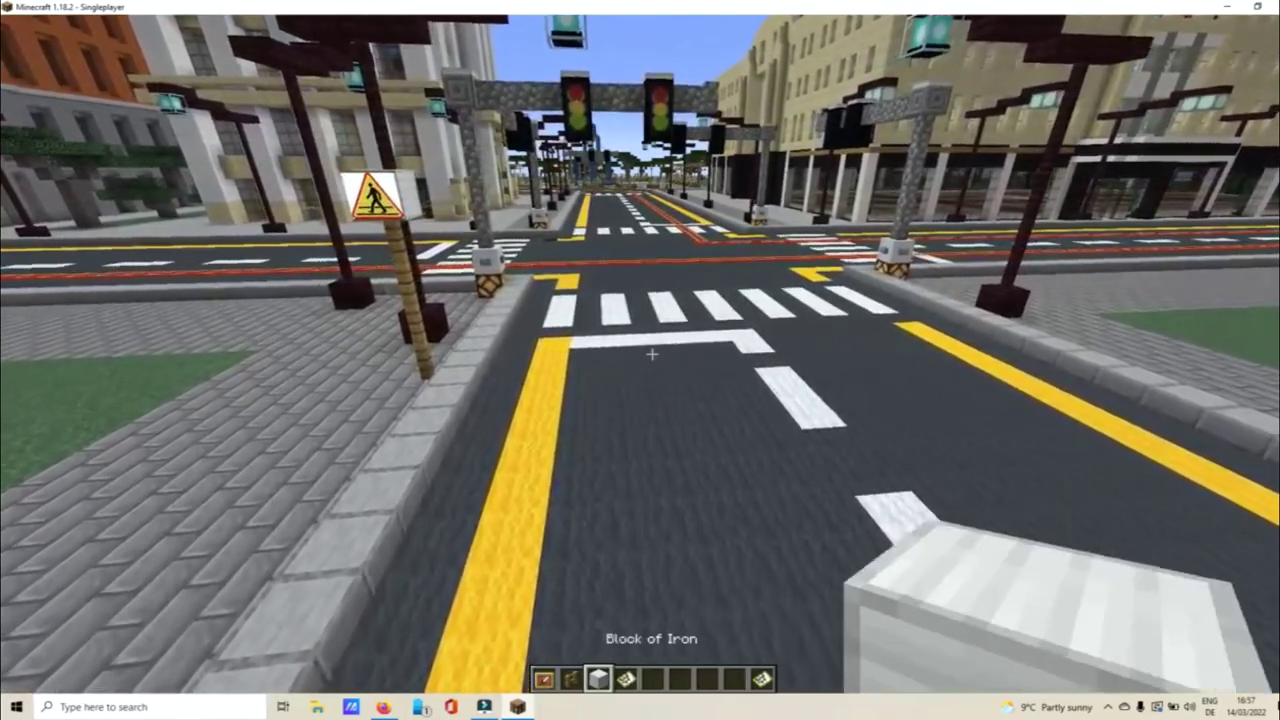
{"action": "key", "text": "w"}
{"action": "key", "text": "2"}
{"action": "key", "text": "1"}
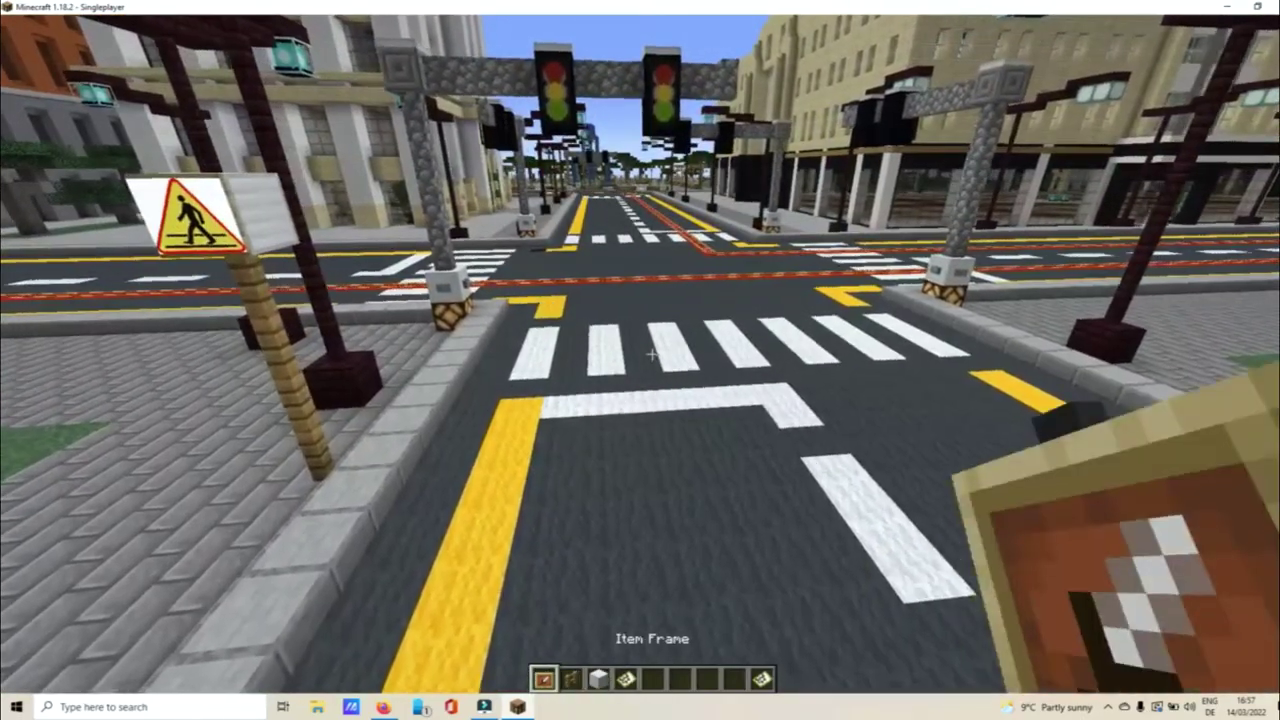
{"action": "key", "text": "a"}
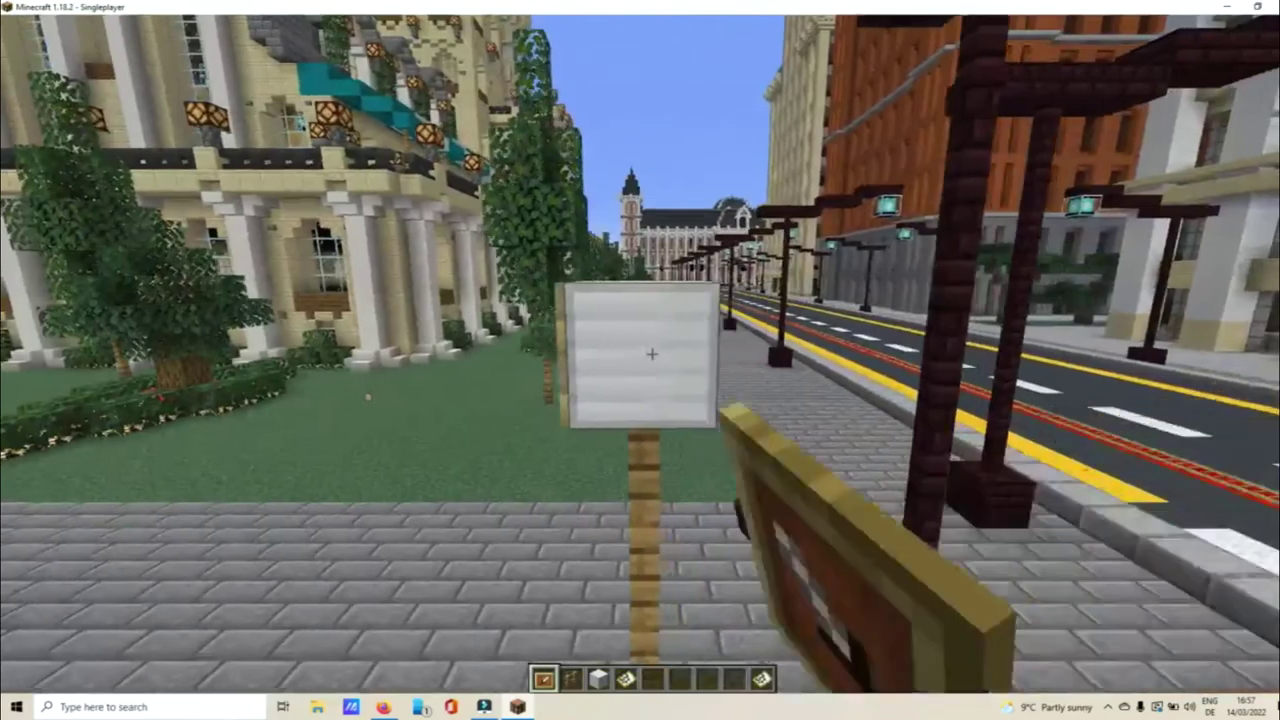
{"action": "right_click", "coordinate": [640, 360]}
Step: Place the portrait map from the last hotbar slot in the new item frame and back away from it
{"action": "key", "text": "5"}
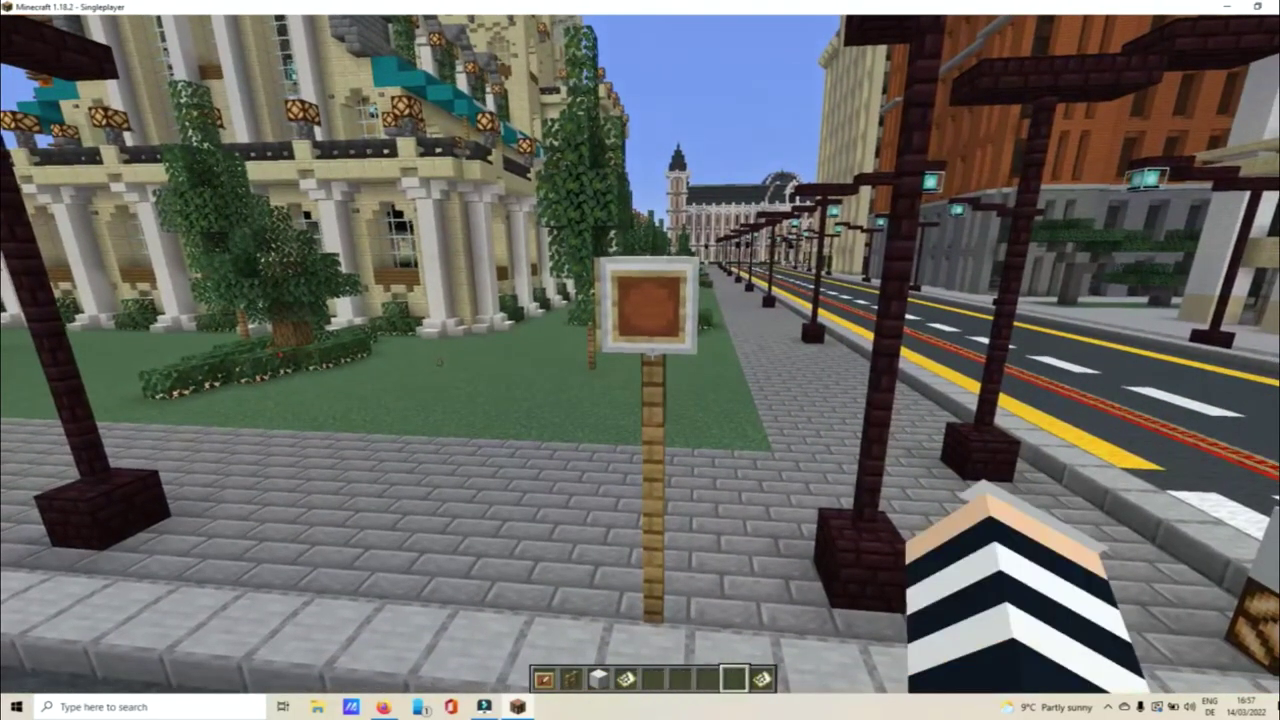
{"action": "key", "text": "w"}
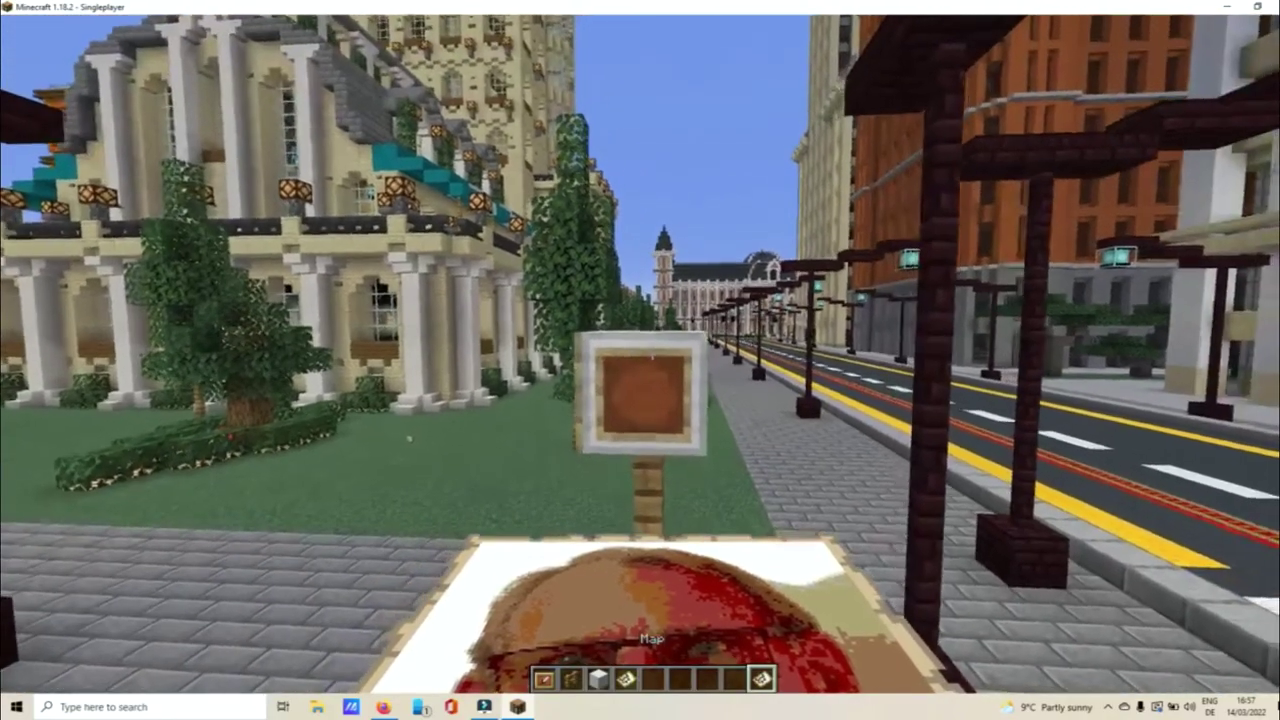
{"action": "right_click", "coordinate": [640, 360]}
{"action": "key", "text": "s"}
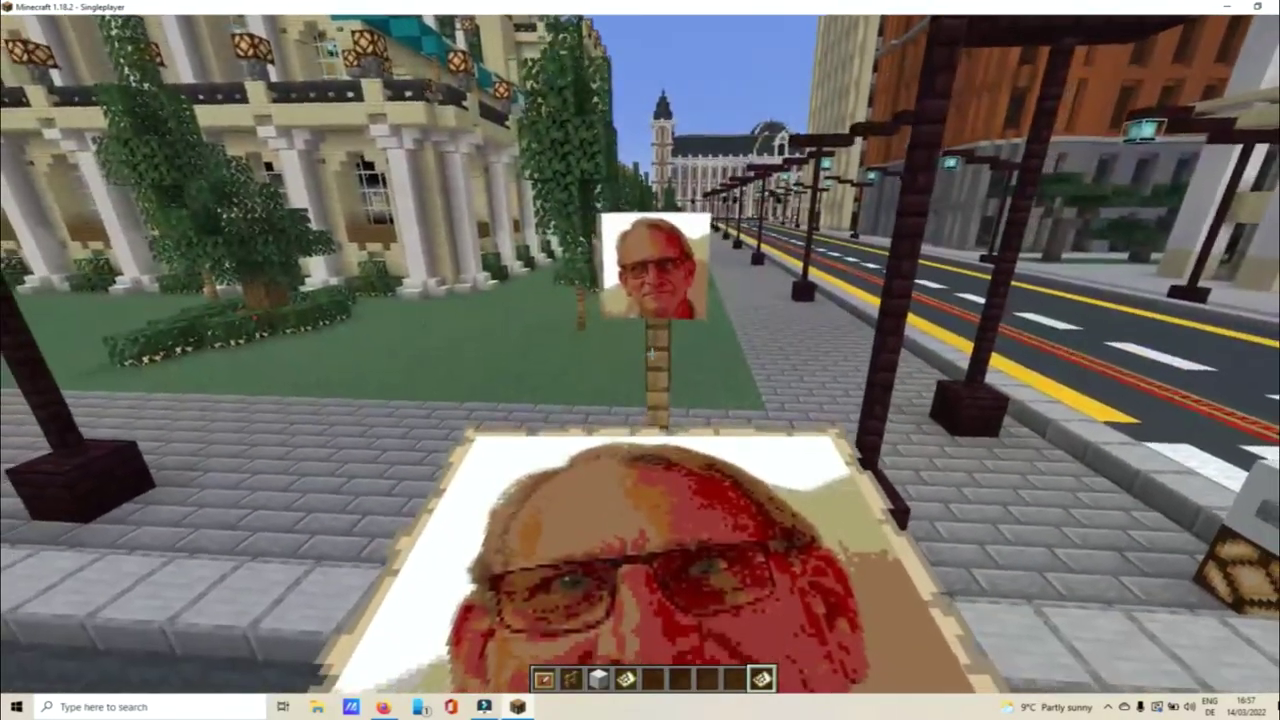
Step: Walk up to the portrait sign and break its iron block and item frames off the oak fence post
{"action": "key", "text": "w"}
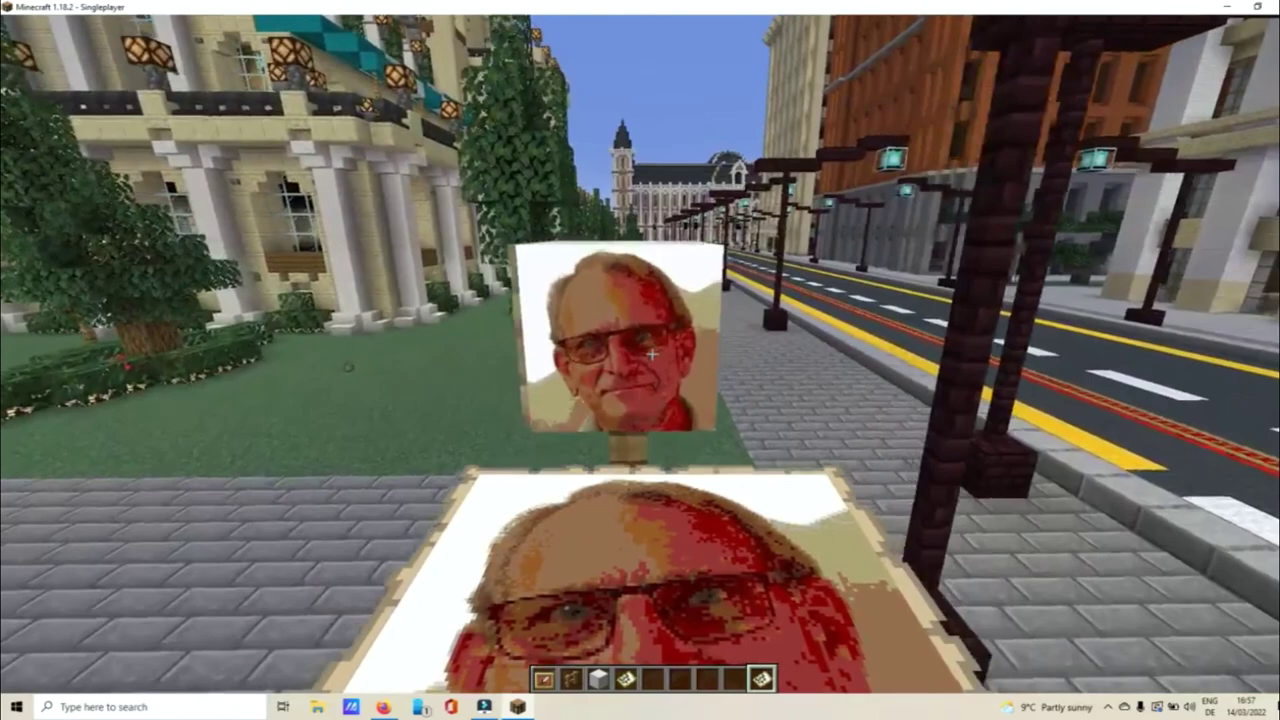
{"action": "left_click", "coordinate": [651, 353]}
{"action": "left_click", "coordinate": [651, 353]}
{"action": "left_click", "coordinate": [651, 353]}
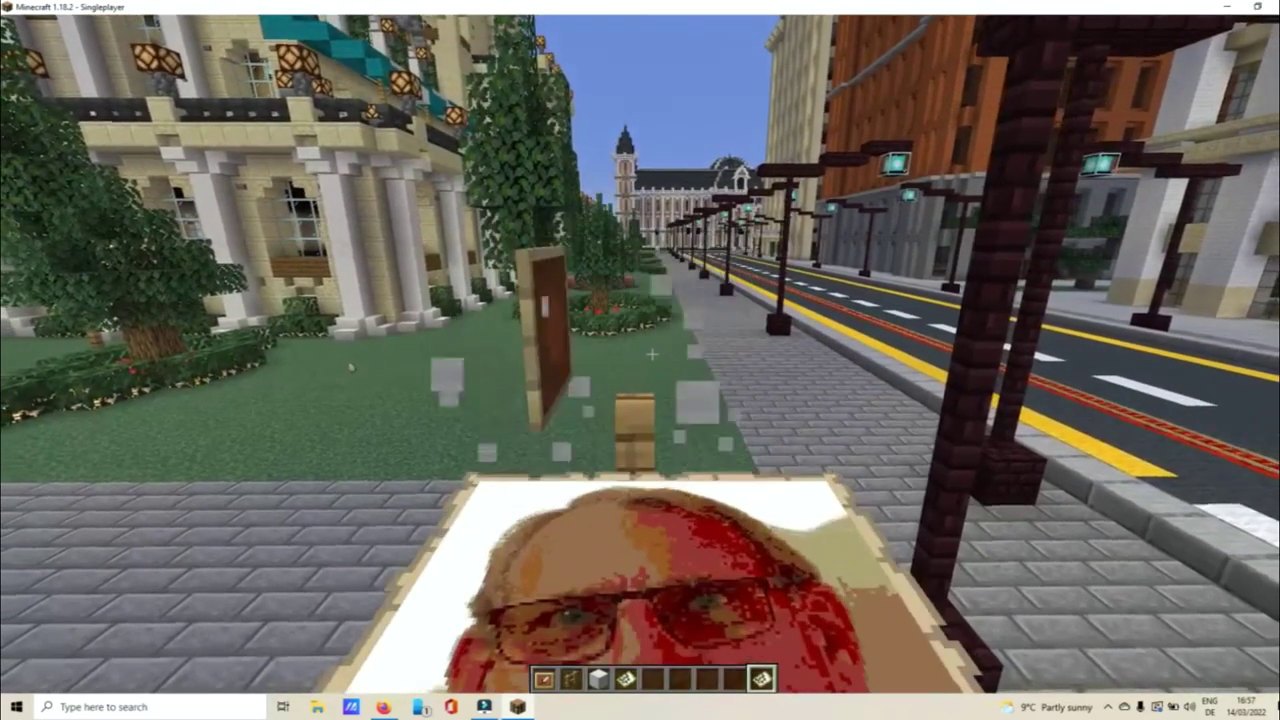
Step: Place a new iron block on top of the fence post and attach an item frame to the side facing approaching traffic
{"action": "scroll", "coordinate": [651, 353], "scroll_direction": "up", "scroll_amount": 2}
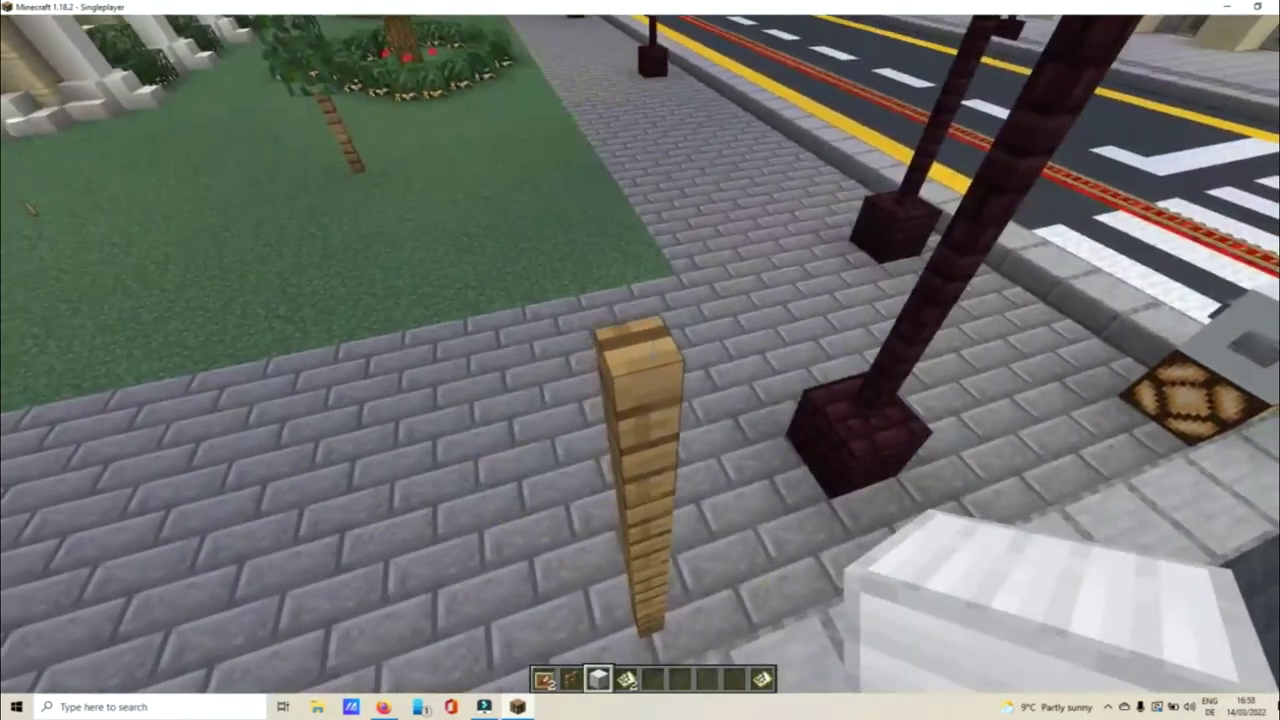
{"action": "right_click", "coordinate": [640, 353]}
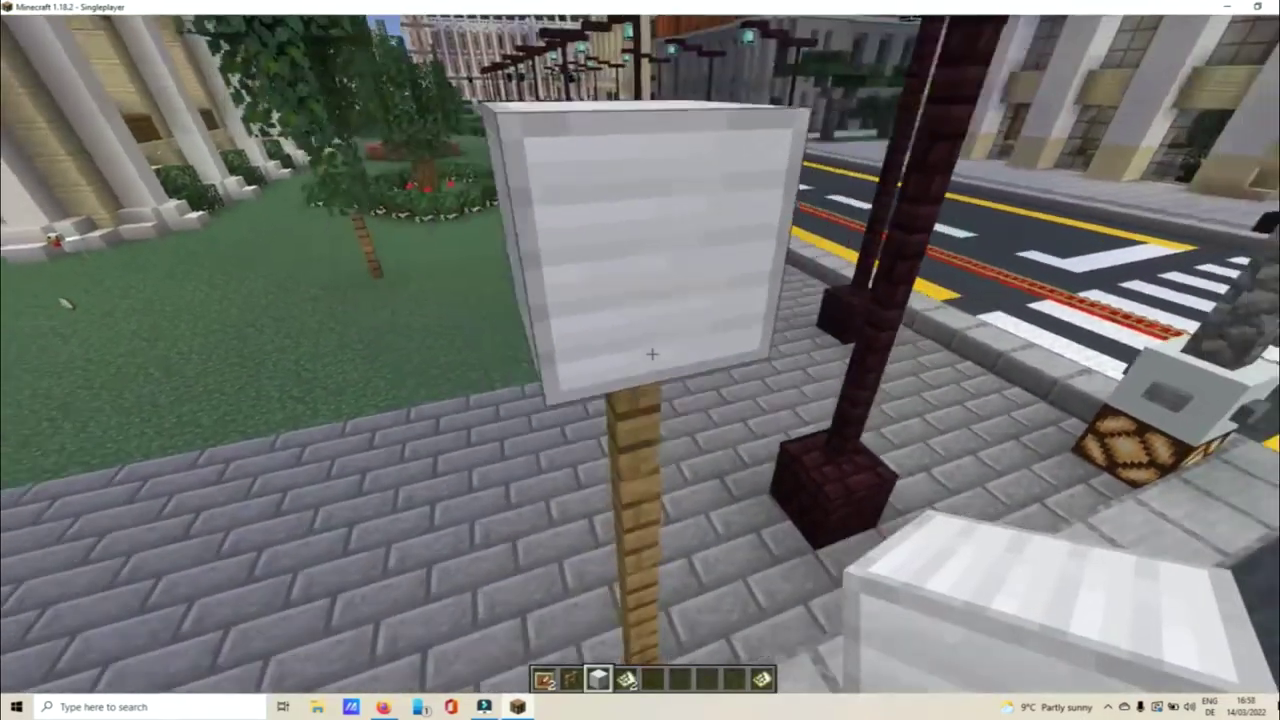
{"action": "scroll", "coordinate": [640, 353], "scroll_direction": "up", "scroll_amount": 3}
{"action": "scroll", "coordinate": [640, 360], "scroll_direction": "down", "scroll_amount": 1}
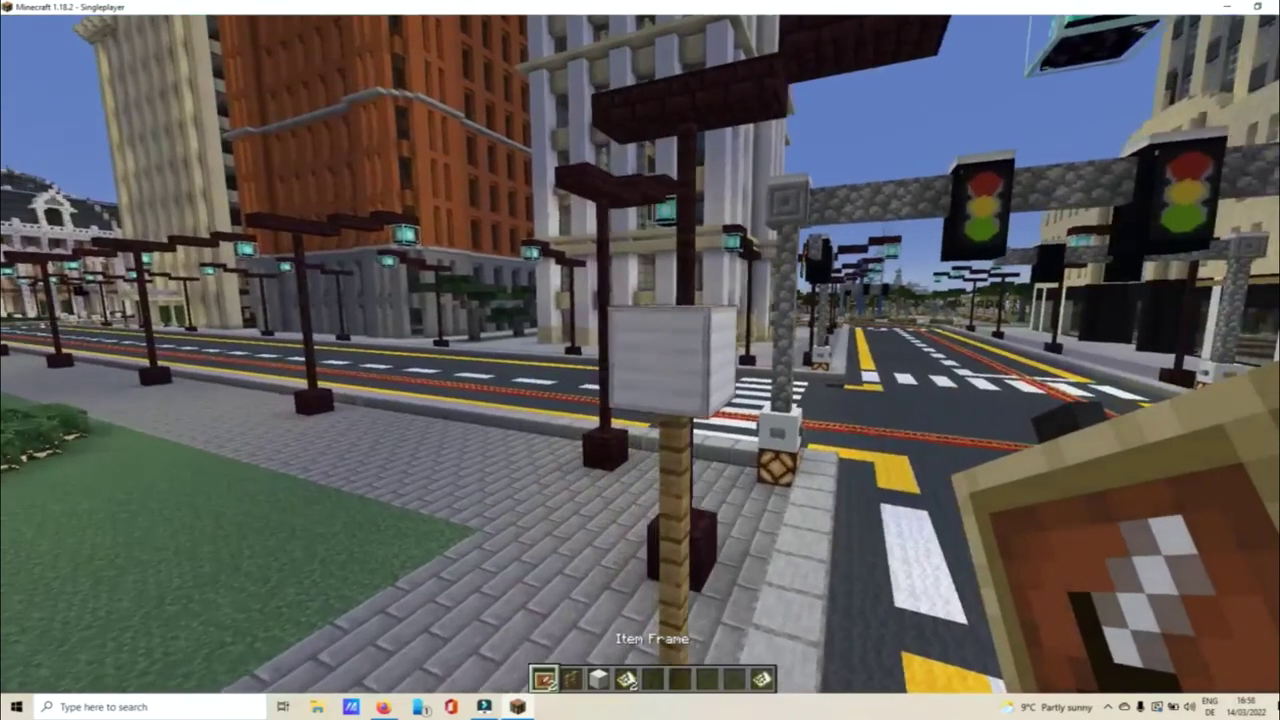
{"action": "right_click", "coordinate": [640, 360]}
Step: Put the pedestrian crossing map in the new item frame, switch to an empty hand and back away onto the road
{"action": "scroll", "coordinate": [652, 355], "scroll_direction": "down", "scroll_amount": 1}
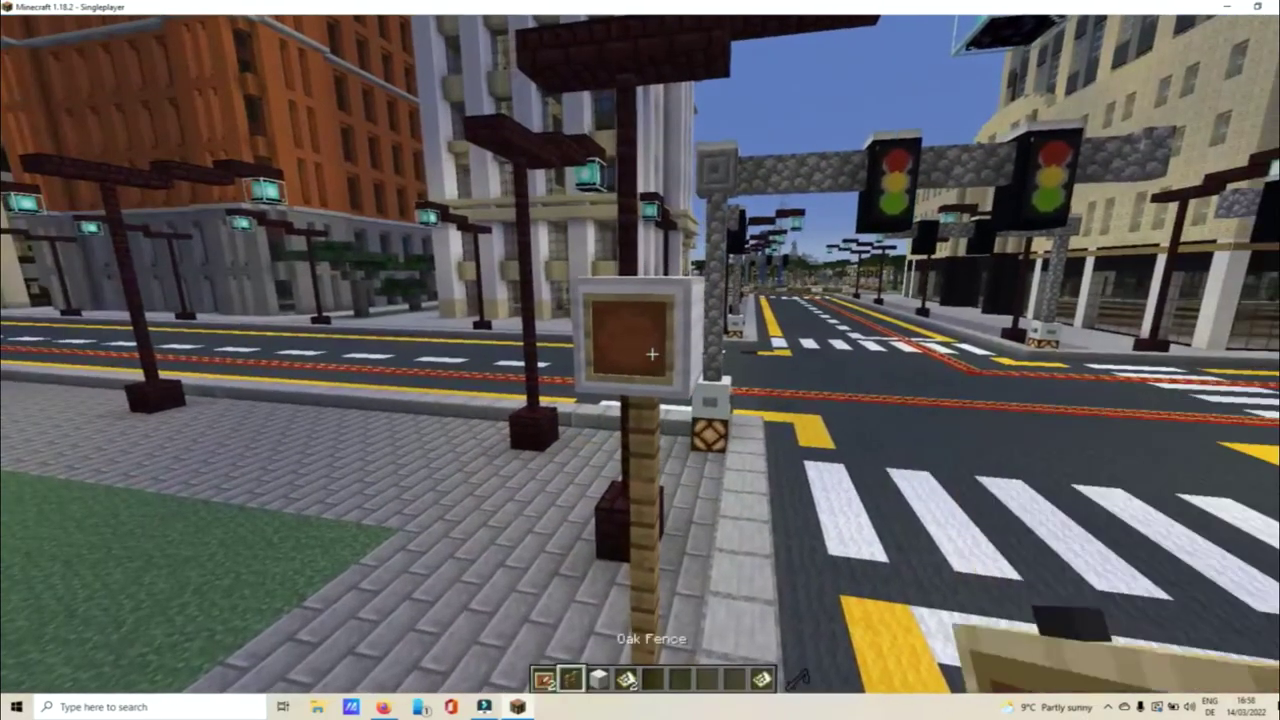
{"action": "right_click", "coordinate": [651, 353]}
{"action": "key", "text": "w"}
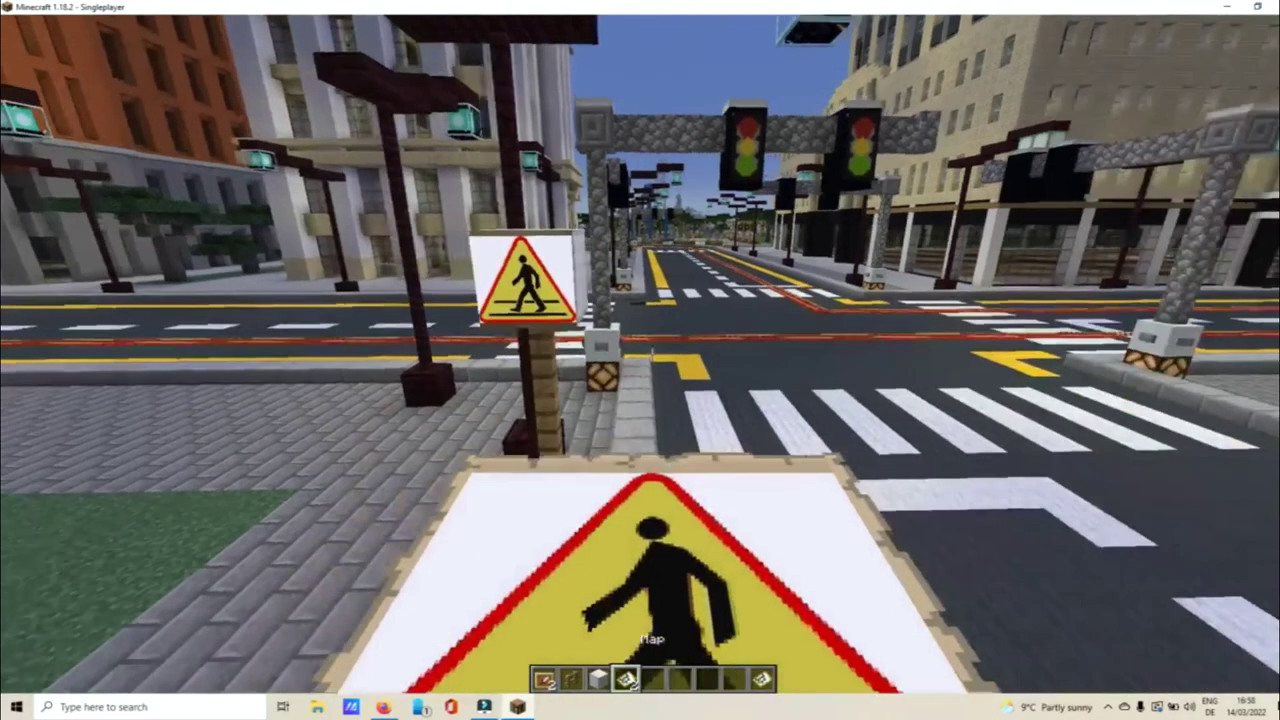
{"action": "scroll", "coordinate": [651, 353], "scroll_direction": "down", "scroll_amount": 1}
{"action": "key", "text": "s"}
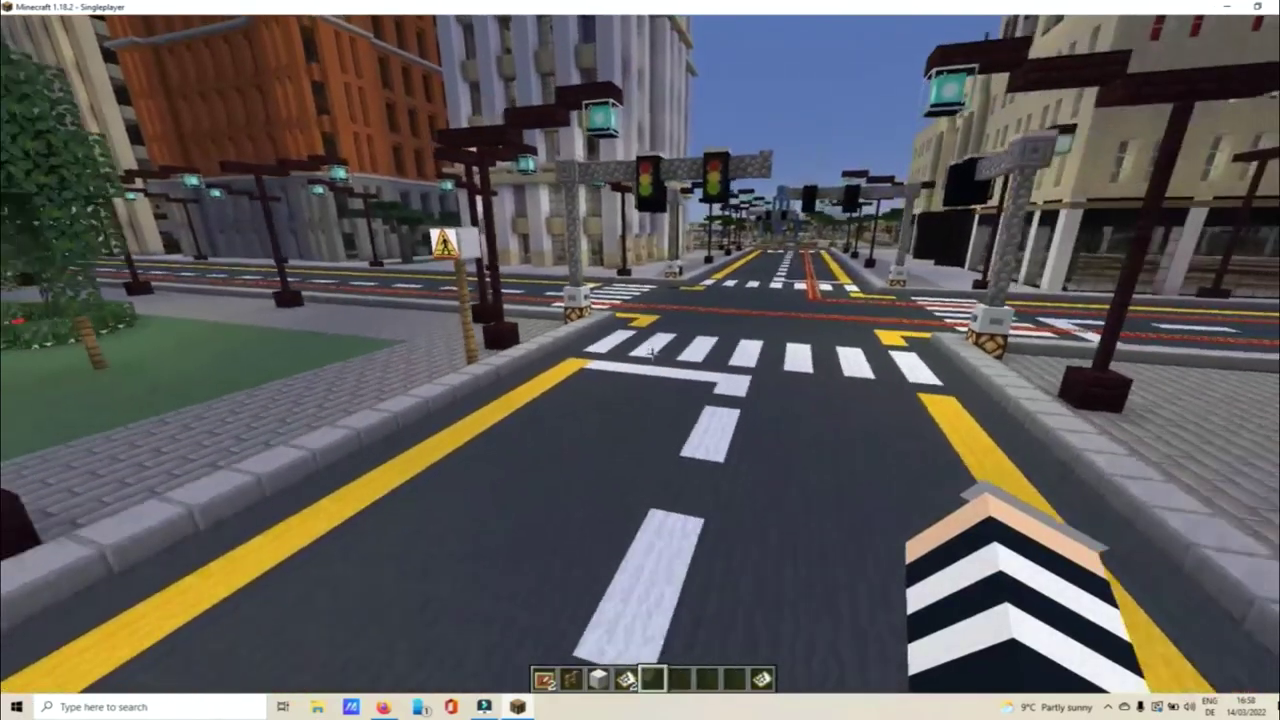
Step: Examine the finished pedestrian crossing sign and the intersection from the road and from the air
{"action": "key", "text": "w"}
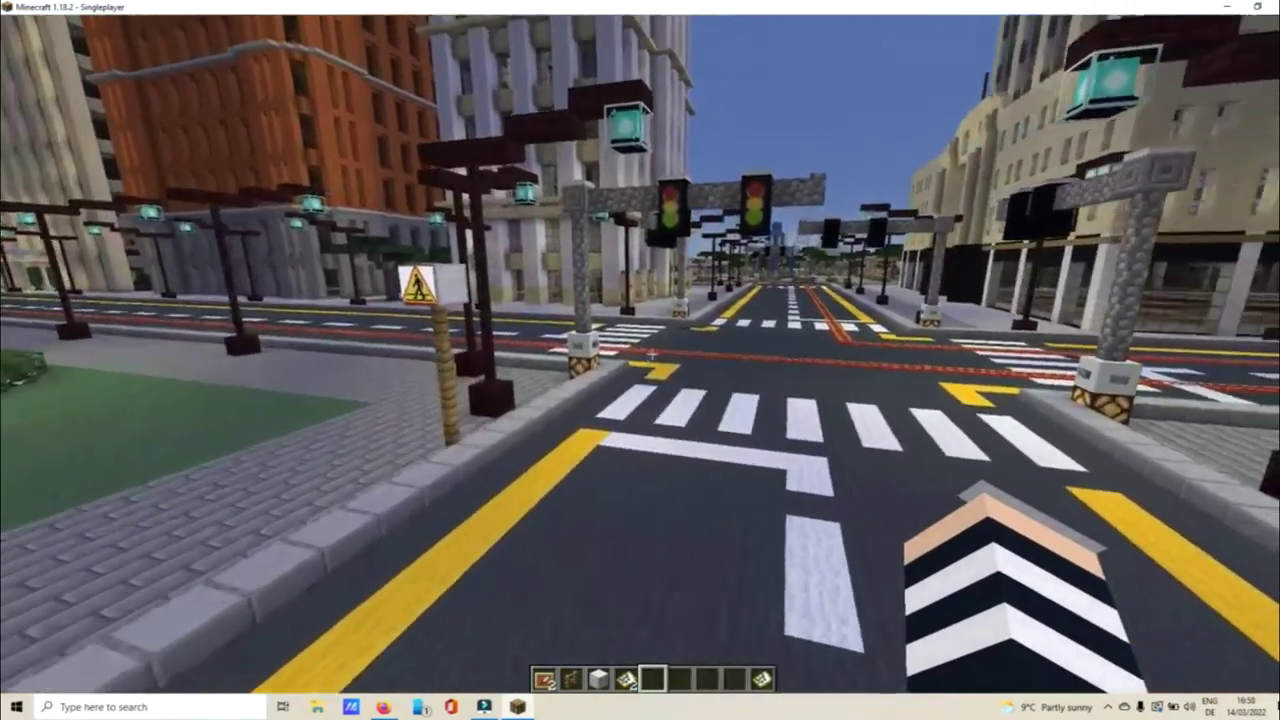
{"action": "key", "text": "w"}
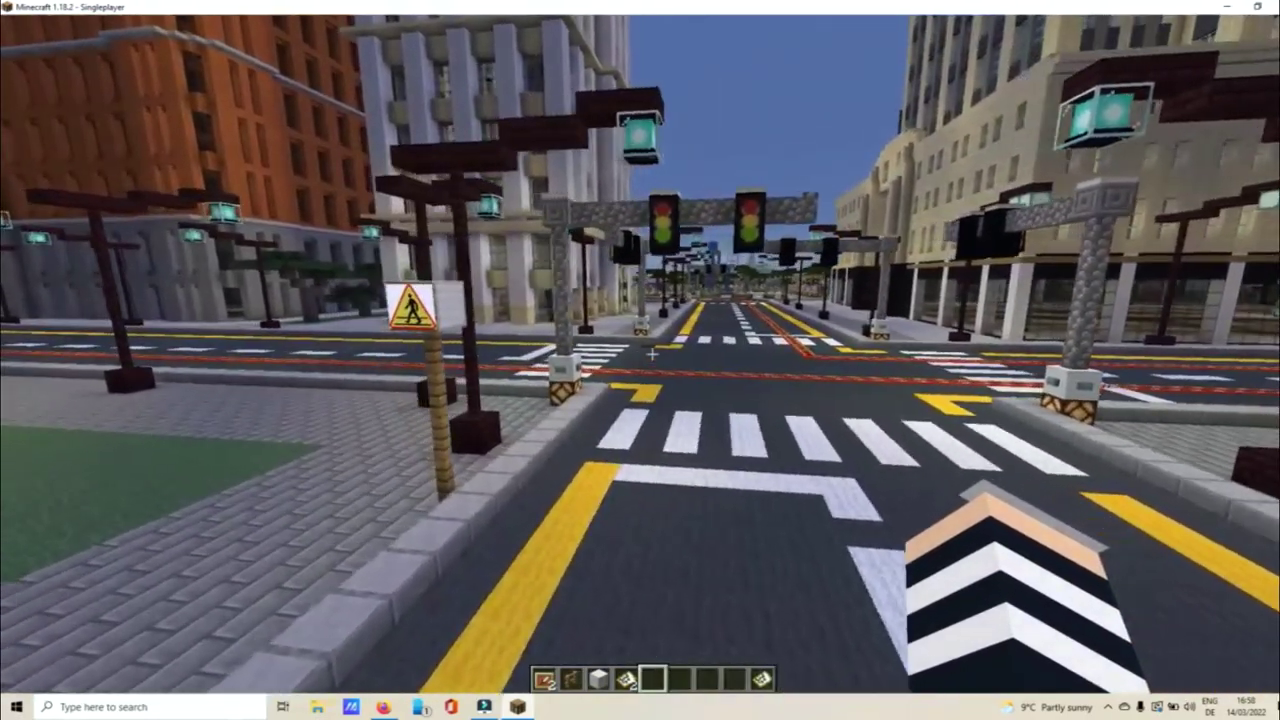
{"action": "key", "text": "w"}
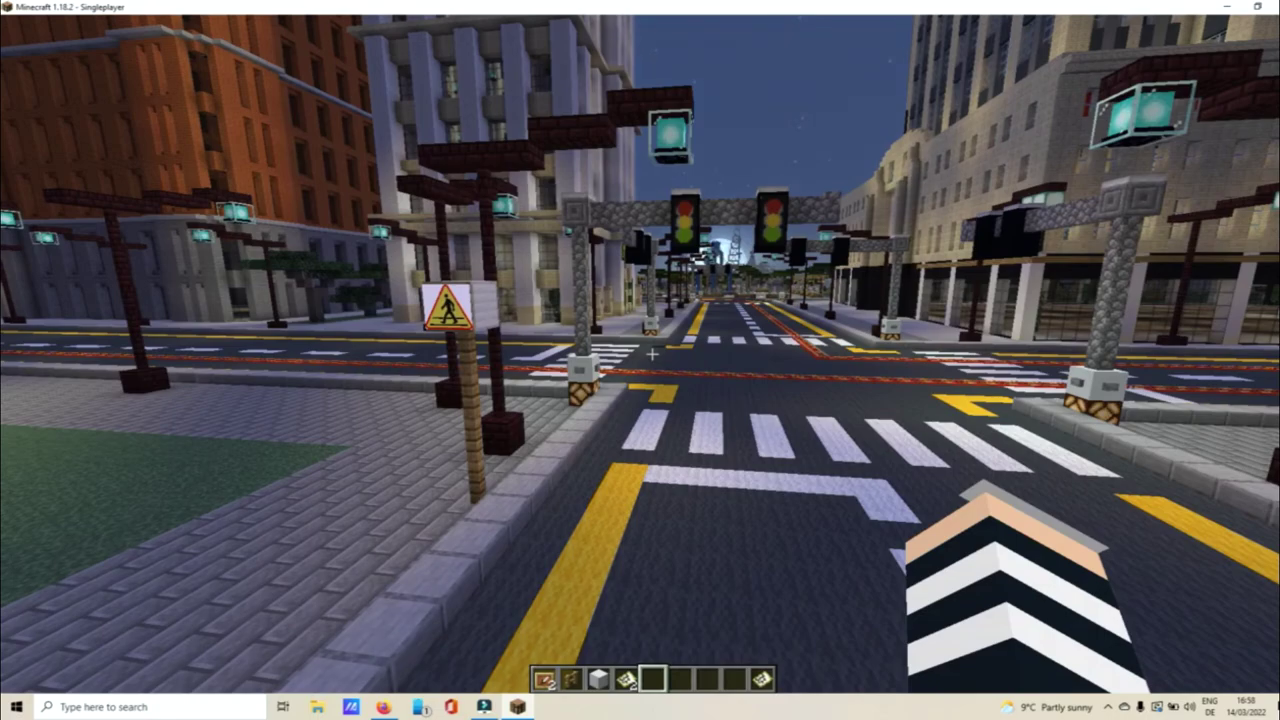
{"action": "key", "text": "w"}
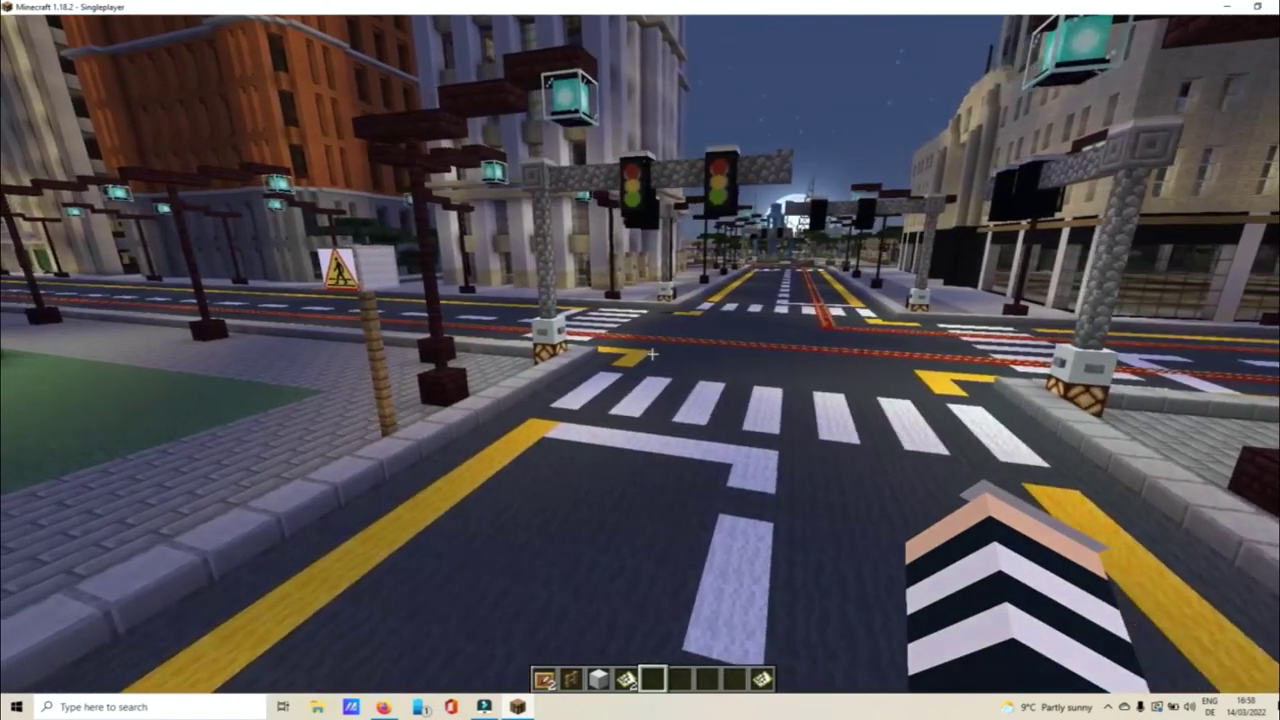
{"action": "key", "text": "w"}
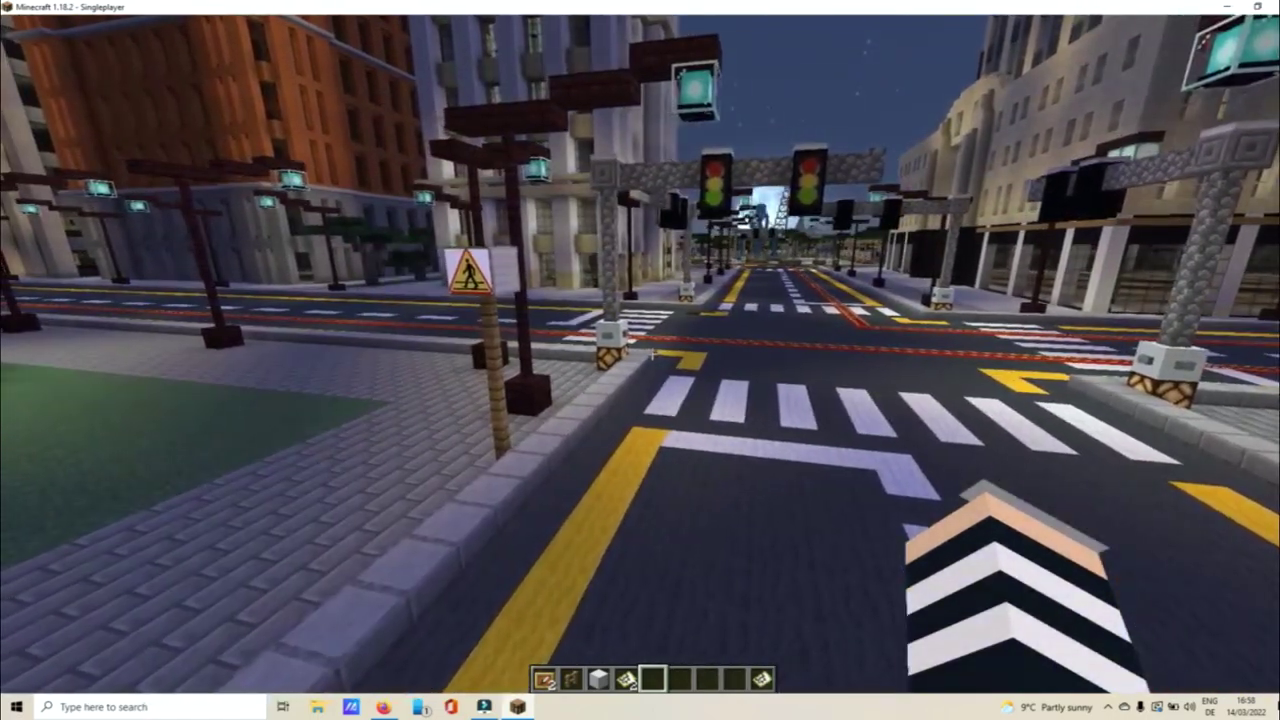
{"action": "key", "text": "space"}
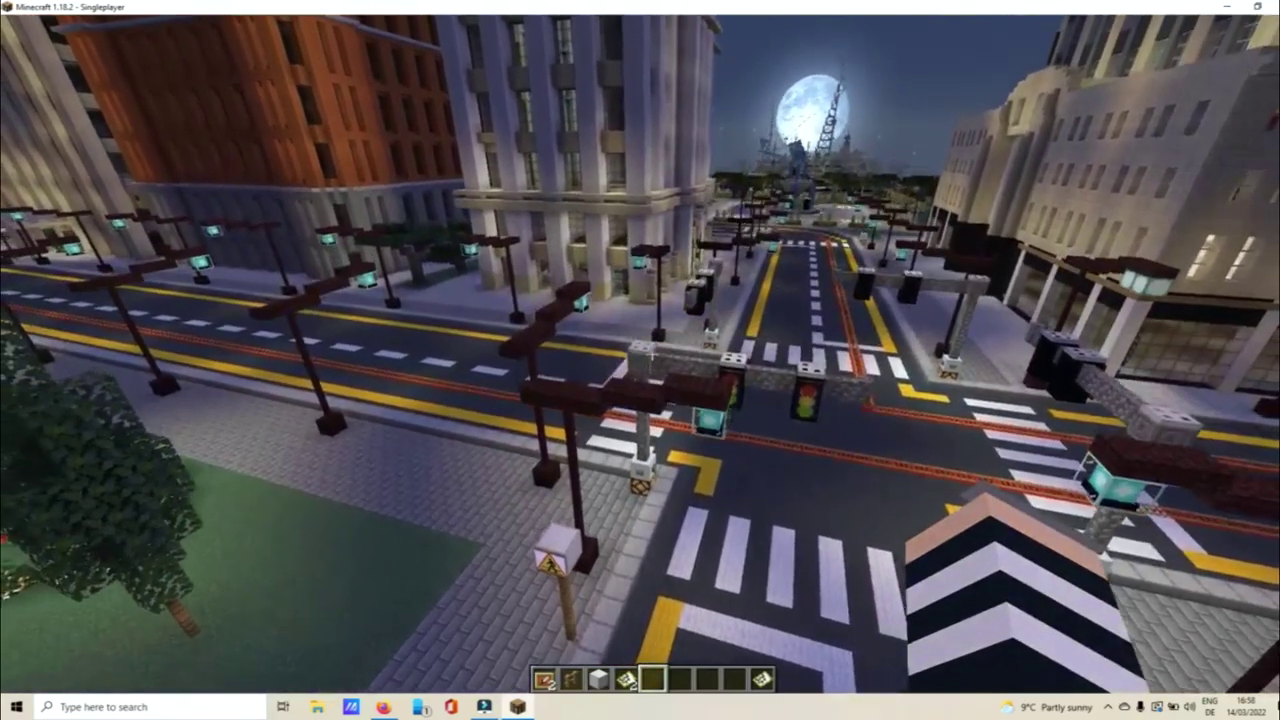
{"action": "key", "text": "a"}
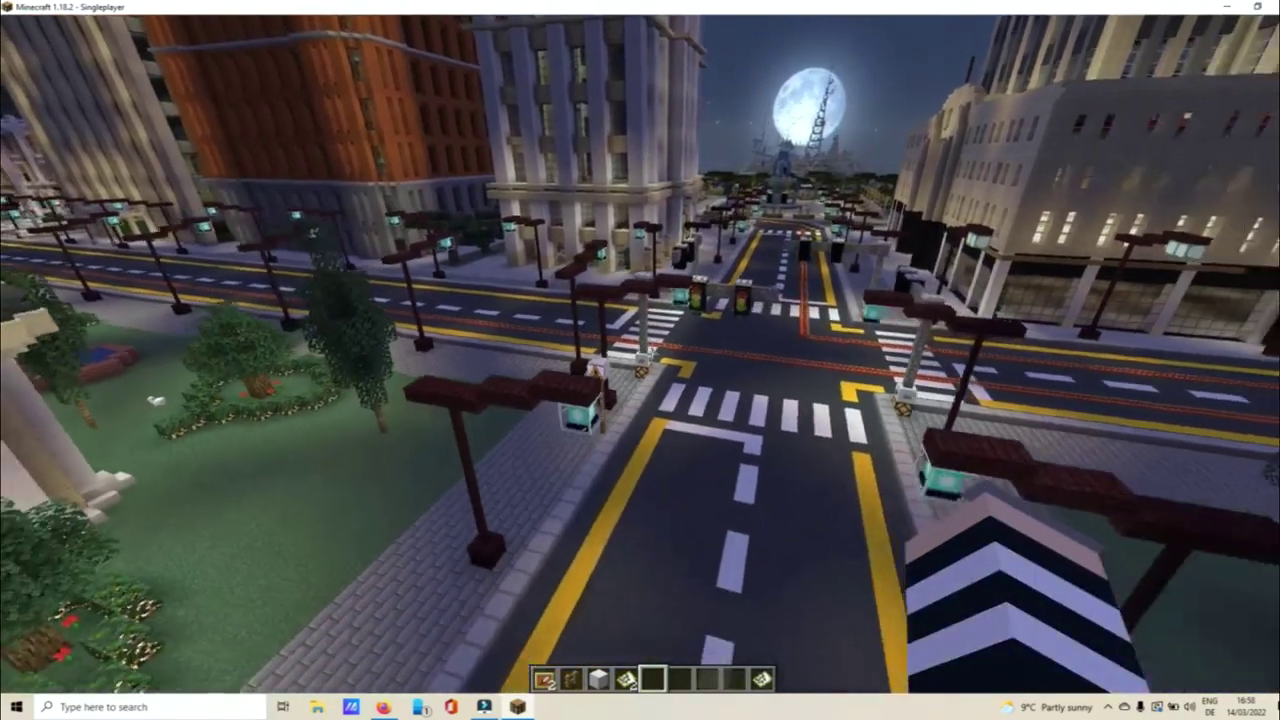
{"action": "key", "text": "w"}
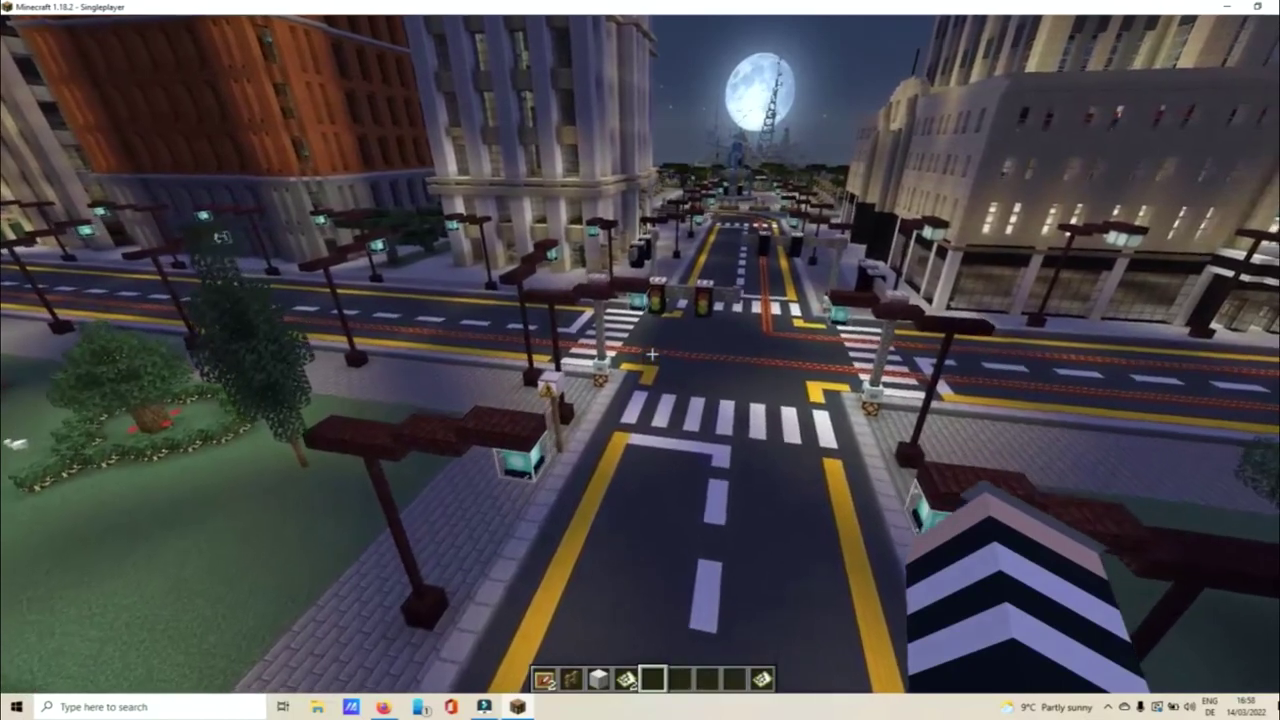
{"action": "key", "text": "w"}
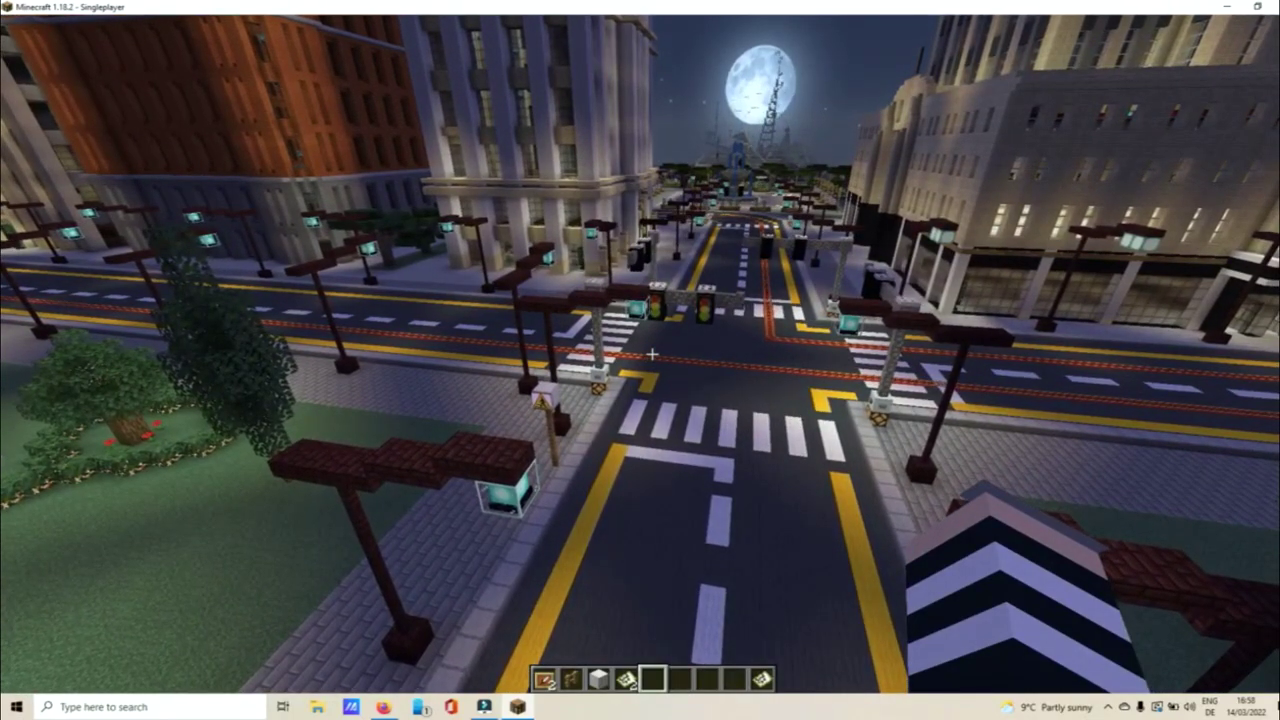